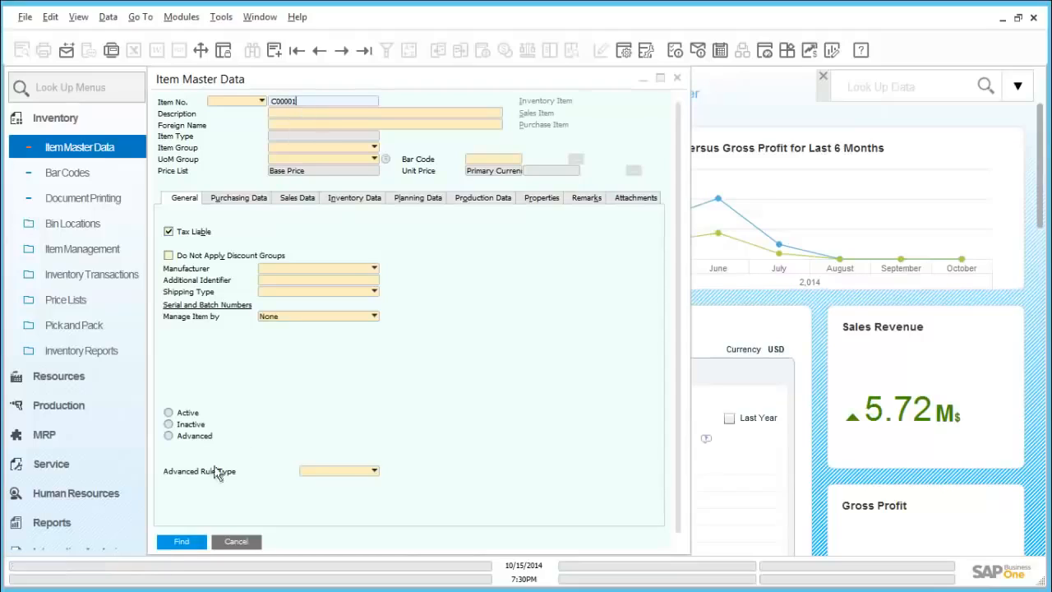
- Look up items C00001, B10000 and A00006 in the item master data to compare how each is managed
left_click(182, 543)
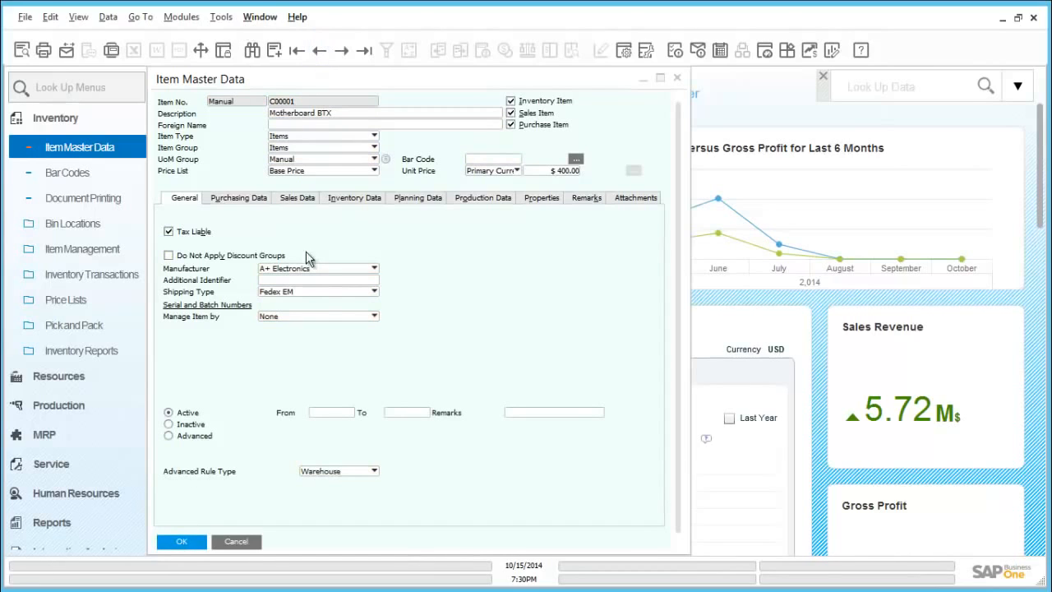
left_click(320, 58)
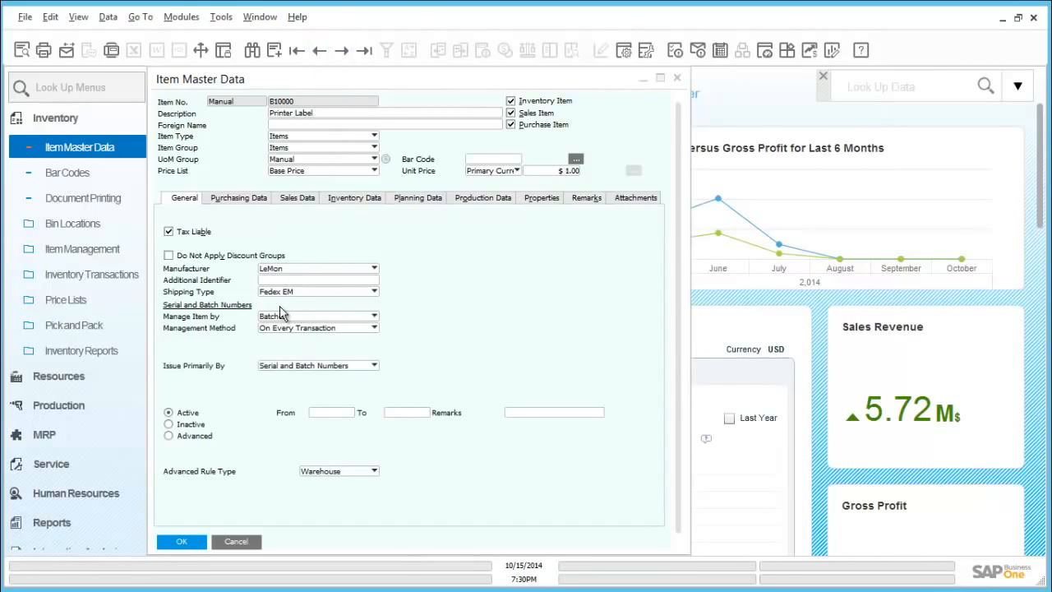
key("ctrl+f")
type("a00006")
left_click(203, 542)
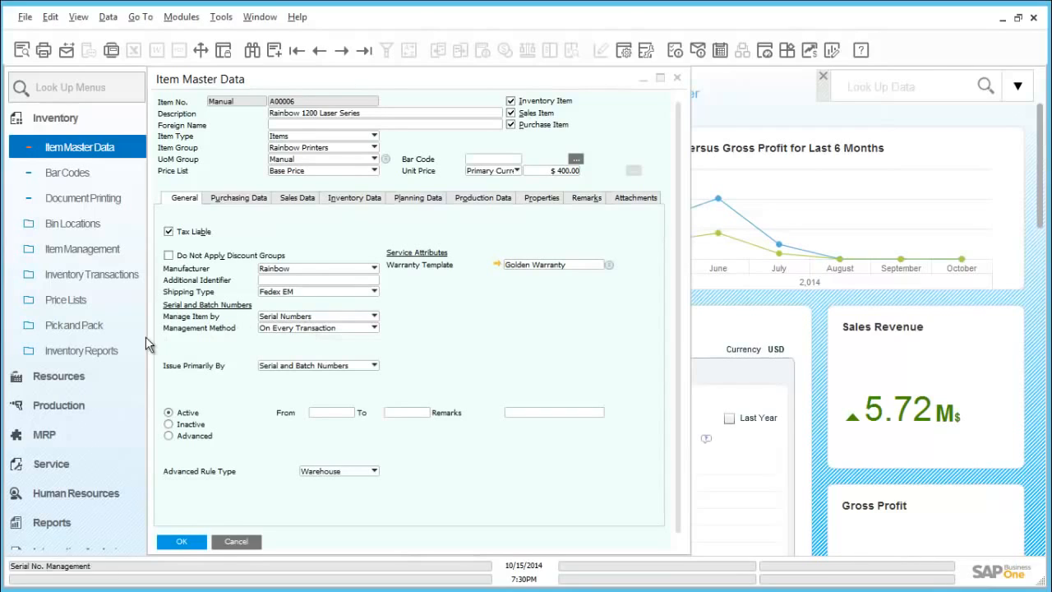
- Start a new sales delivery and choose Maxi-Teq as the customer
left_click(71, 121)
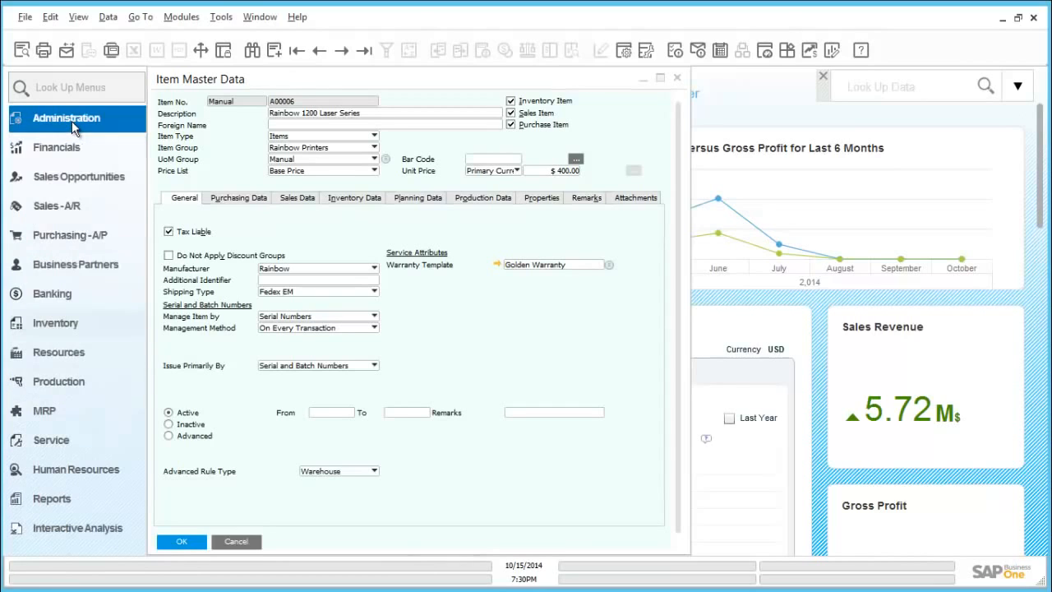
left_click(74, 215)
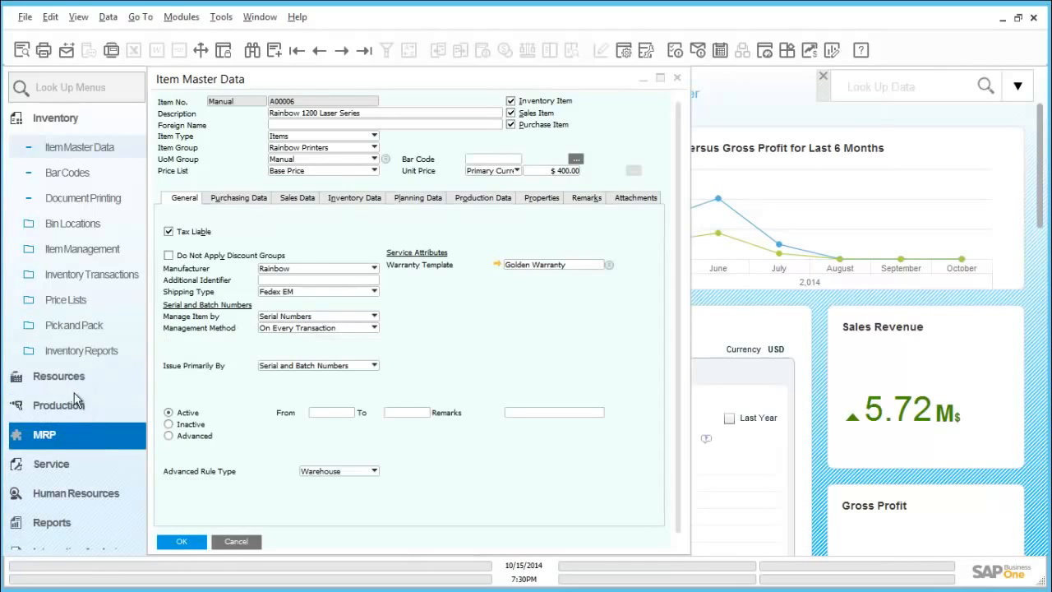
left_click(71, 121)
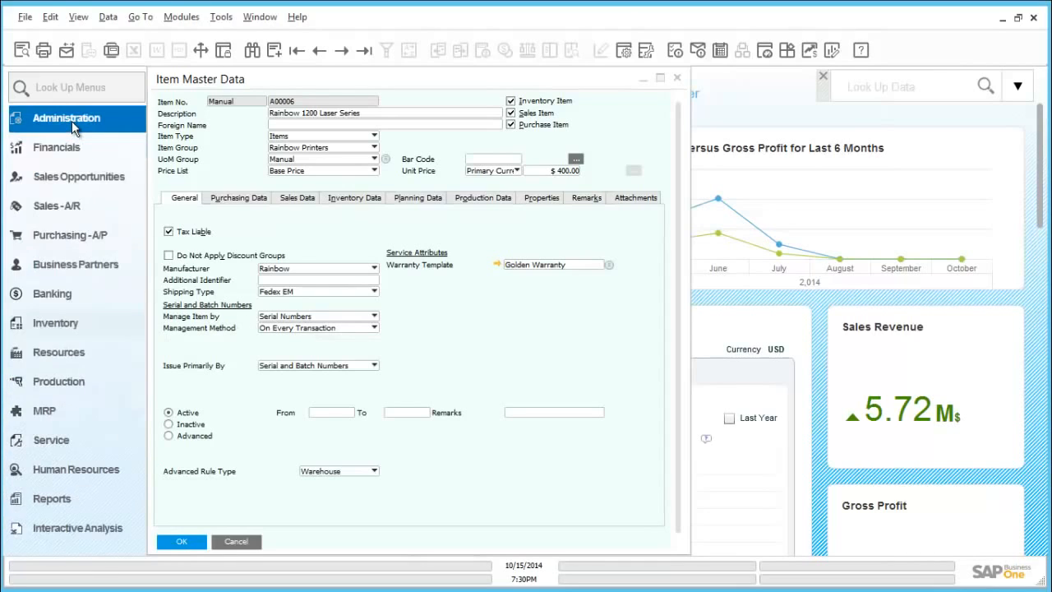
left_click(74, 215)
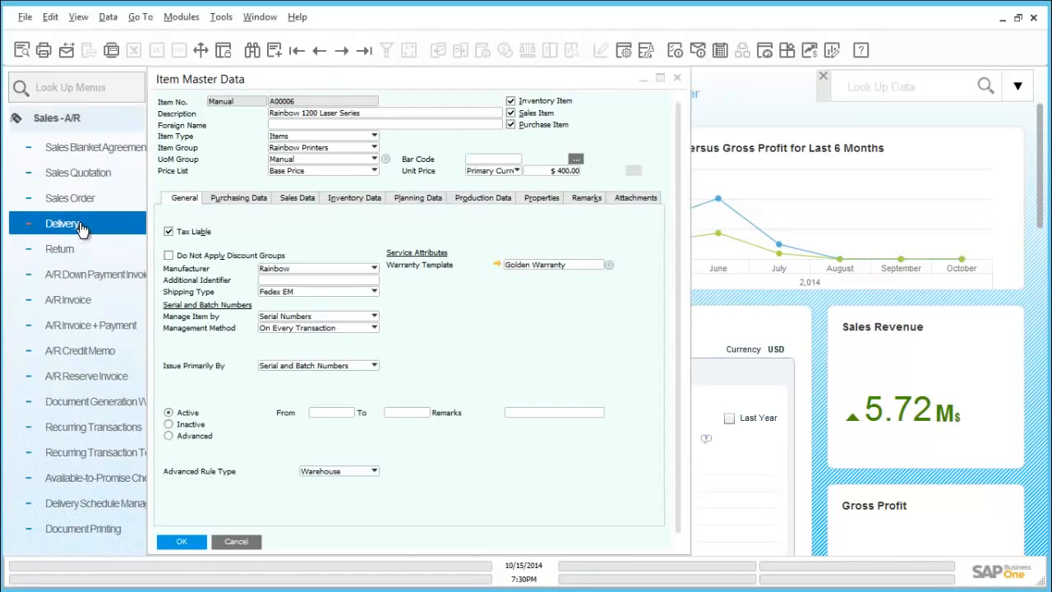
left_click(81, 226)
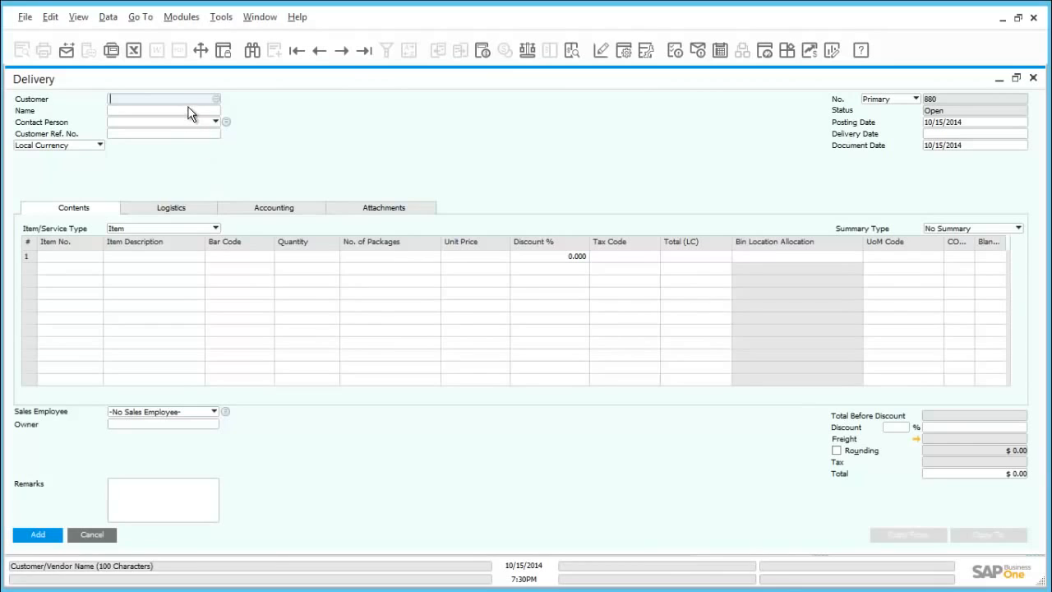
key("Tab")
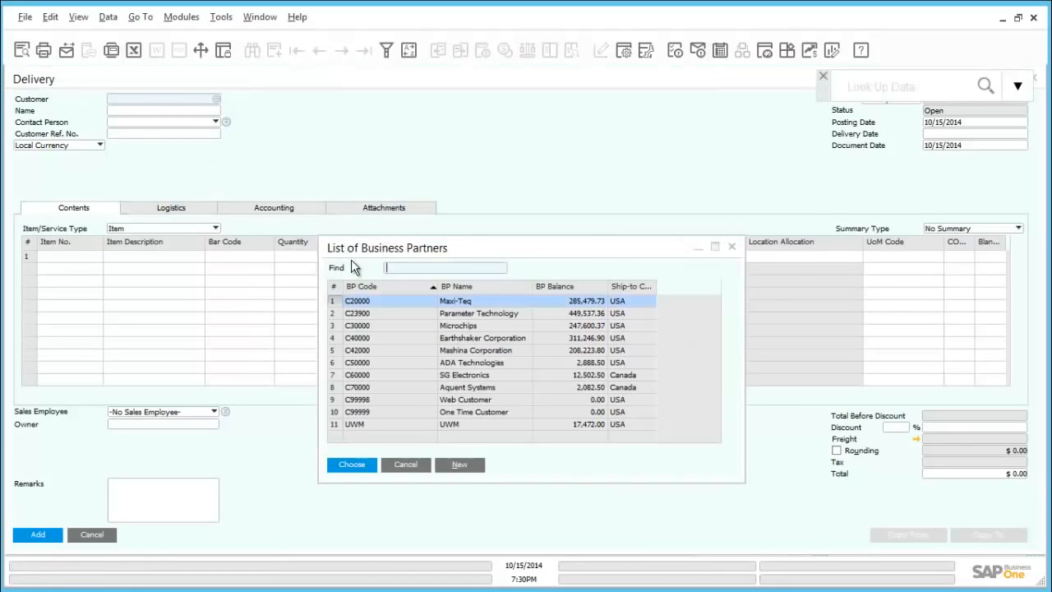
double_click(364, 306)
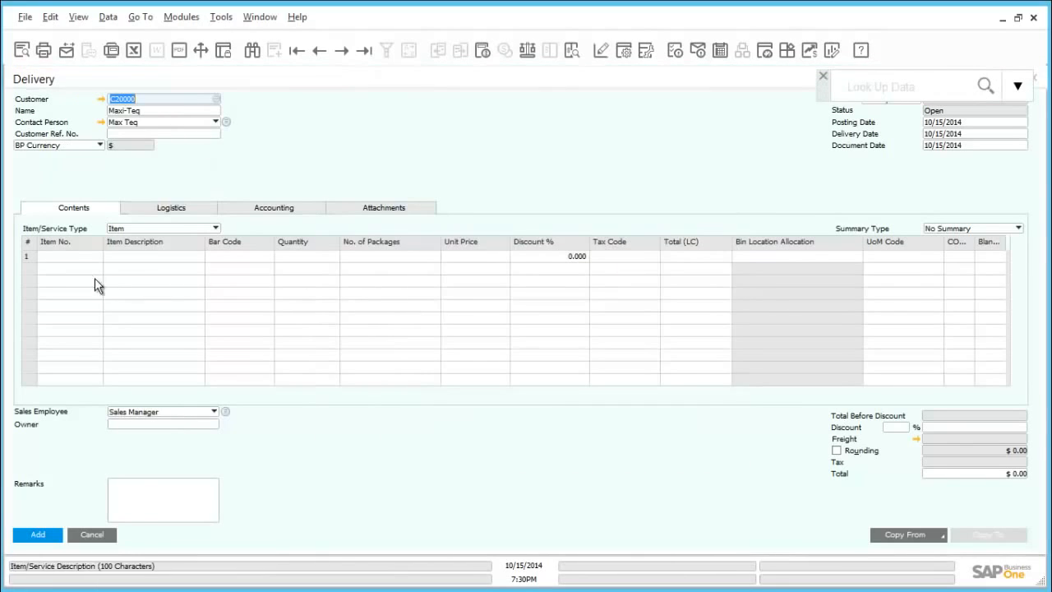
- Enter item A00006 in the first delivery row and submit the delivery for adding
left_click(78, 258)
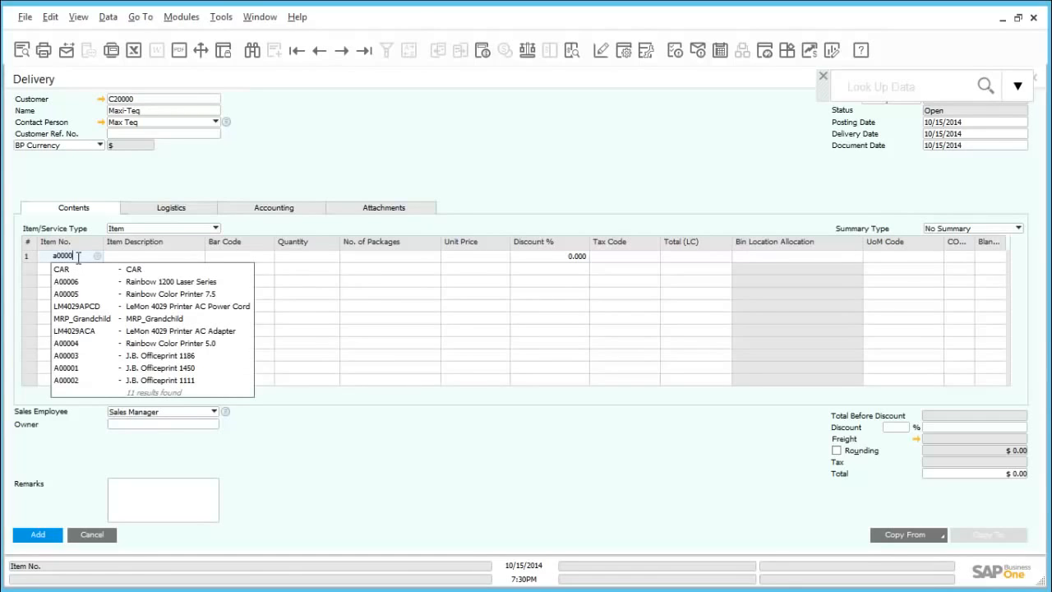
type("a00006")
key("Tab")
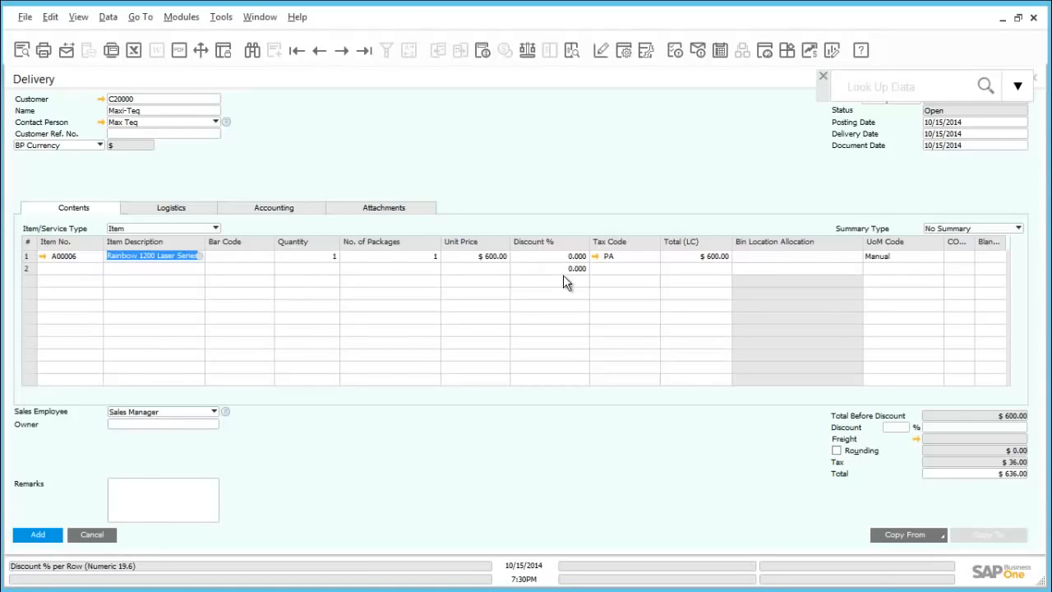
left_click(36, 536)
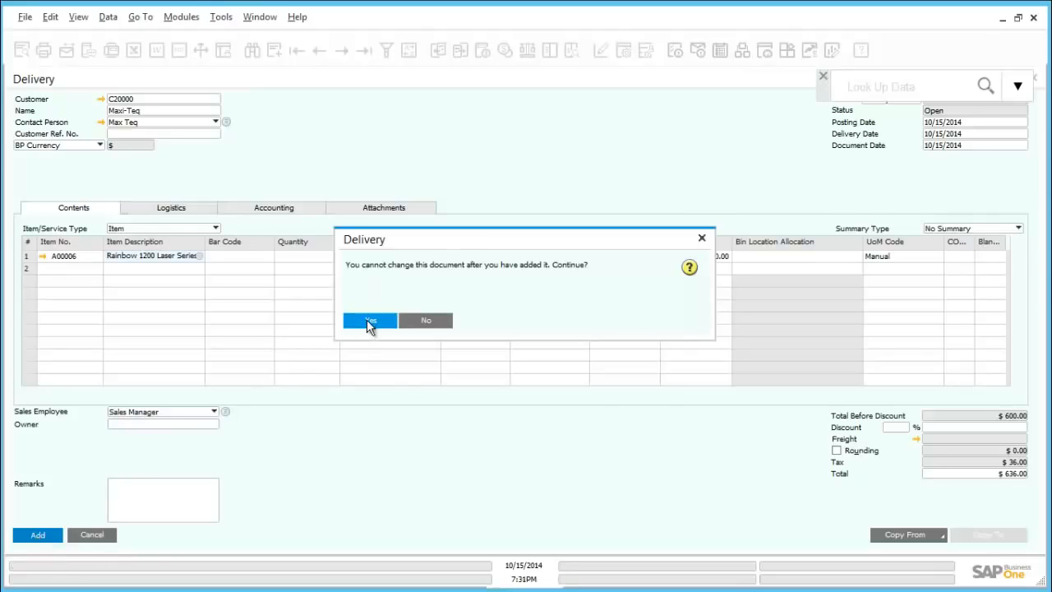
left_click(369, 320)
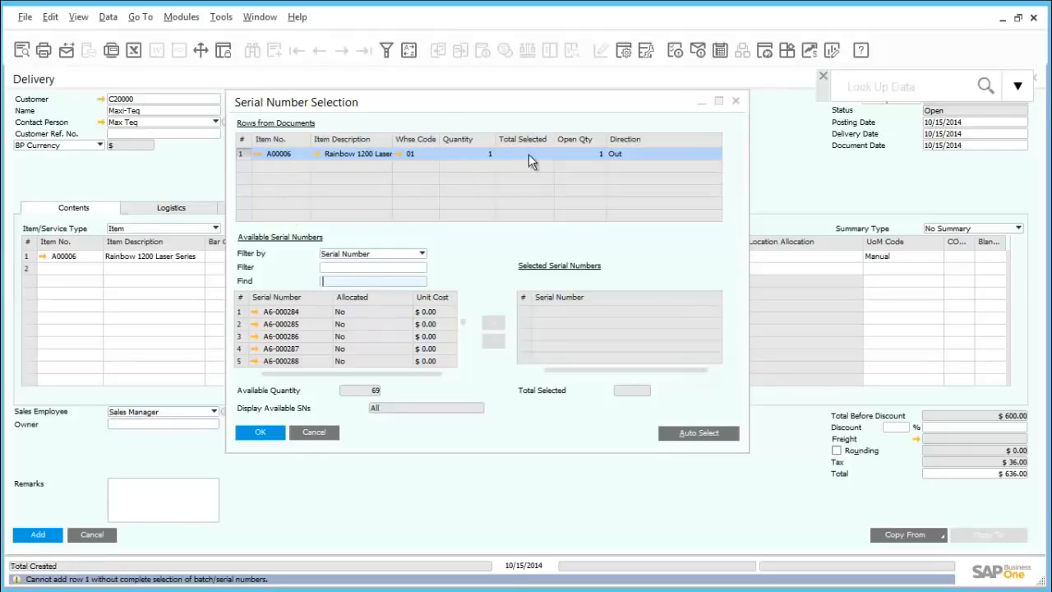
- Assign serial number A6-000284 to the A00006 delivery row and save the serial number selection
left_click(286, 315)
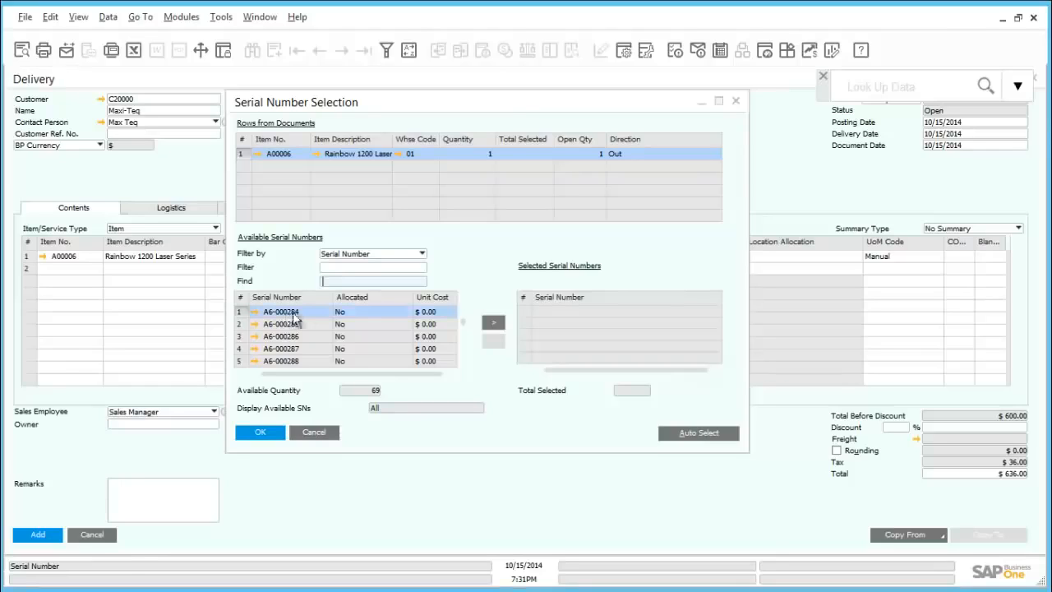
left_click(493, 324)
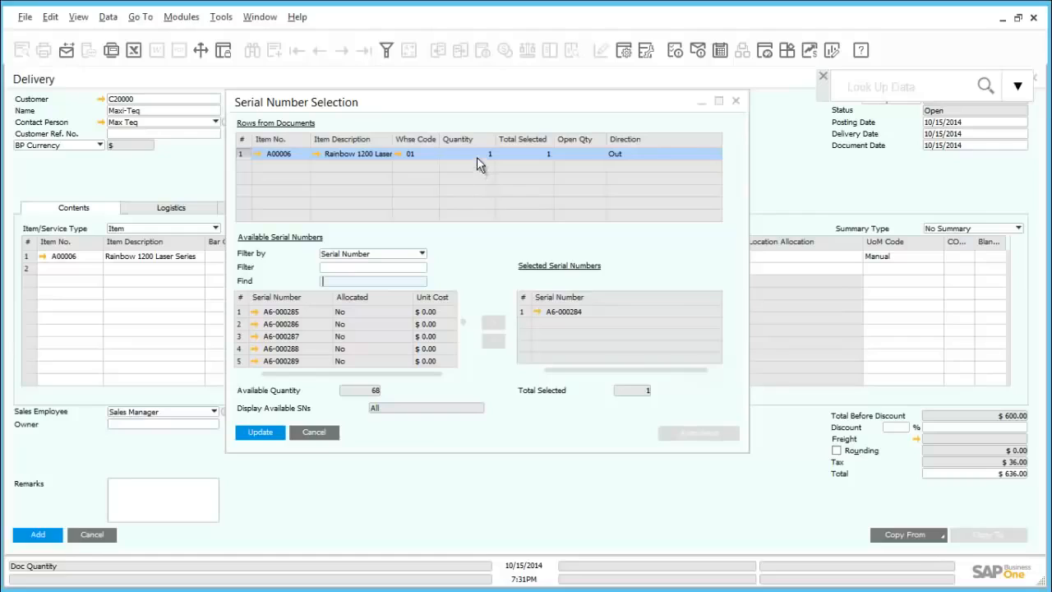
left_click(270, 437)
left_click(260, 434)
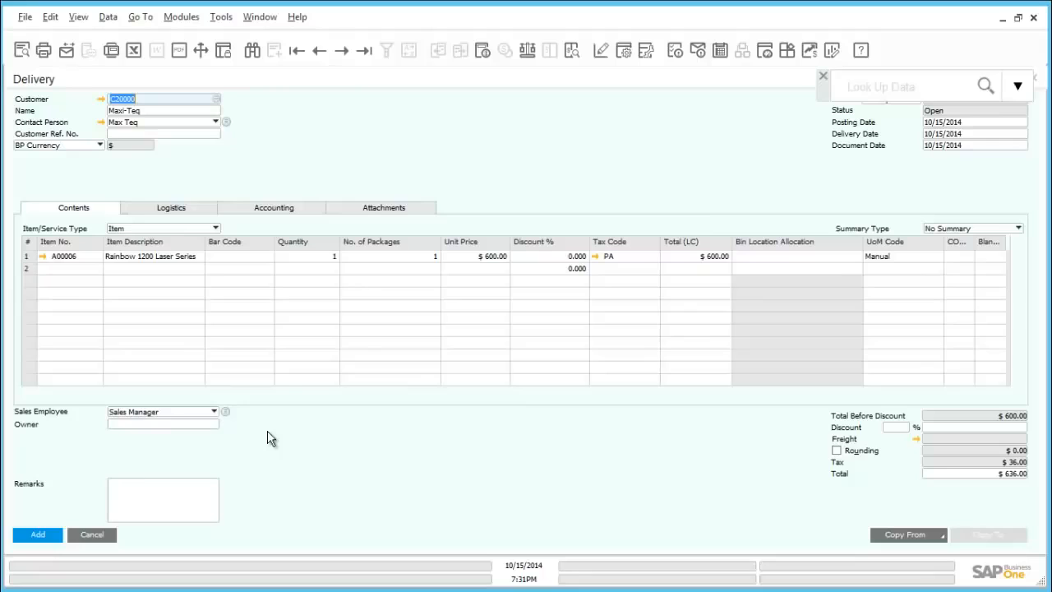
- Add the delivery, accept that it becomes unchangeable, and close the delivery form
left_click(38, 535)
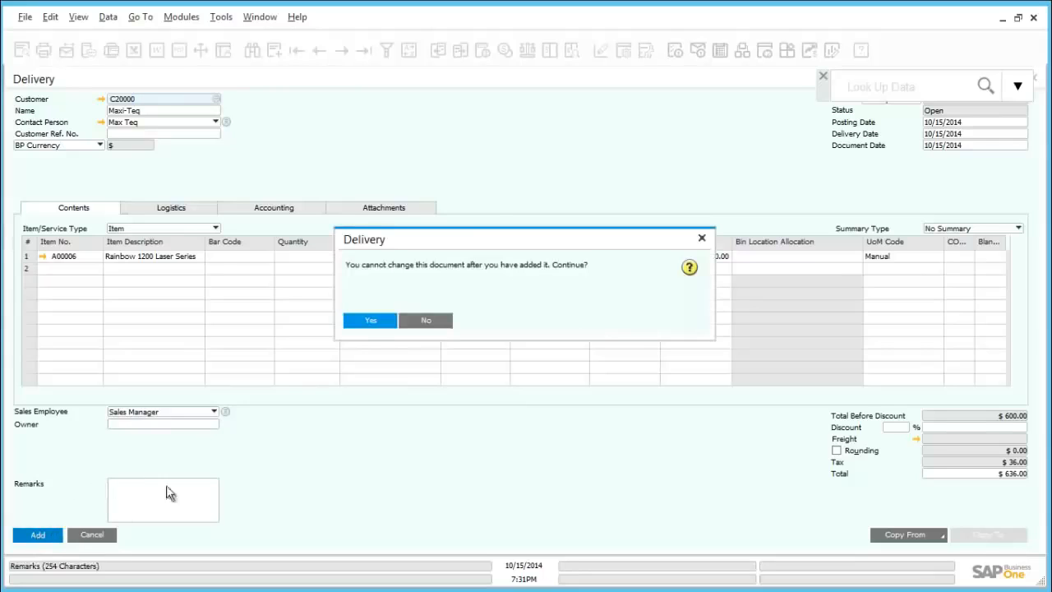
left_click(363, 322)
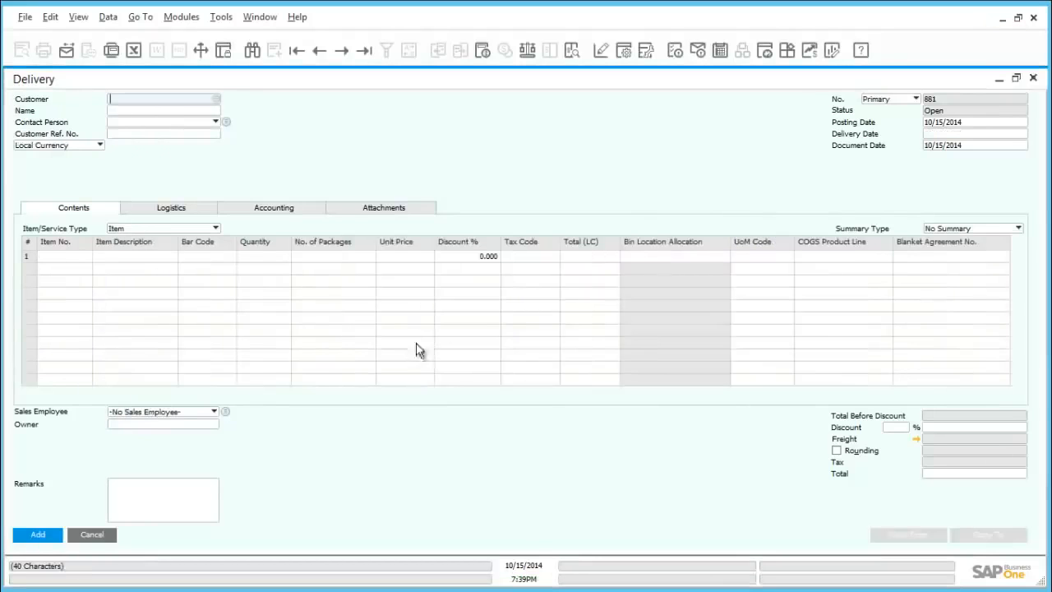
left_click(1033, 79)
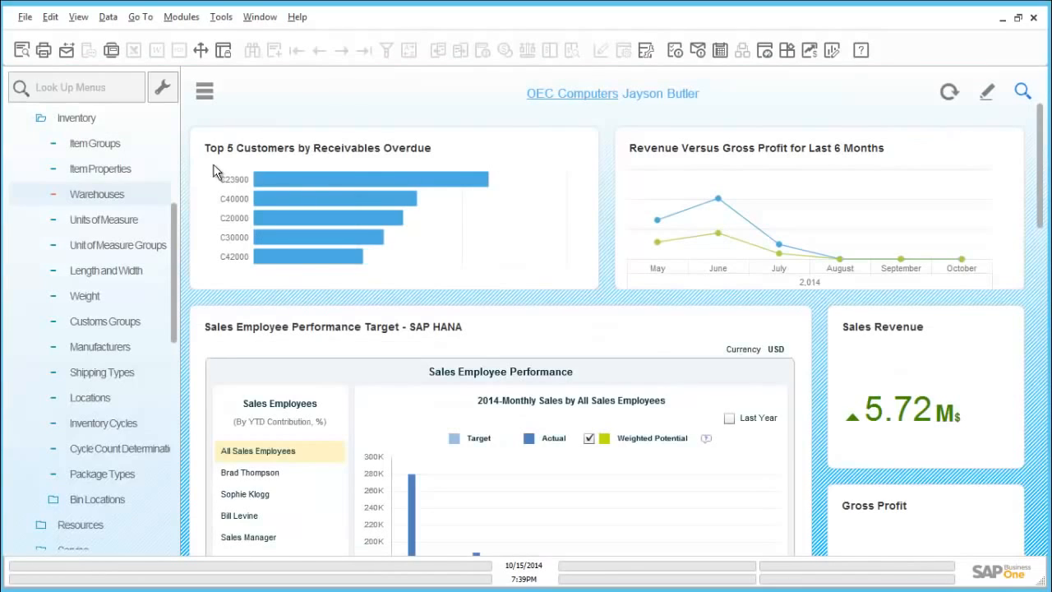
- Find warehouse 05 in the inventory warehouse setup, check its bin location setting, and close the setup
left_click(76, 119)
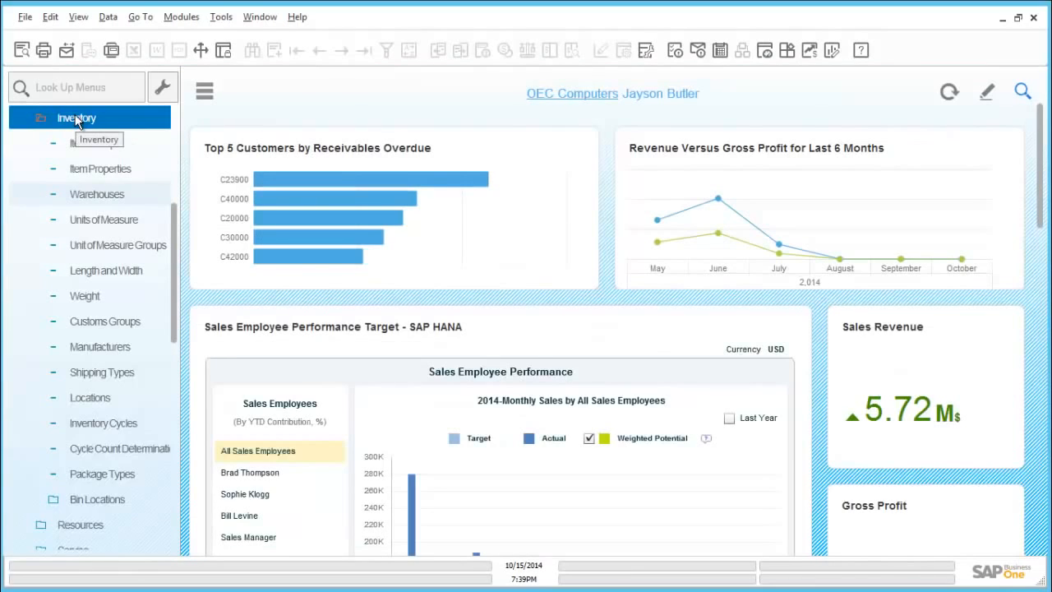
left_click(107, 197)
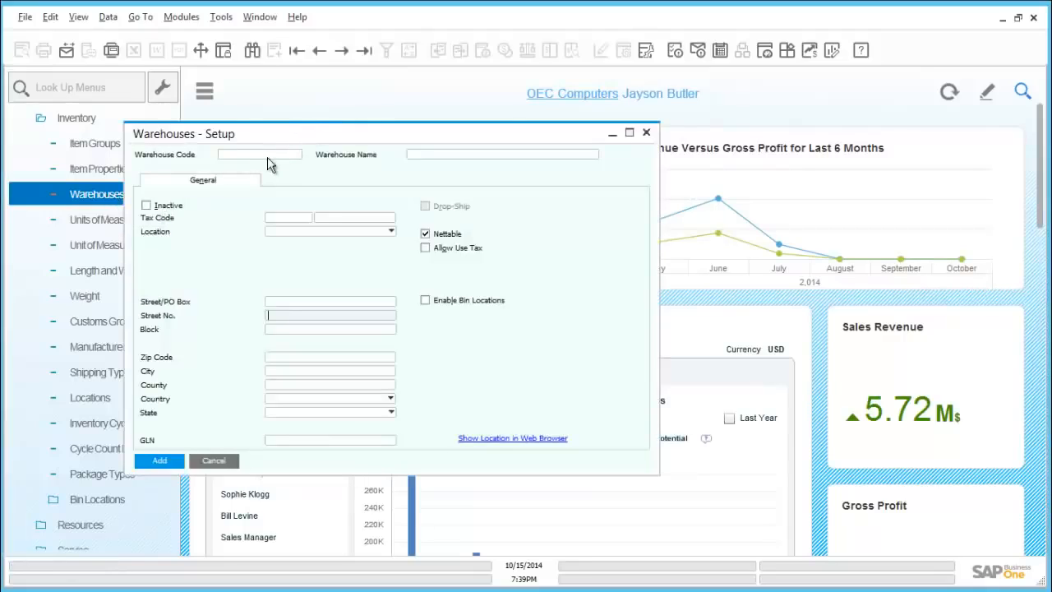
key("ctrl+f")
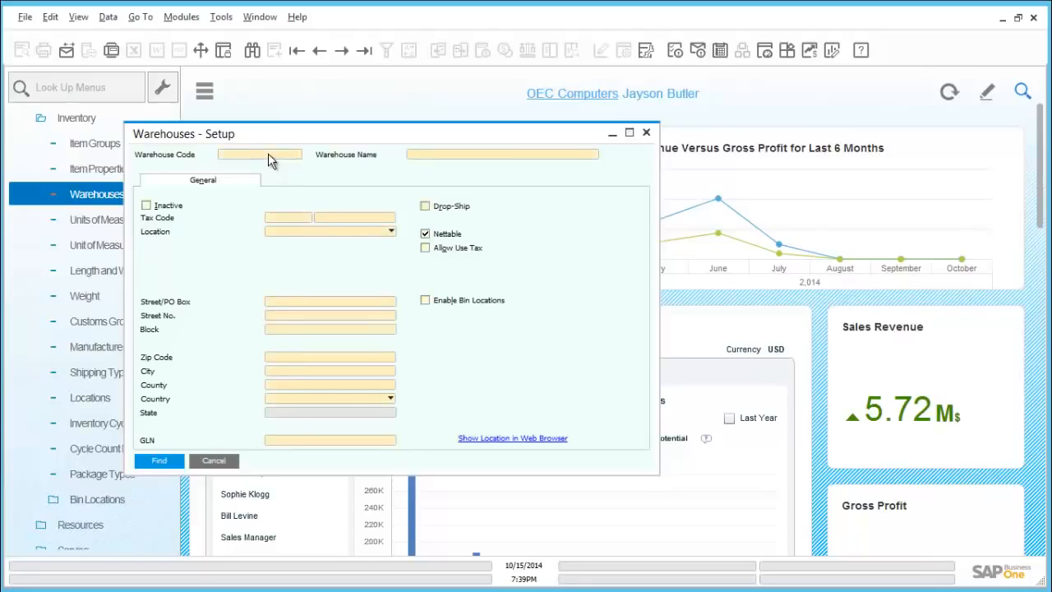
left_click(268, 154)
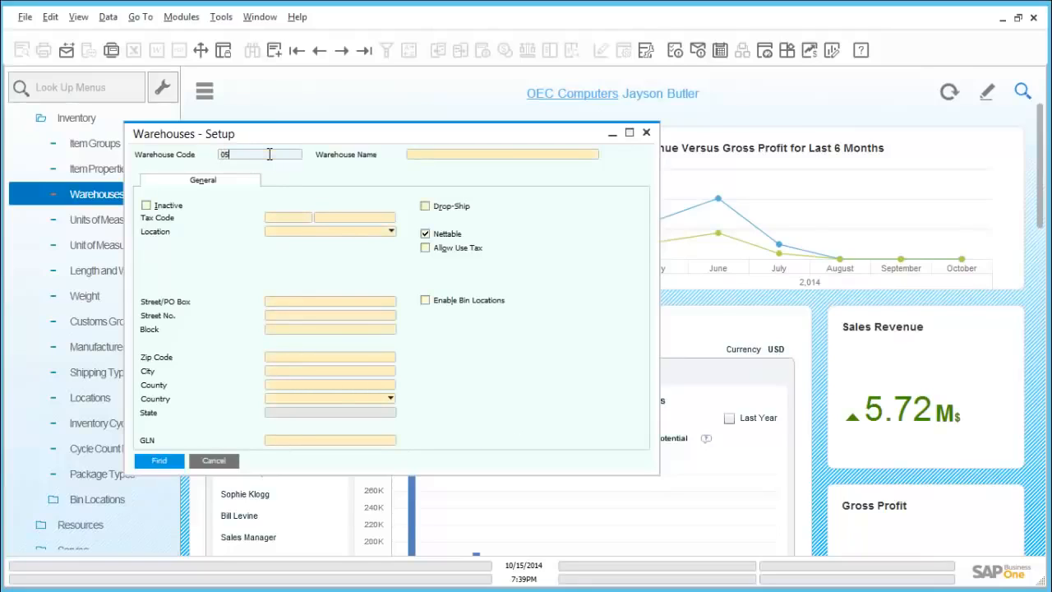
left_click(162, 459)
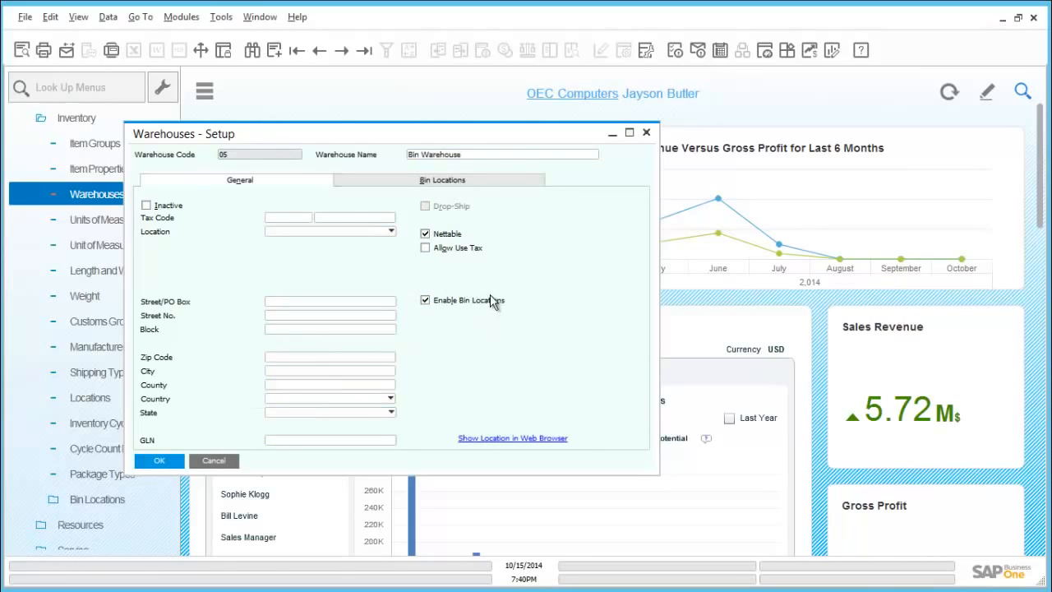
left_click(647, 135)
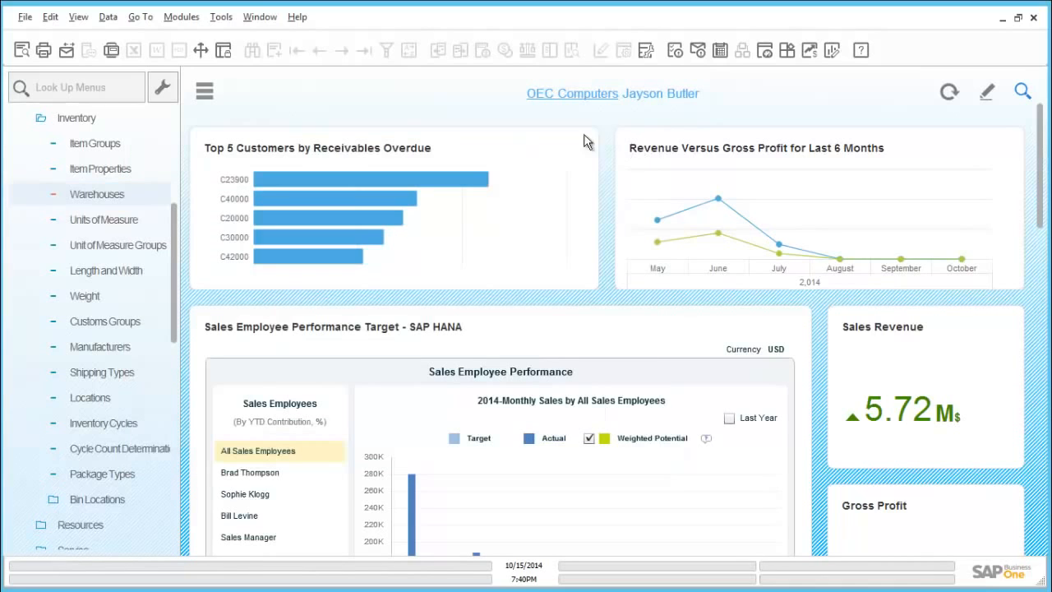
- Open a new goods receipt from the inventory transactions
left_click(112, 122)
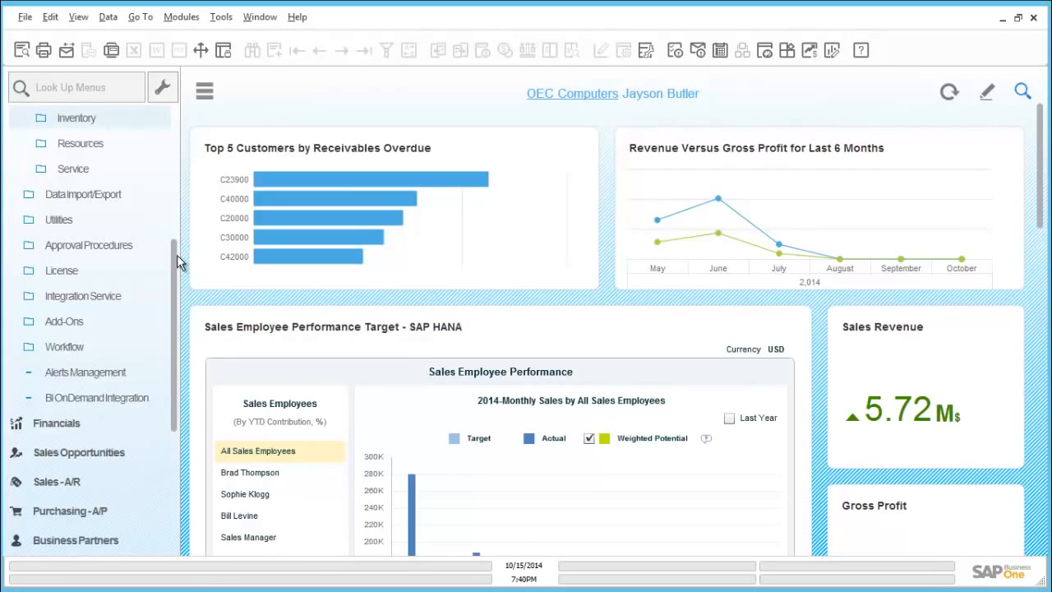
left_click_drag(173, 300, 164, 435)
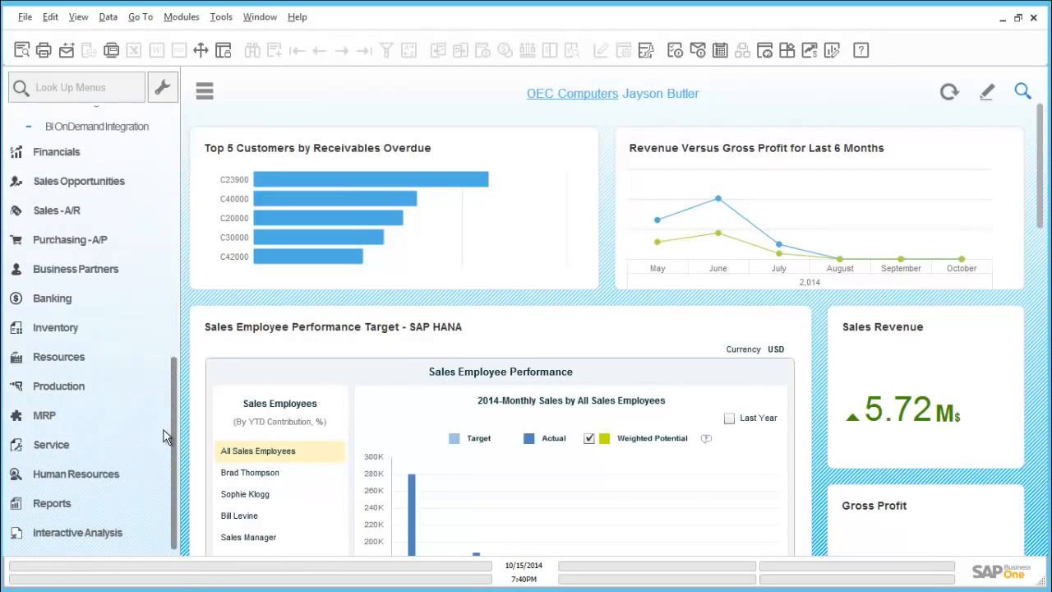
left_click(90, 337)
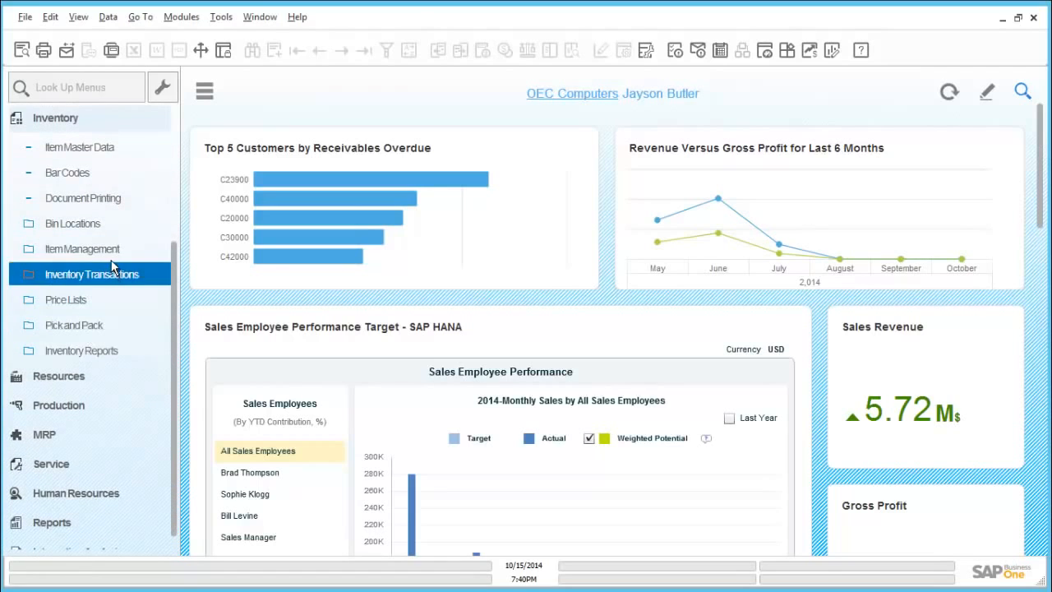
left_click(113, 274)
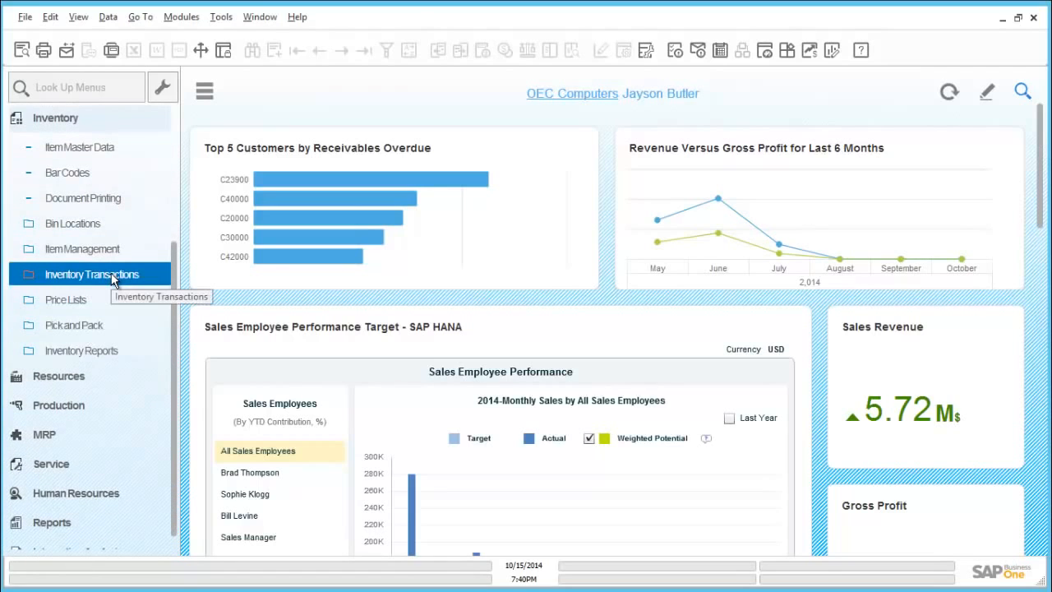
left_click(113, 275)
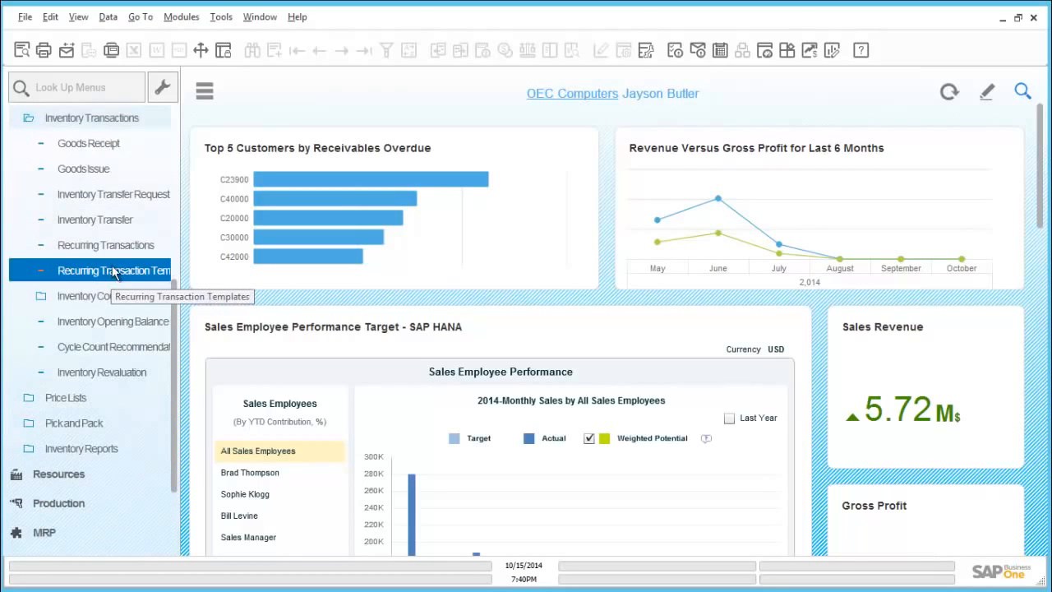
left_click(88, 143)
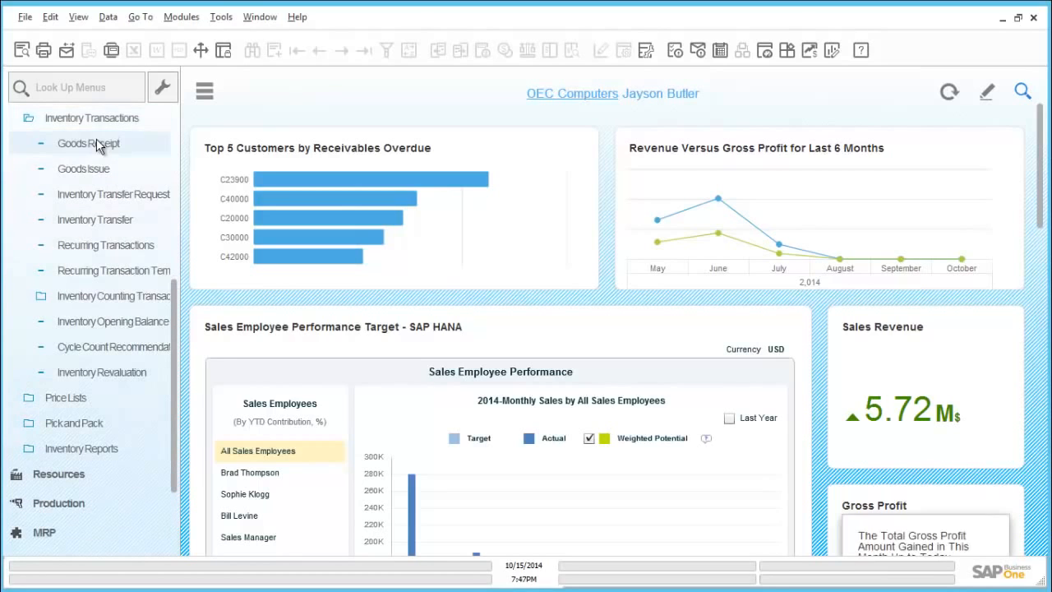
left_click(96, 144)
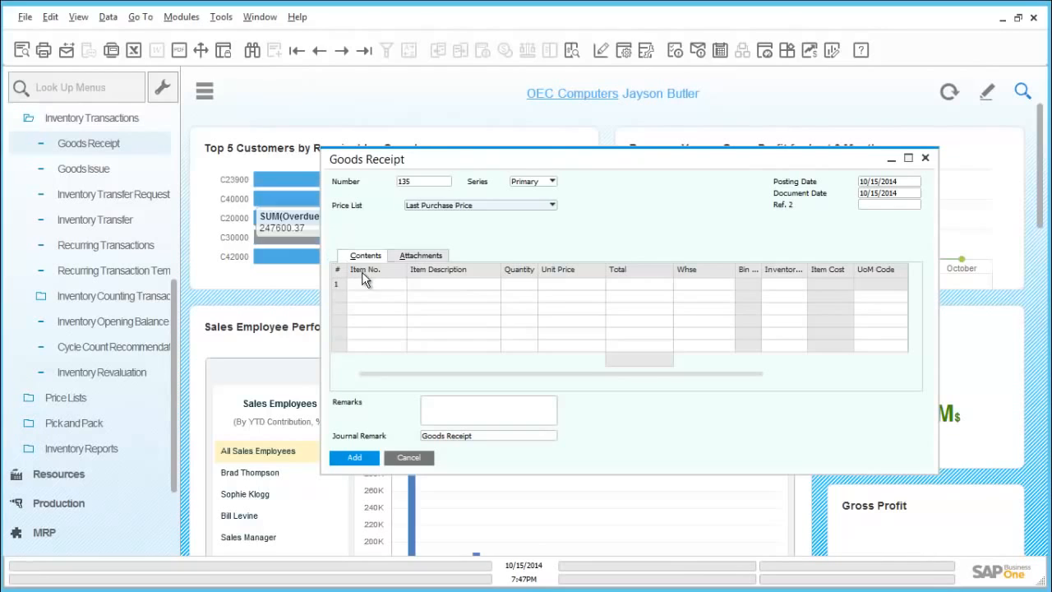
- Enter item A00006 in the first row of the goods receipt
left_click(367, 284)
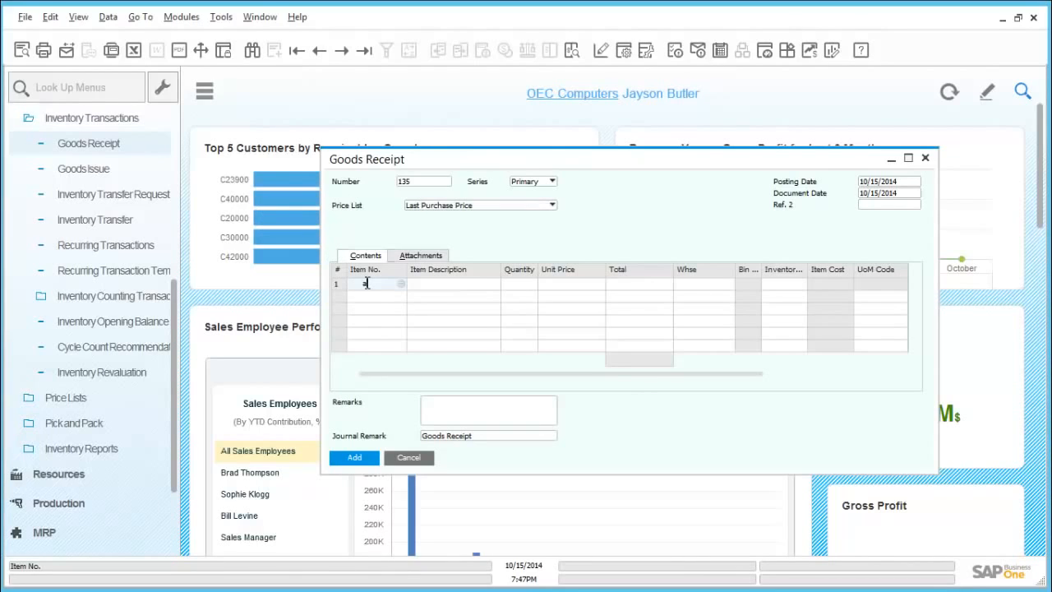
type("a00006")
key("Tab")
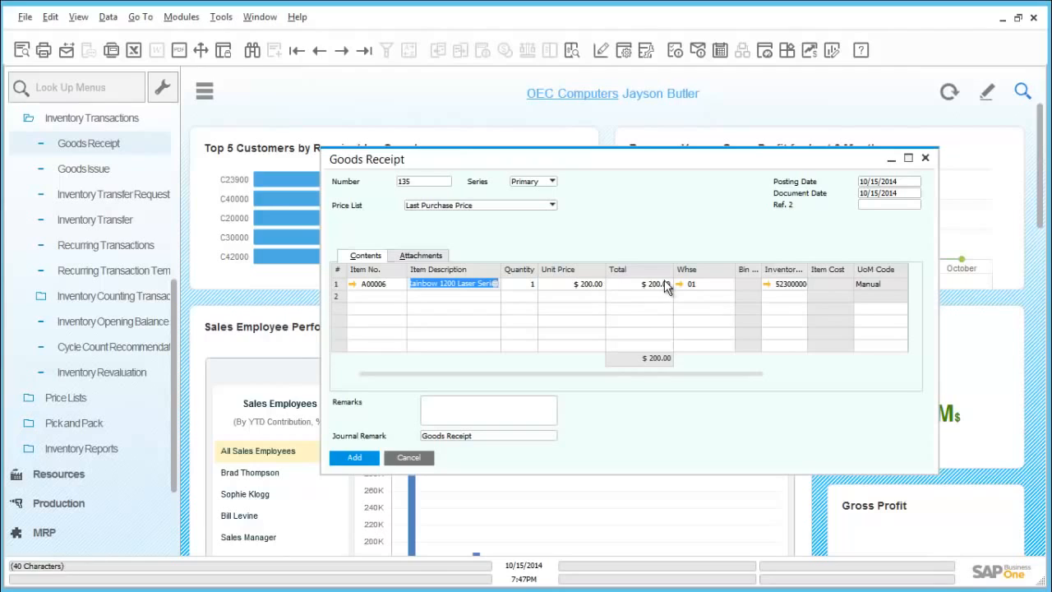
- Set the warehouse of the A00006 row to 05 and add the goods receipt to bring up its serial number setup
left_click(703, 285)
type("0")
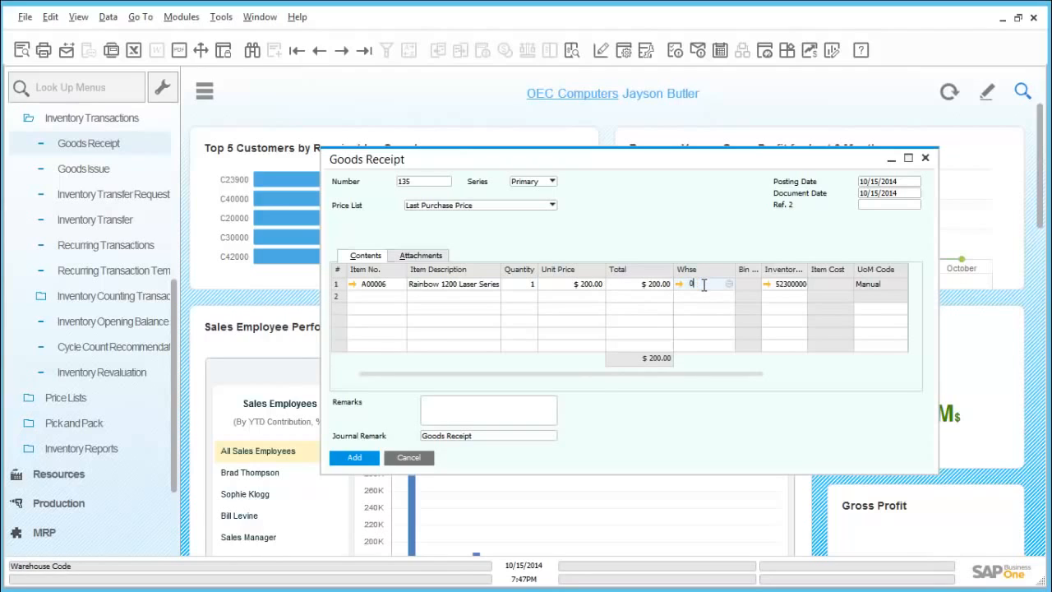
key("Tab")
left_click(371, 457)
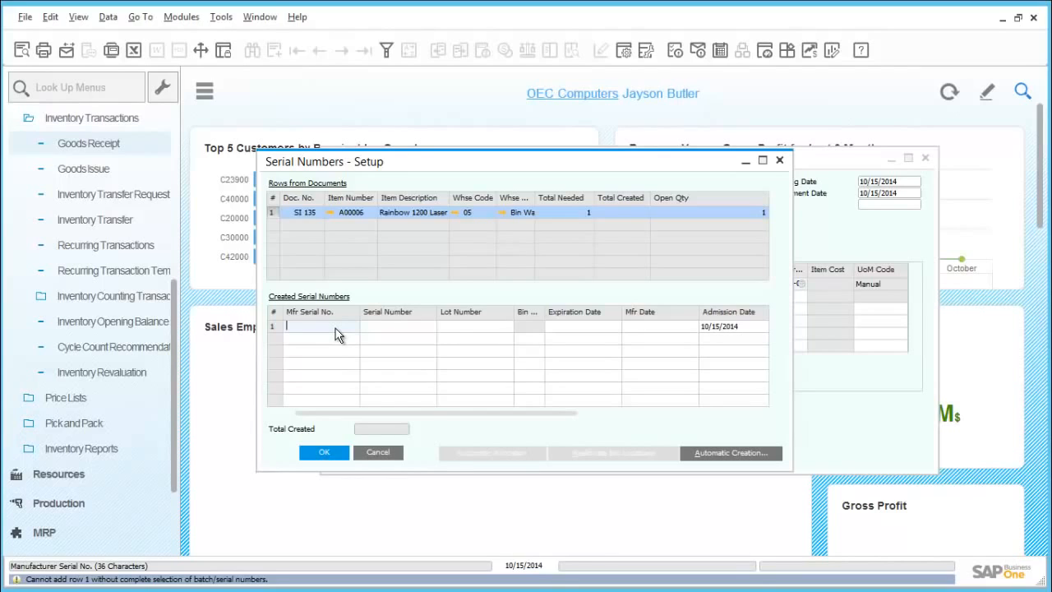
- Enter 0005 as both the manufacturer serial number and the serial number for the A00006 unit
type("000")
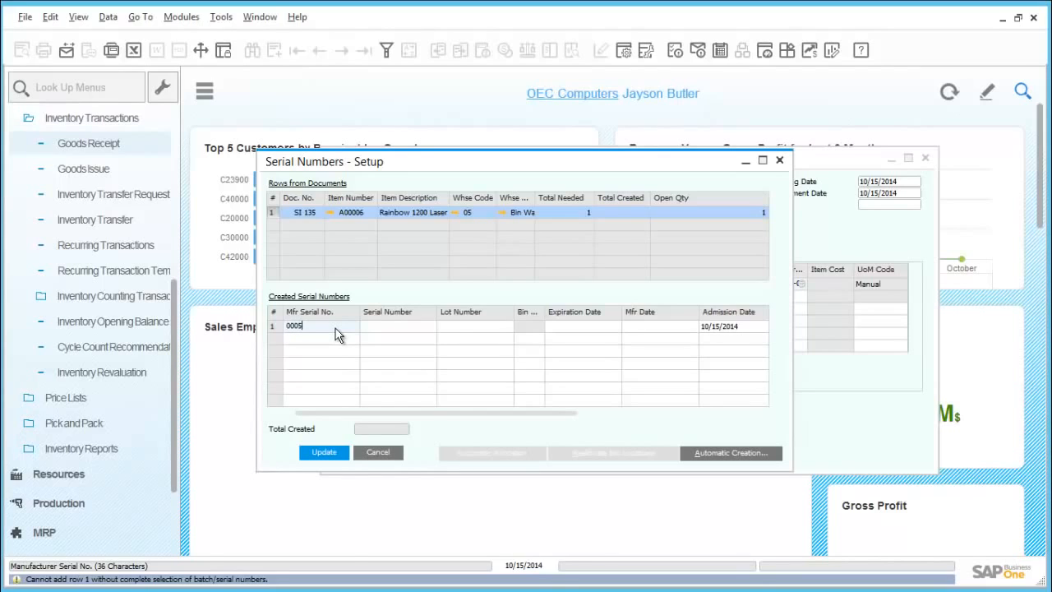
type("5")
key("Tab")
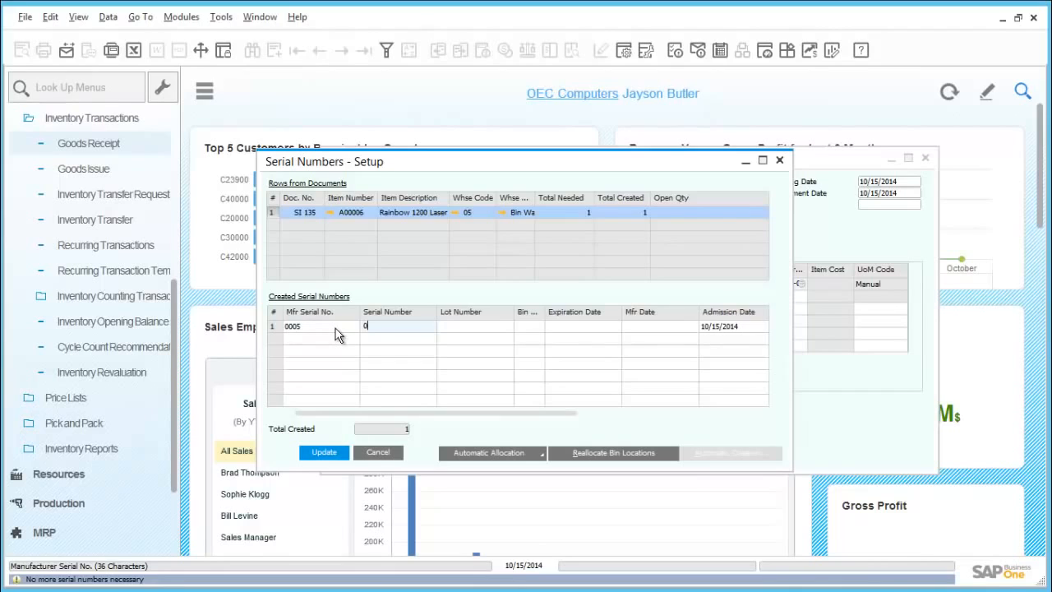
type("0005")
key("Tab")
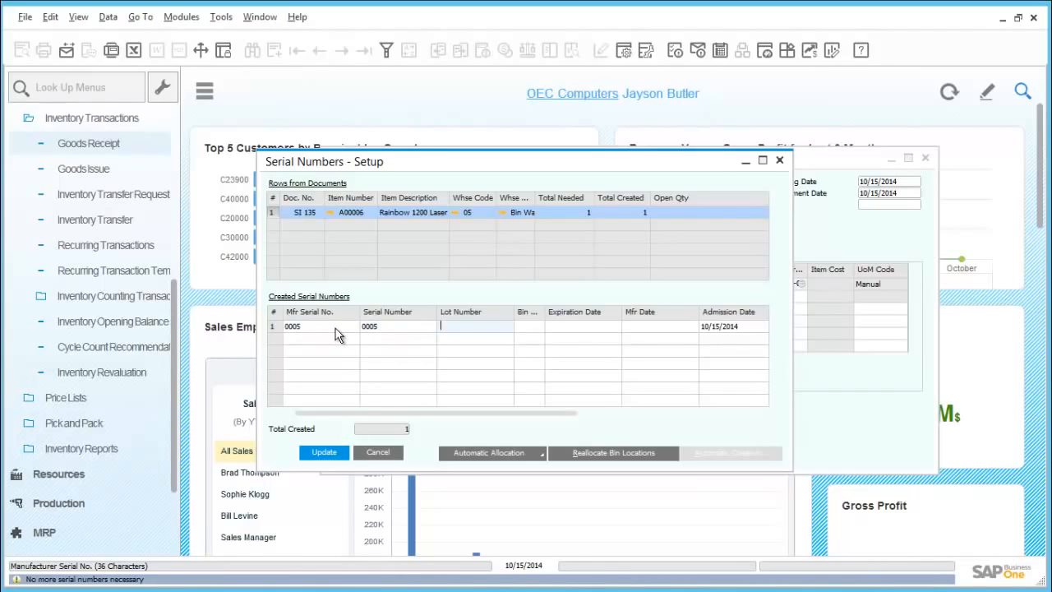
- Allocate the serial number to bin location 05-SYSTEM-BIN-LOCATION, update the serial number setup and close it
key("Tab")
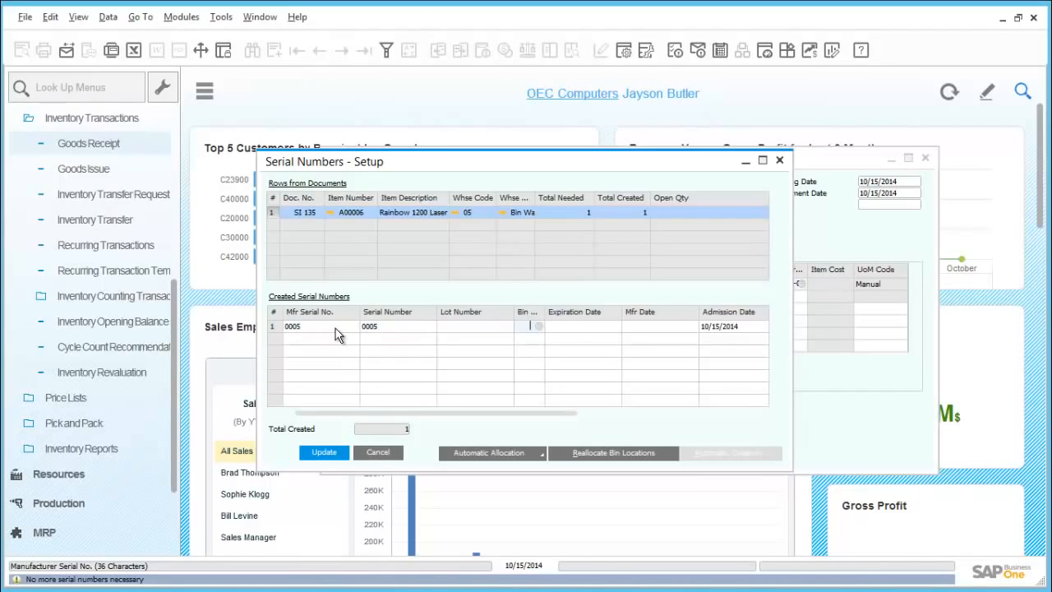
key("Tab")
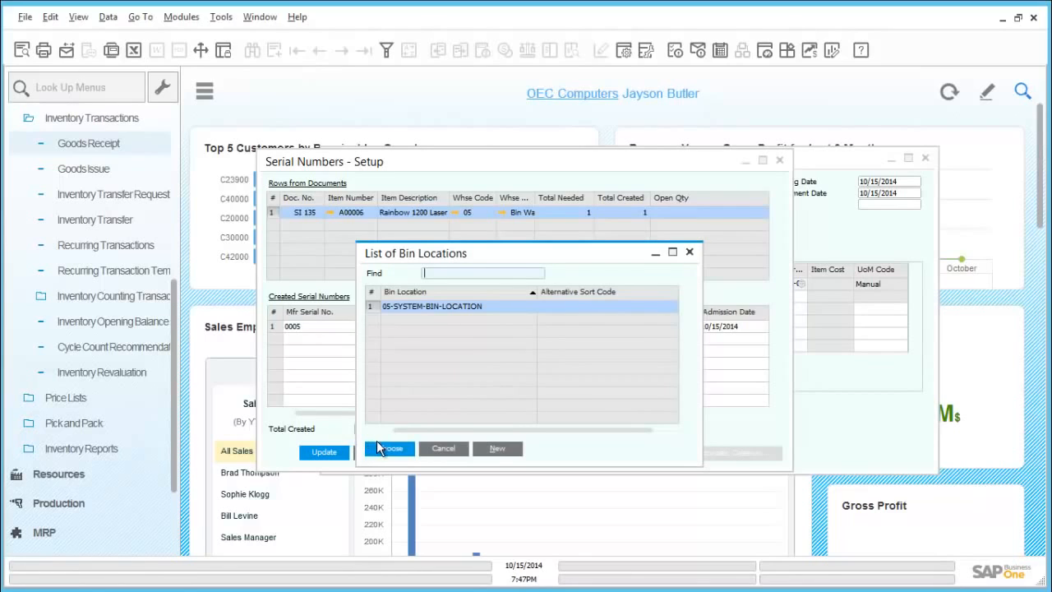
double_click(395, 308)
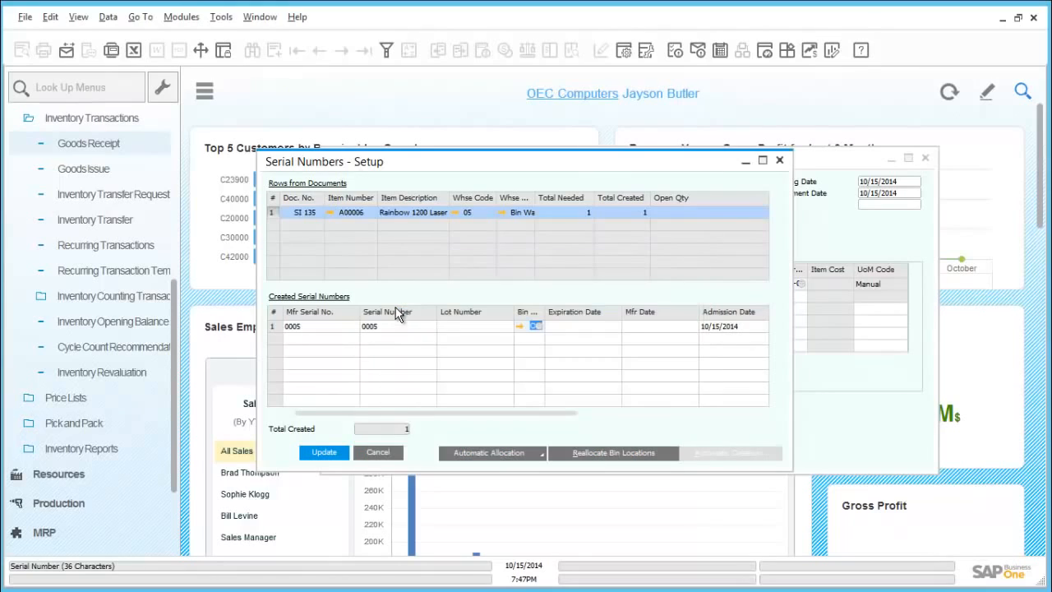
left_click(324, 452)
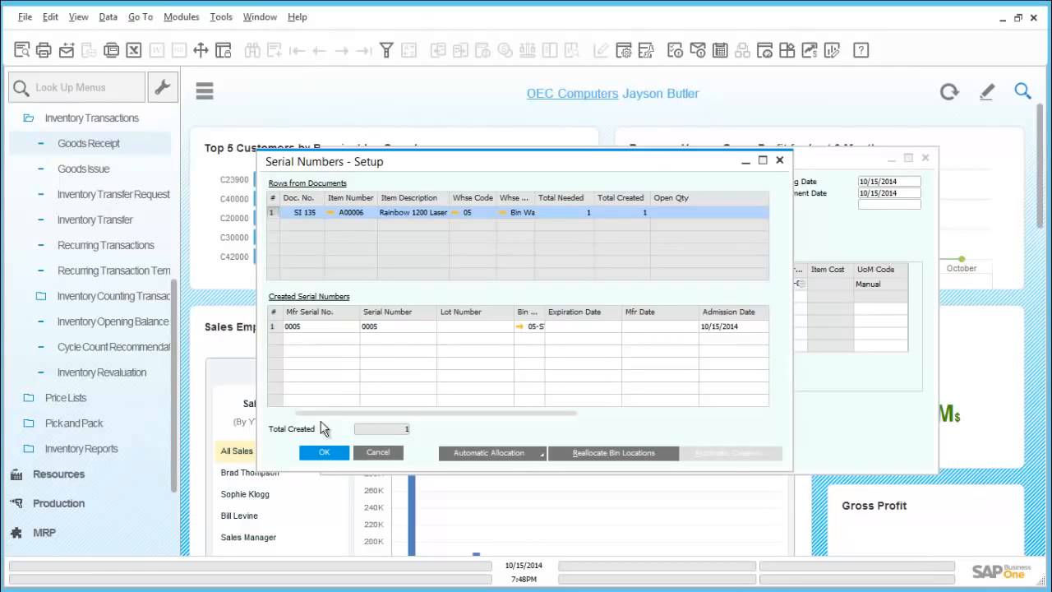
left_click(277, 326)
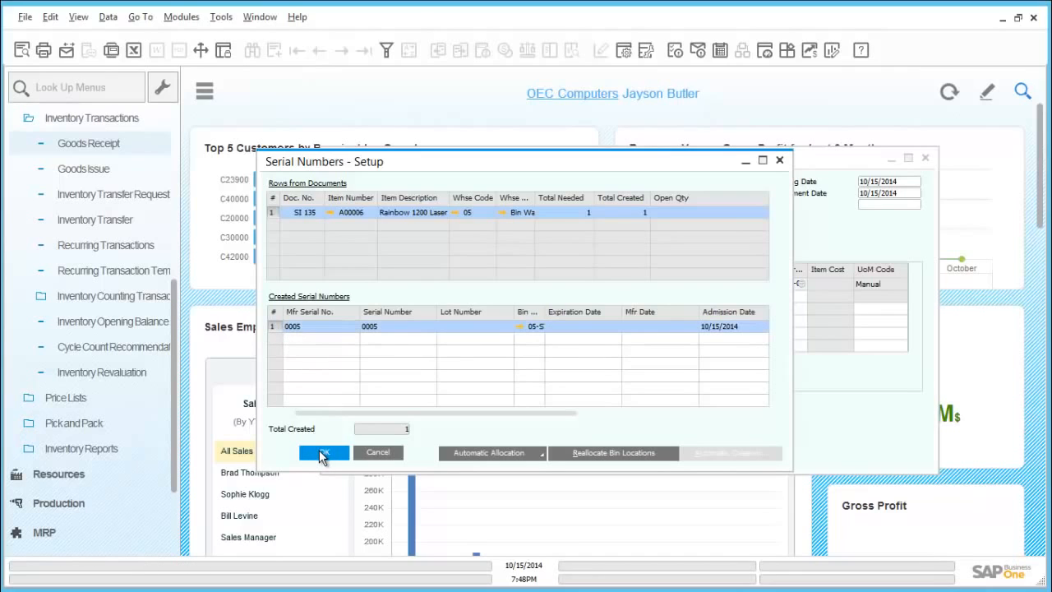
left_click(321, 452)
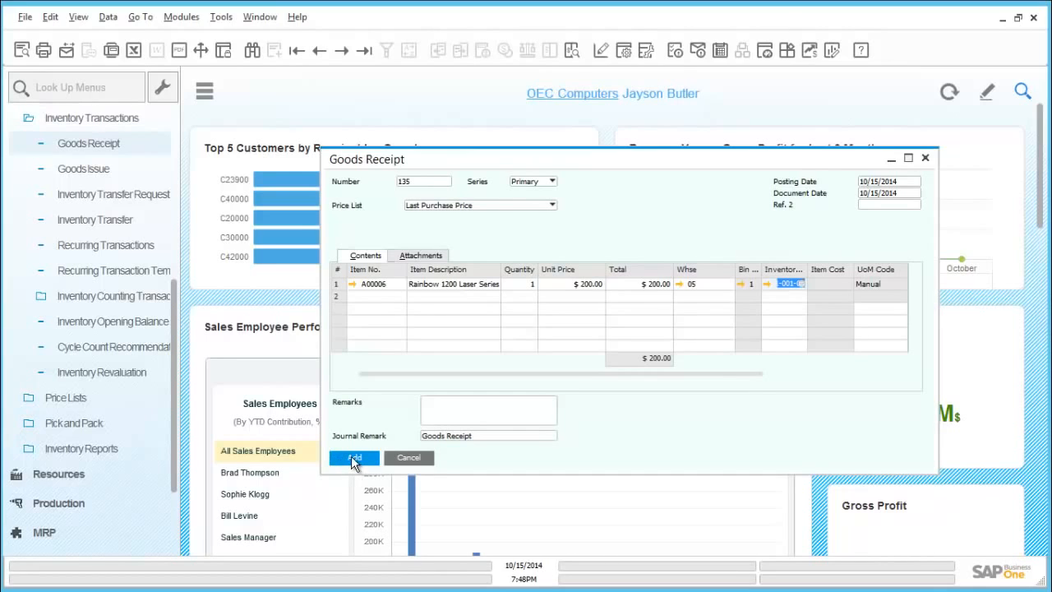
- Add the goods receipt, accept that it becomes unchangeable, and close the form
left_click(352, 457)
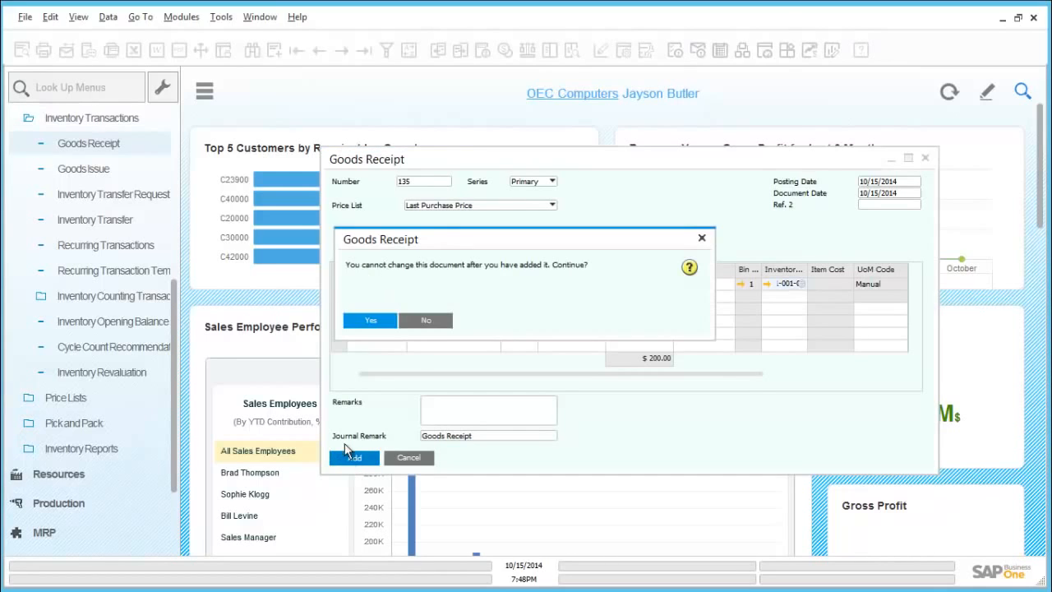
left_click(370, 320)
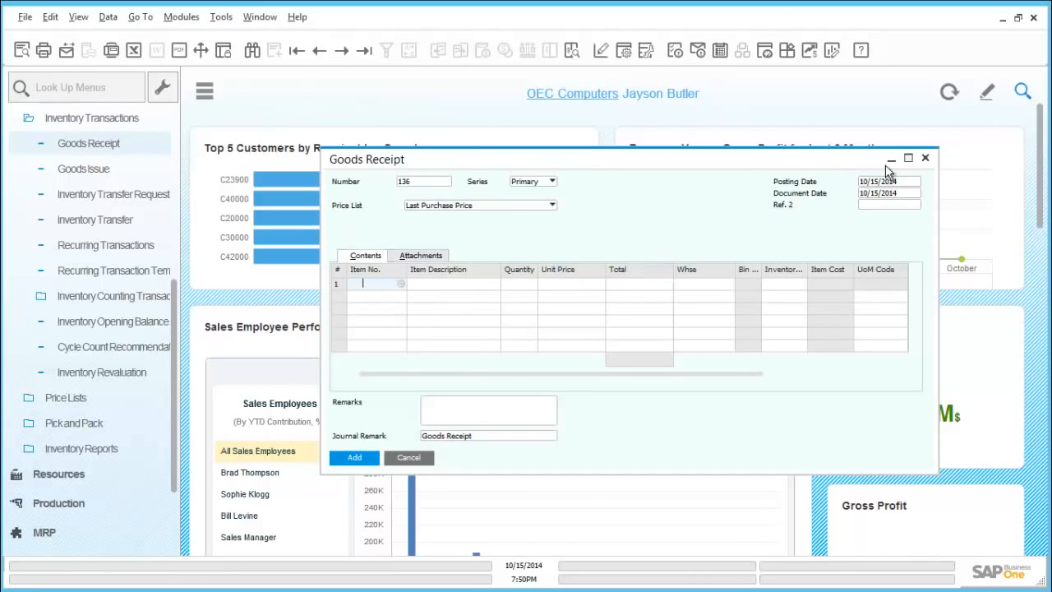
left_click(927, 158)
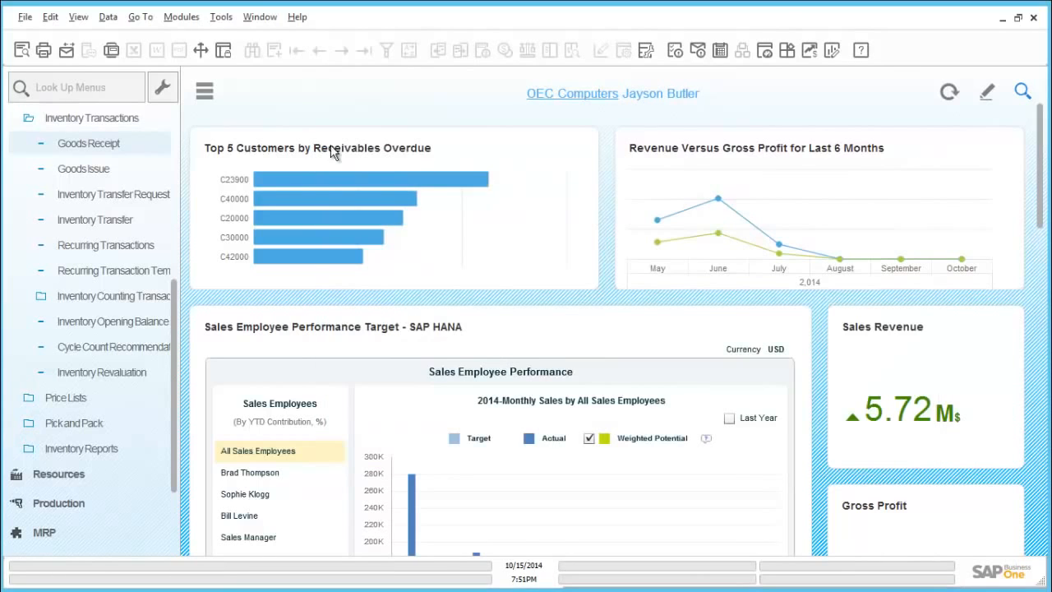
- Run the Bin Location Content List from the inventory reports with the default selection criteria
left_click(204, 94)
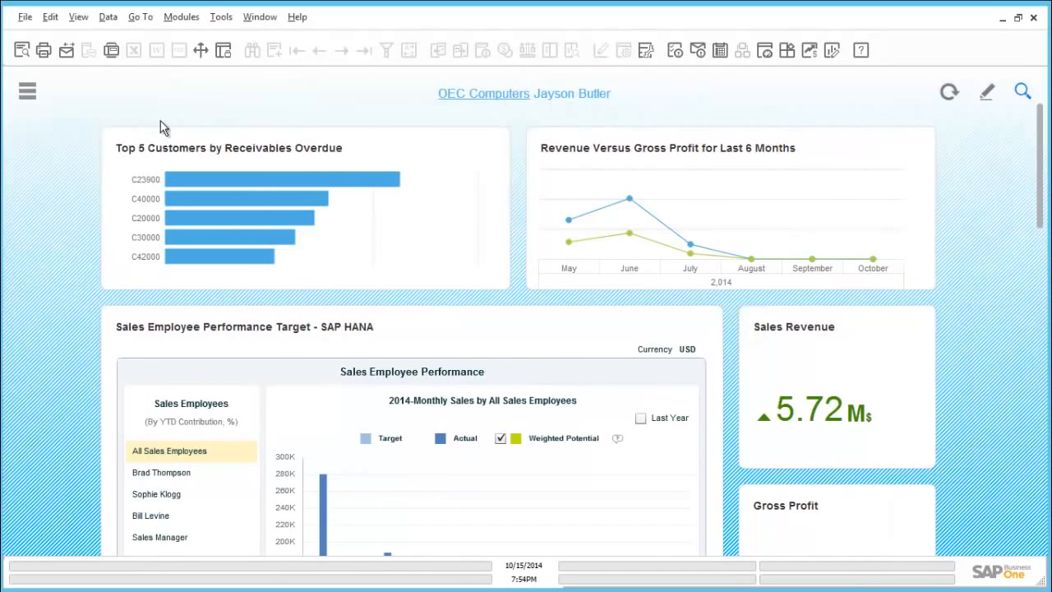
left_click(27, 92)
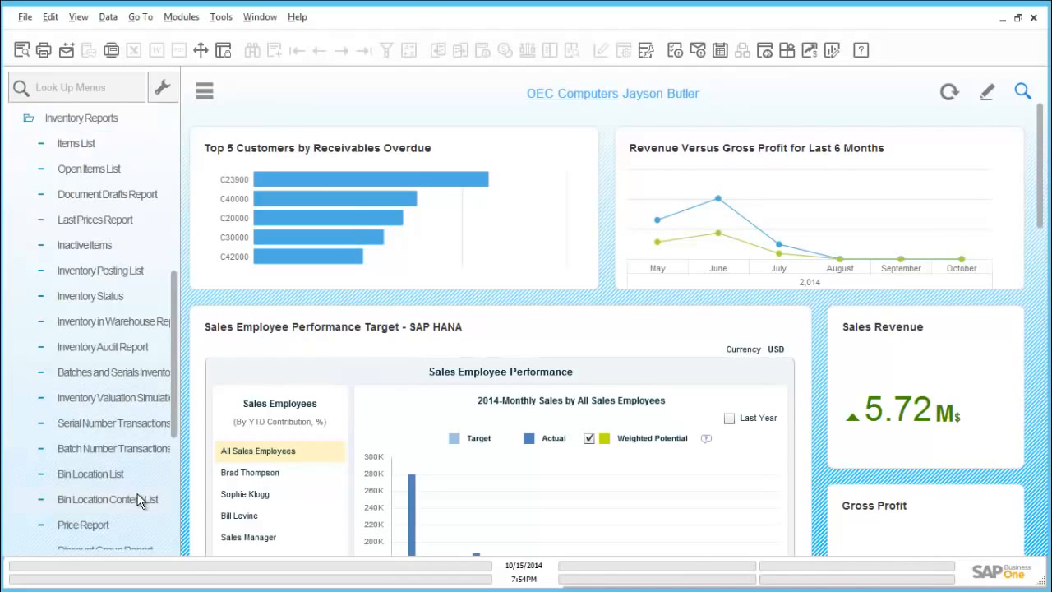
left_click(138, 500)
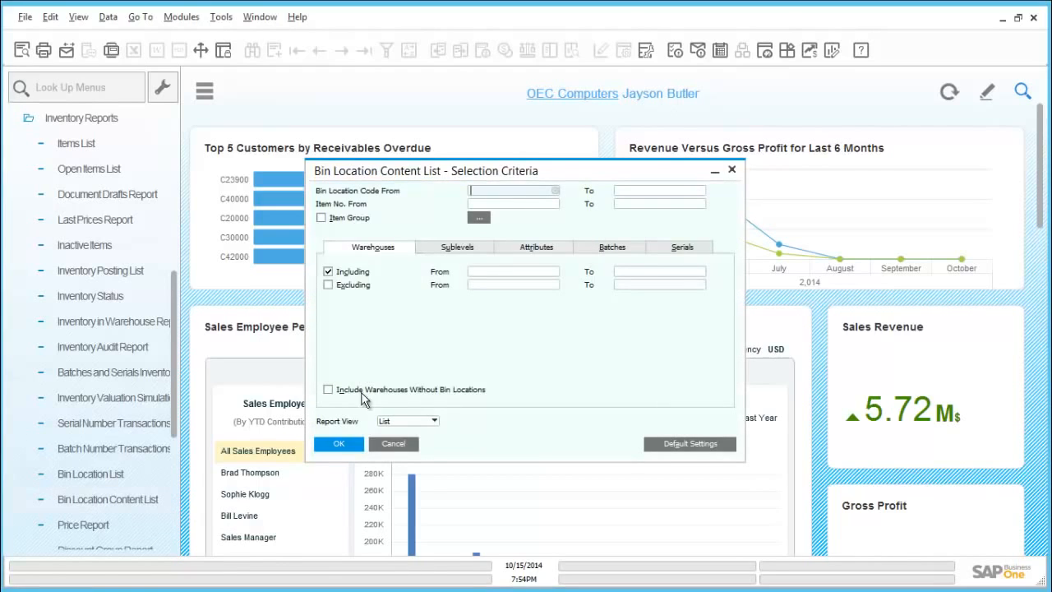
left_click(339, 443)
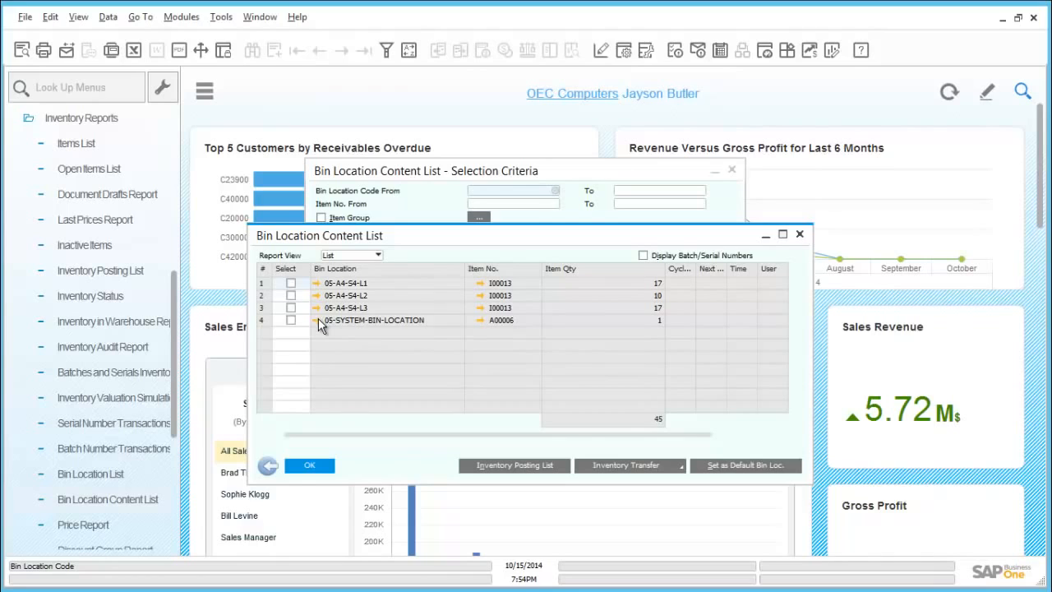
- Review the master data of 05-SYSTEM-BIN-LOCATION and the serial numbers it holds, and return to the content list
left_click(317, 320)
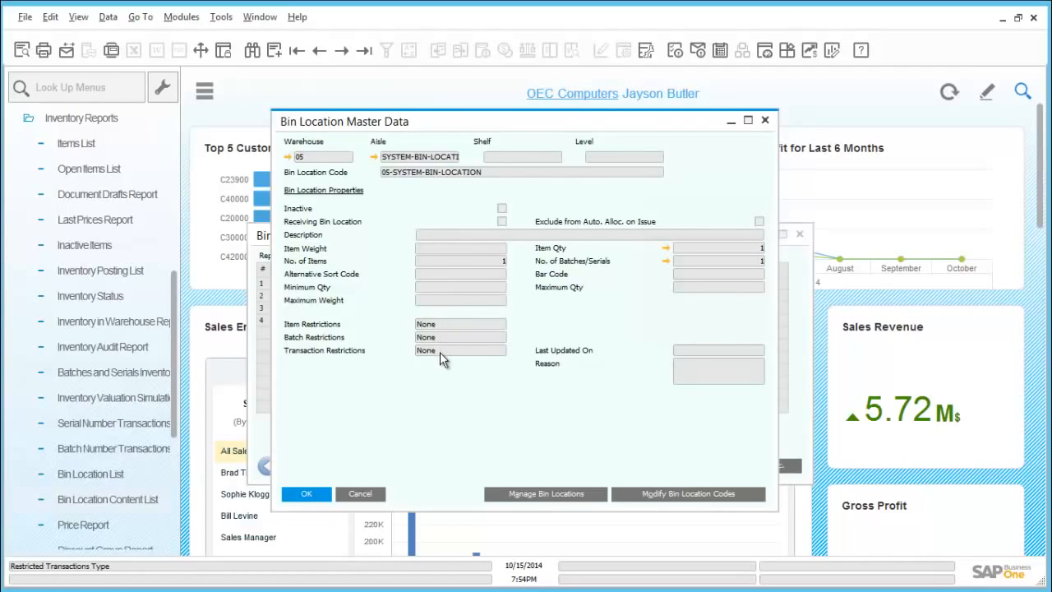
left_click(667, 261)
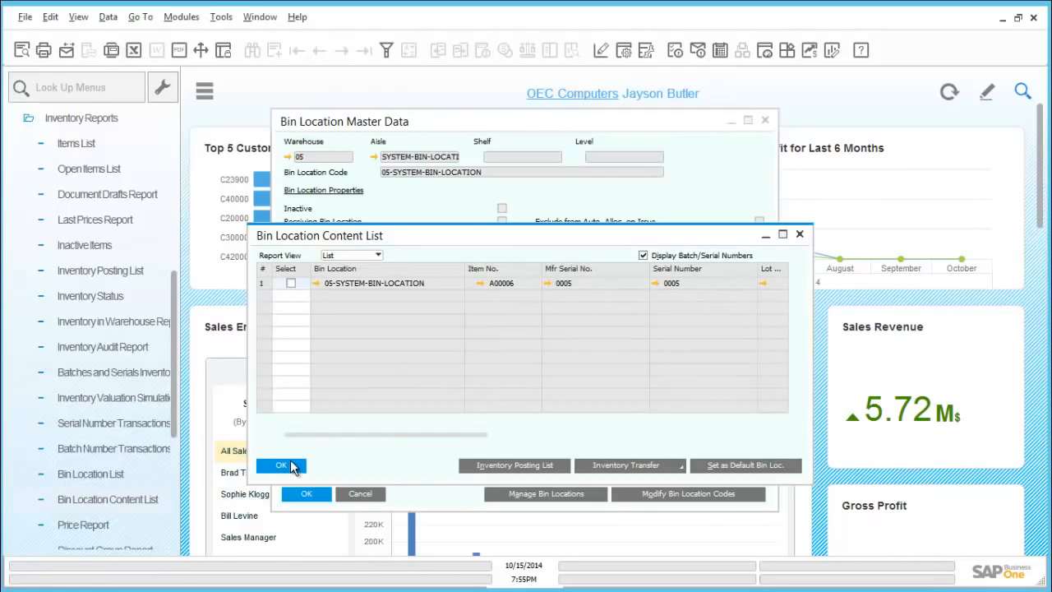
left_click(282, 465)
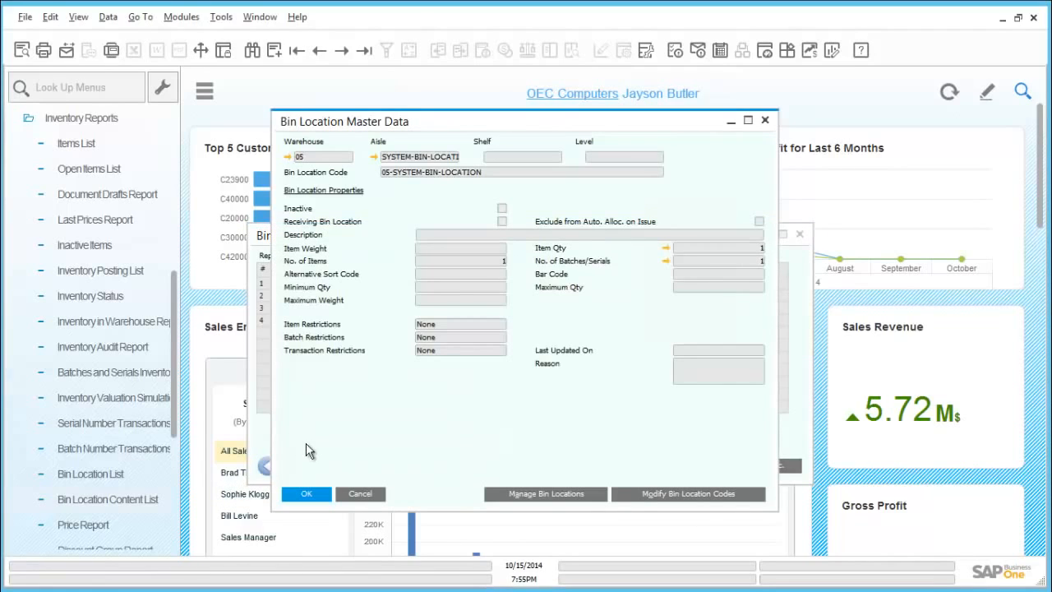
left_click(362, 491)
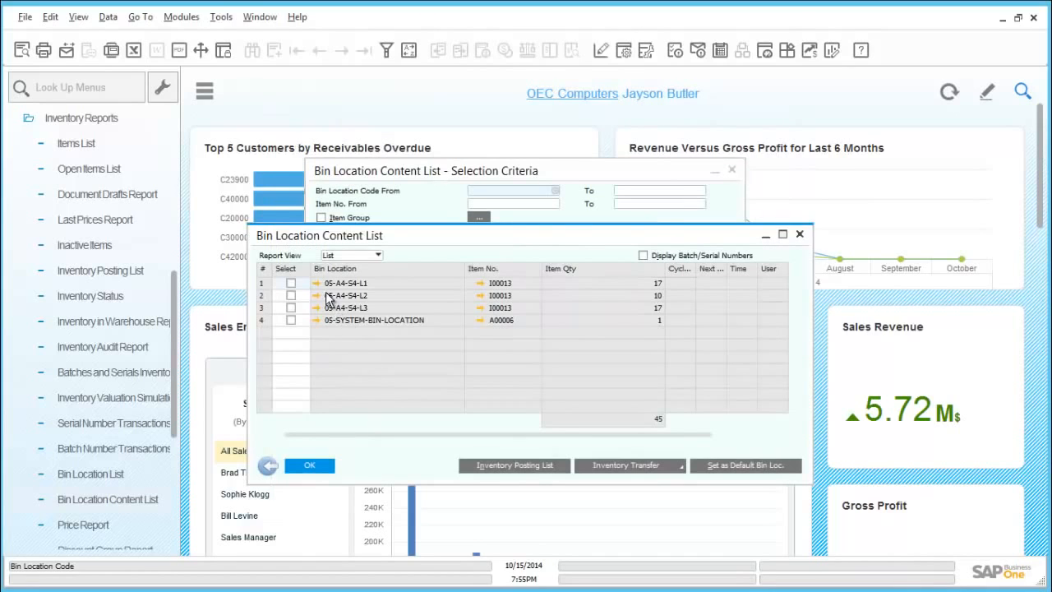
- Review the master data and item contents of bin location 05-A4-S4-L1, and close the content list with its selection criteria
left_click(318, 286)
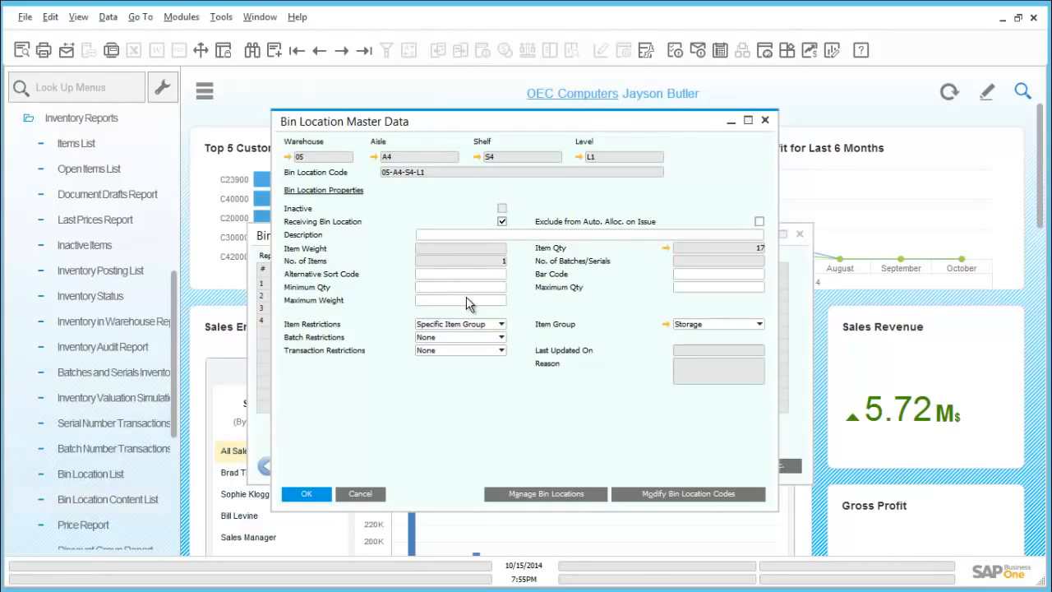
left_click(665, 249)
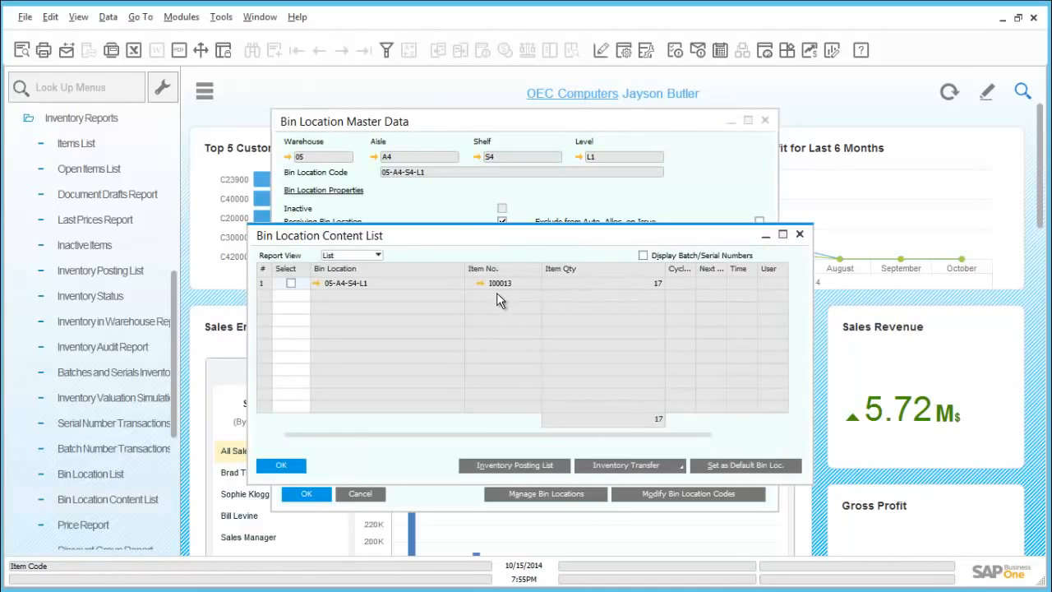
left_click(280, 465)
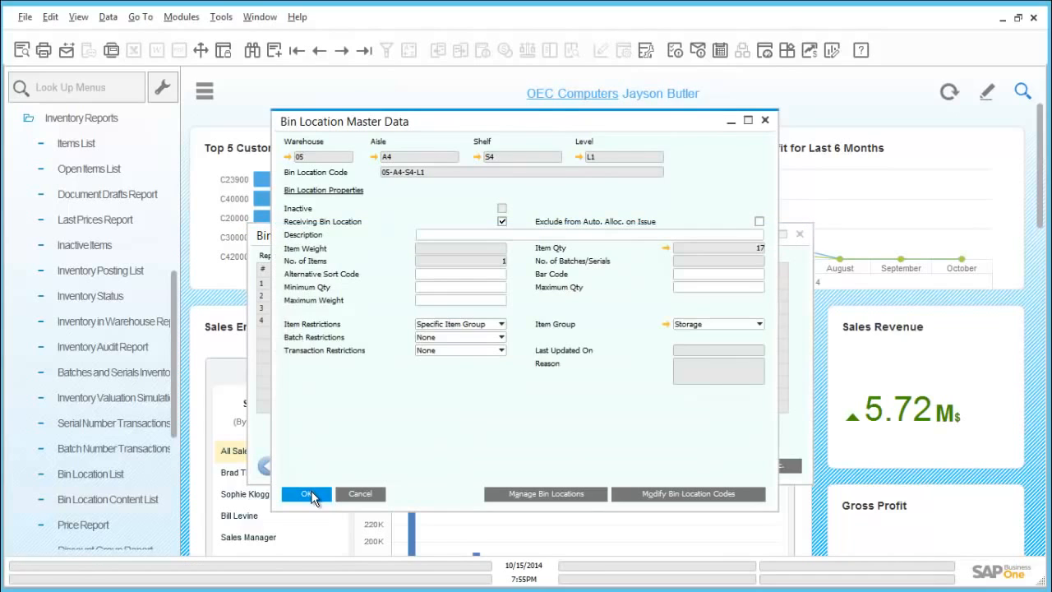
left_click(311, 496)
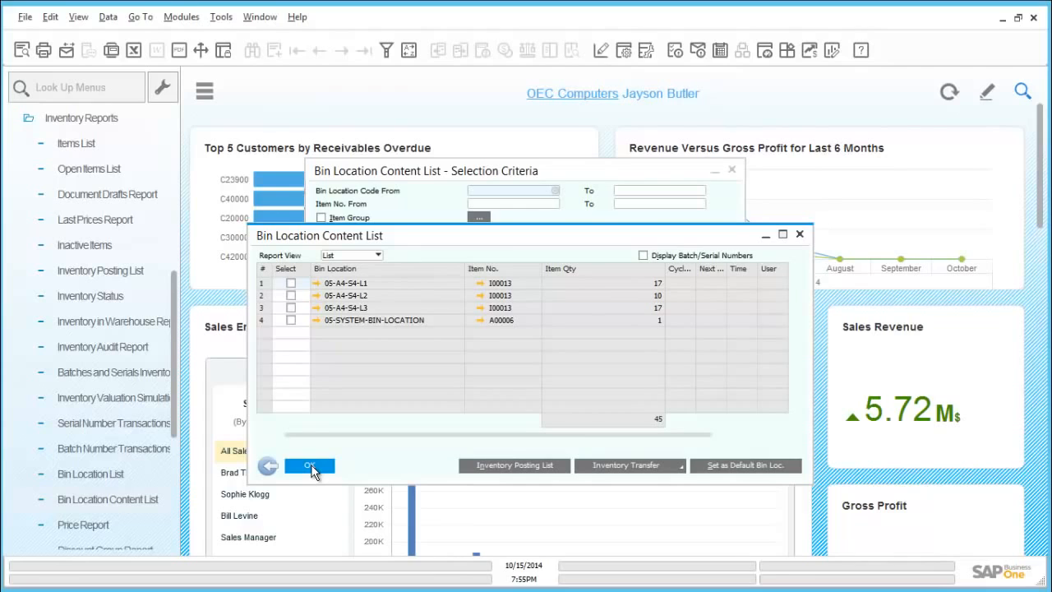
left_click(309, 466)
key("Escape")
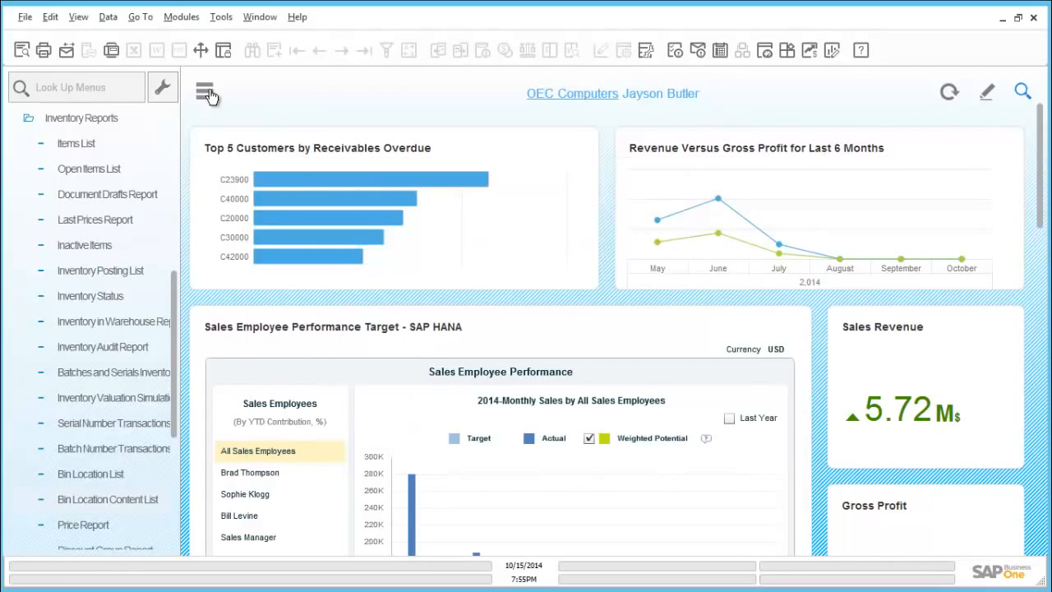
- Run the Inventory in Warehouse Report in the detailed display for all items, leaving the item code range empty
left_click(45, 94)
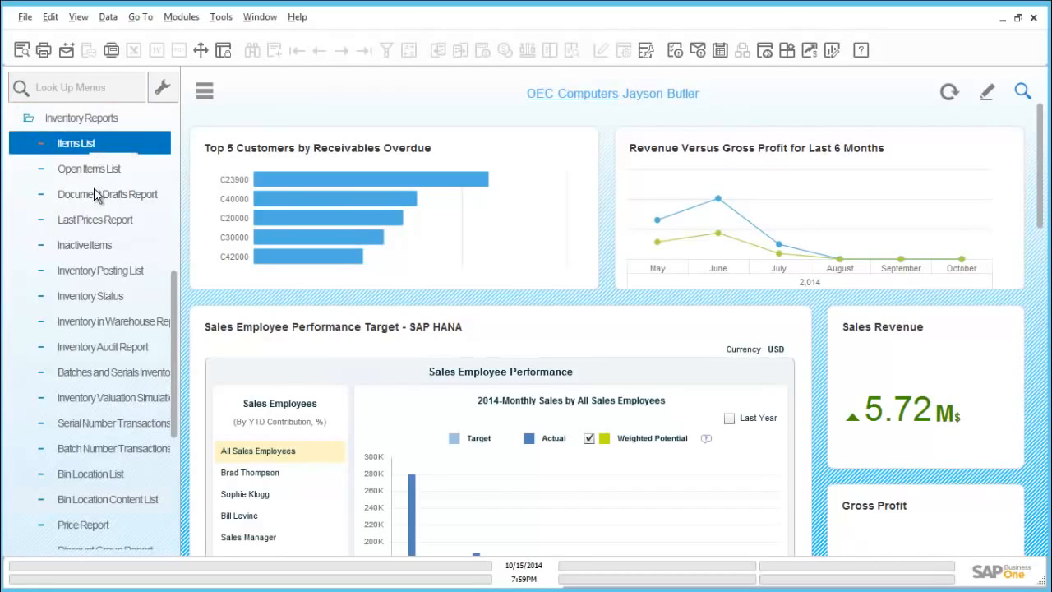
left_click(117, 325)
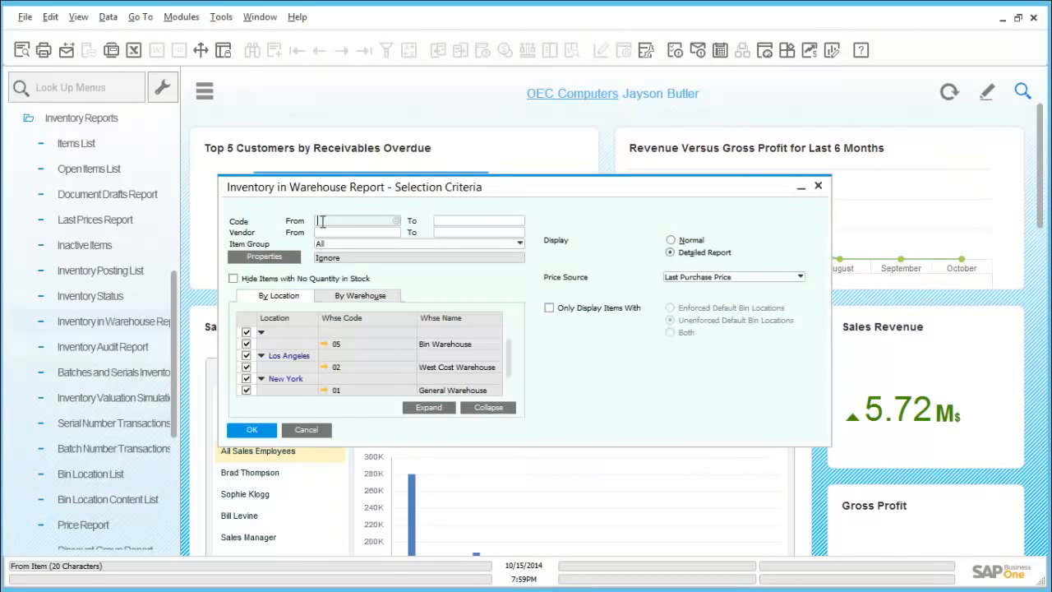
left_click(398, 222)
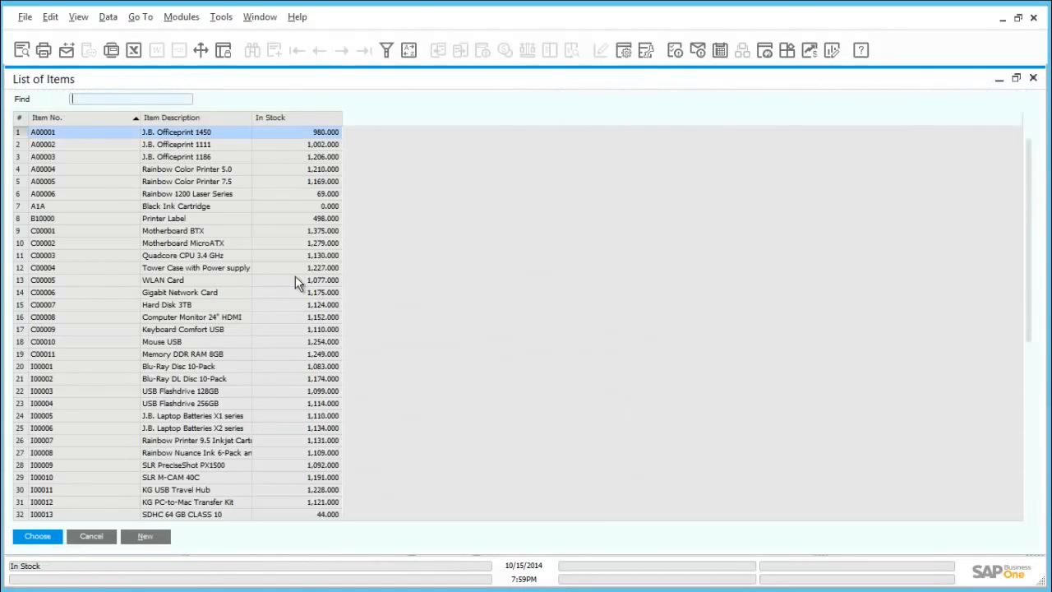
left_click(91, 536)
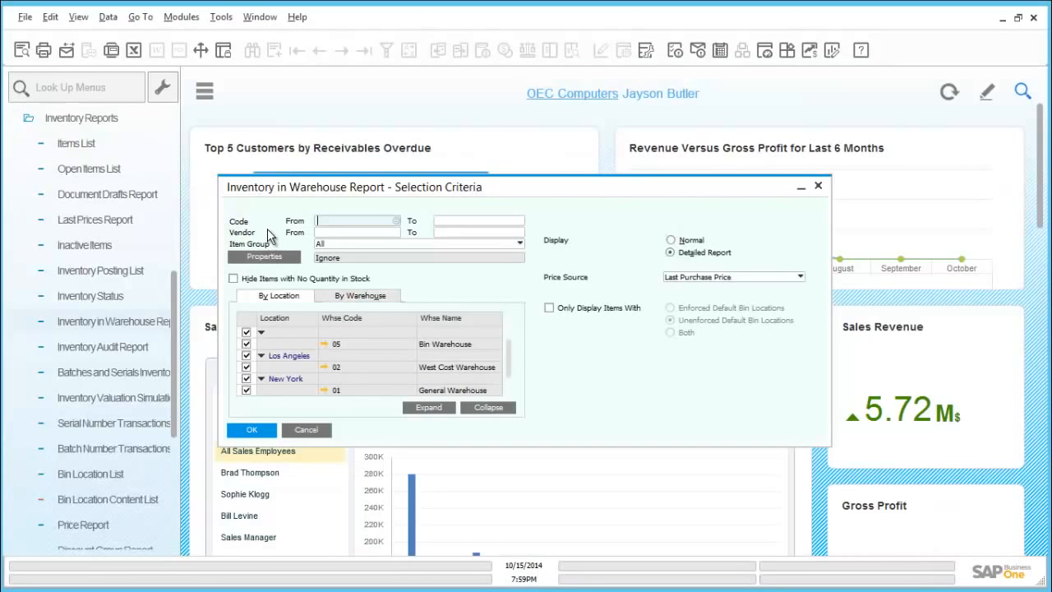
left_click(253, 430)
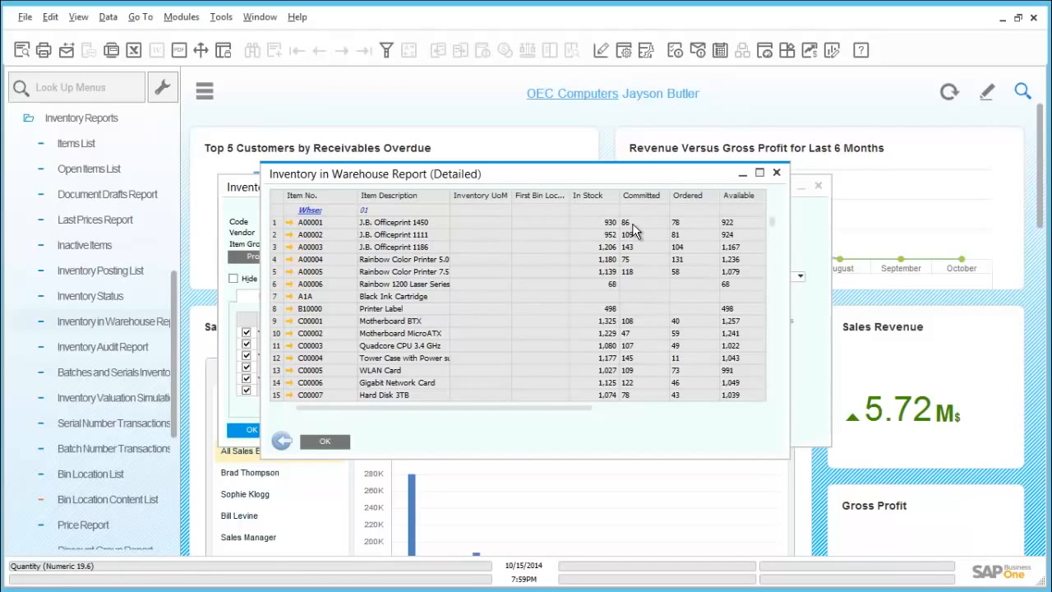
- Return to the report's selection criteria and rerun the Inventory in Warehouse Report with the Normal display
left_click(280, 442)
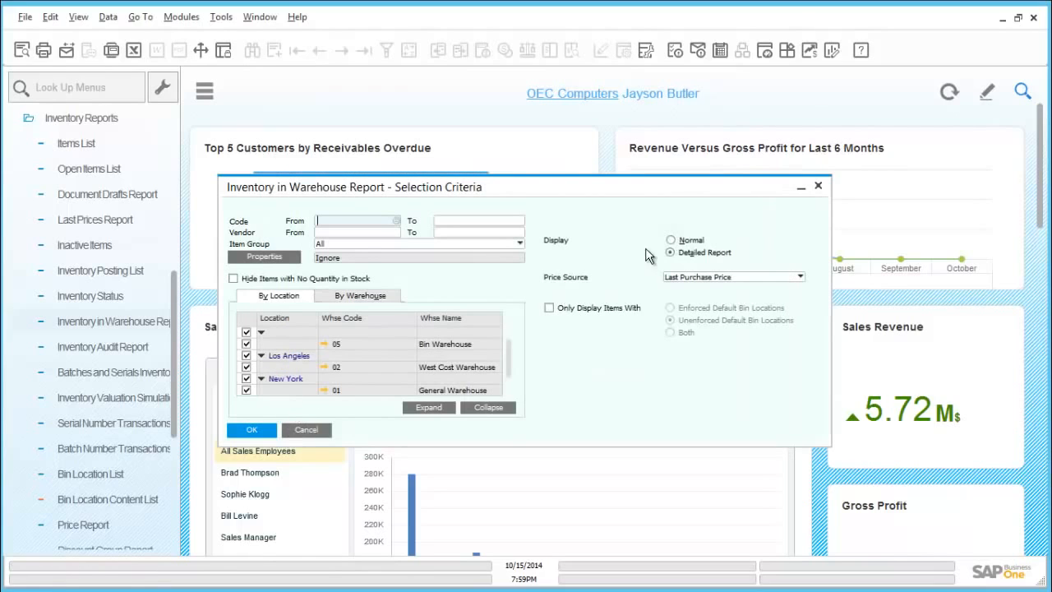
left_click(670, 240)
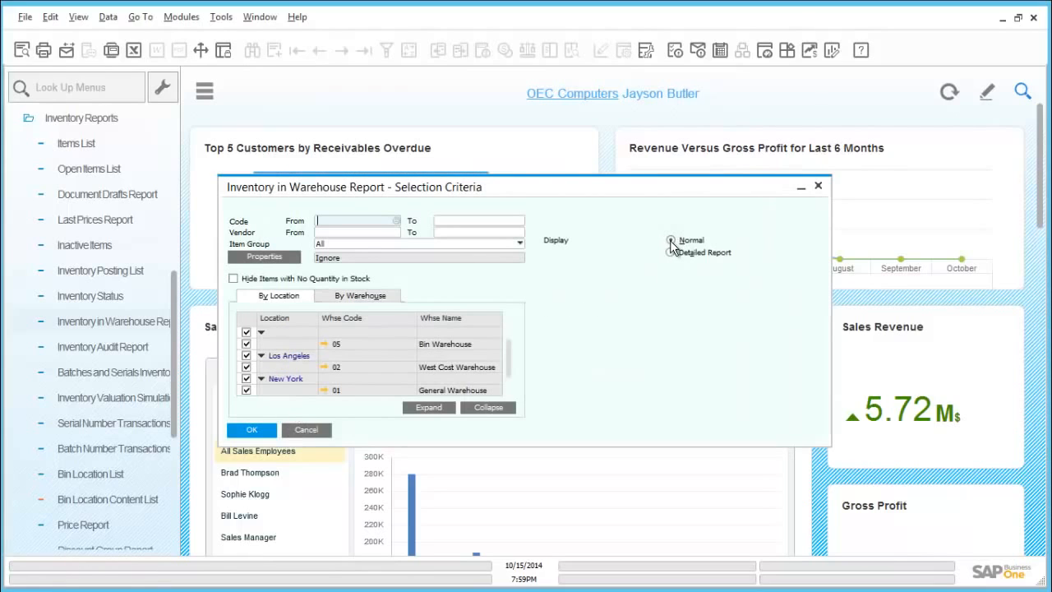
left_click(259, 430)
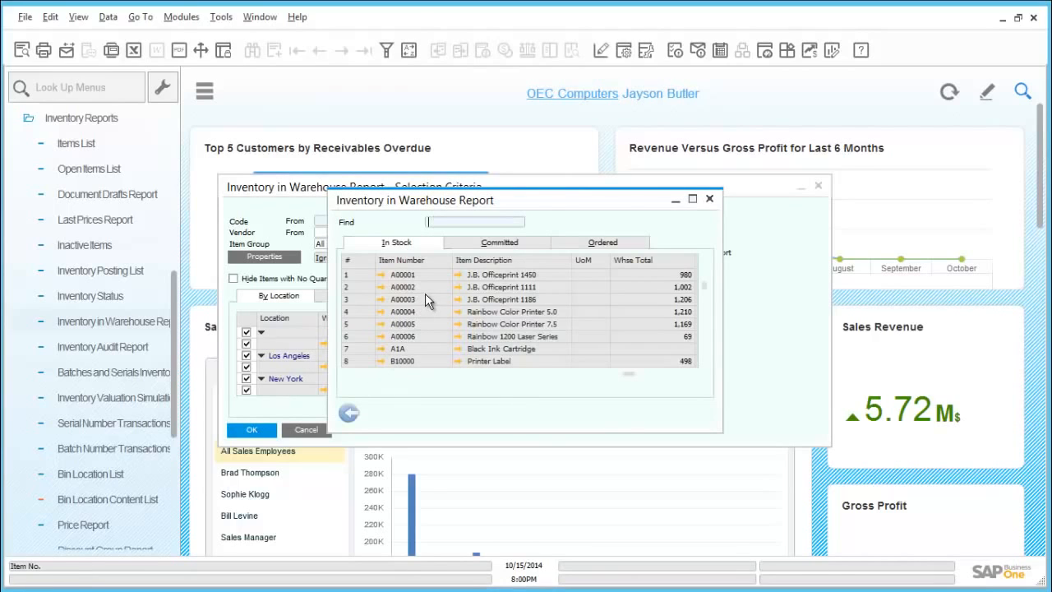
- Review the committed, ordered and in-stock quantities in the warehouse report, and close the report with its selection criteria
left_click(505, 246)
left_click(568, 245)
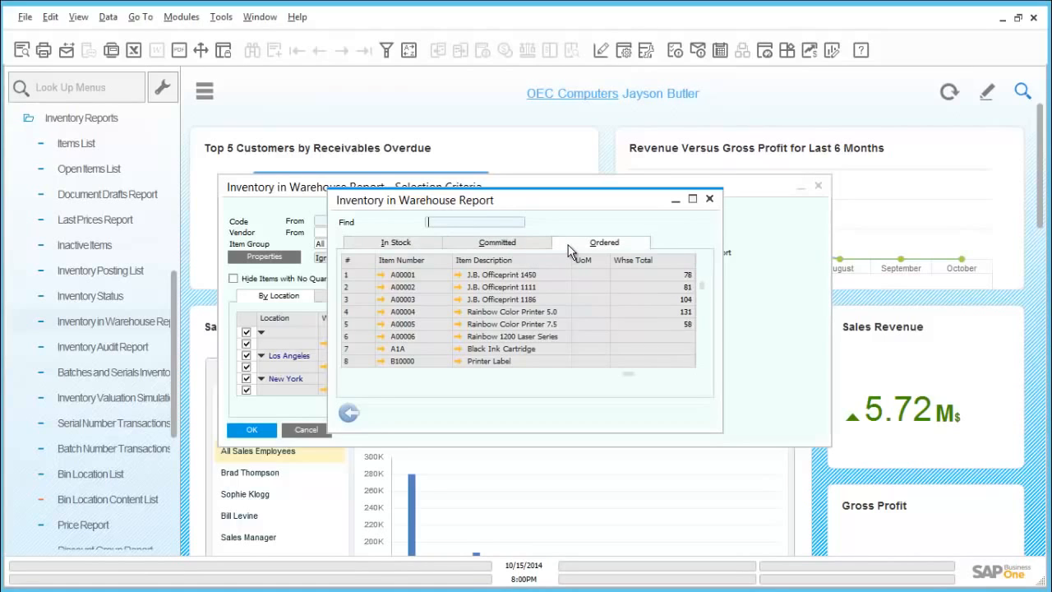
left_click(398, 247)
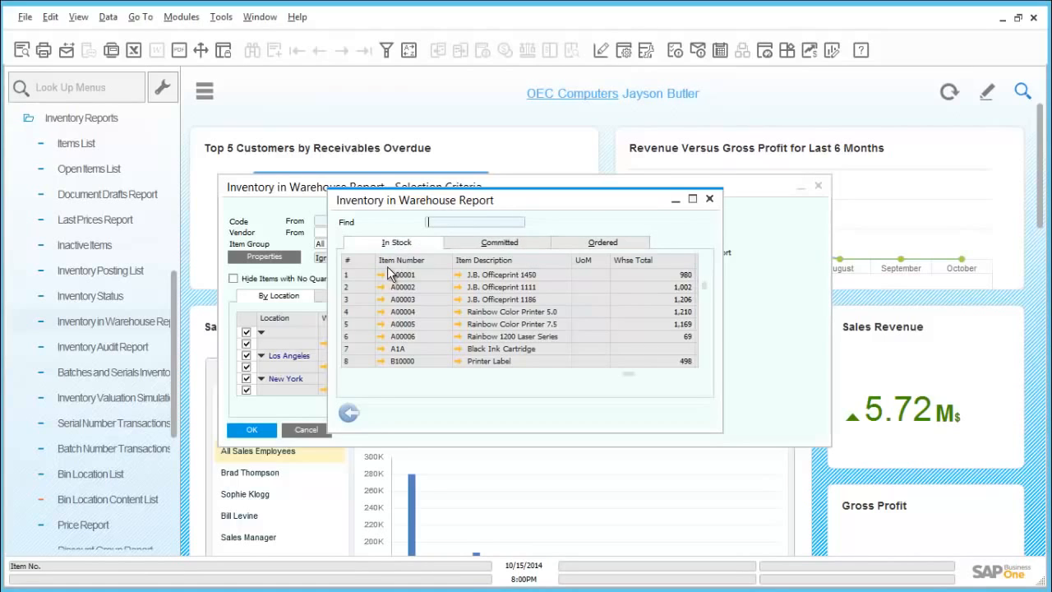
left_click(349, 413)
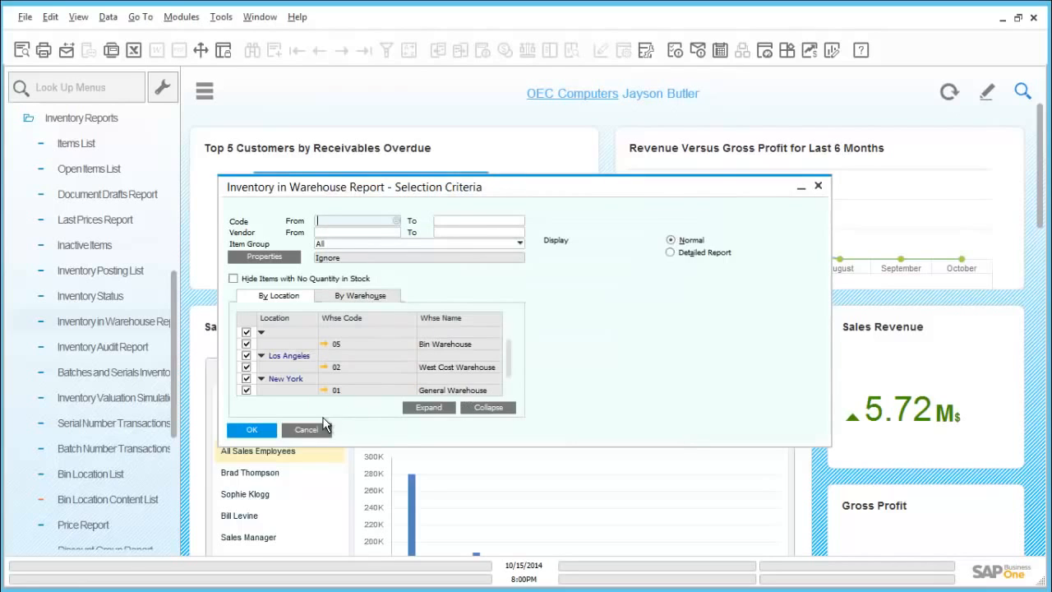
left_click(306, 429)
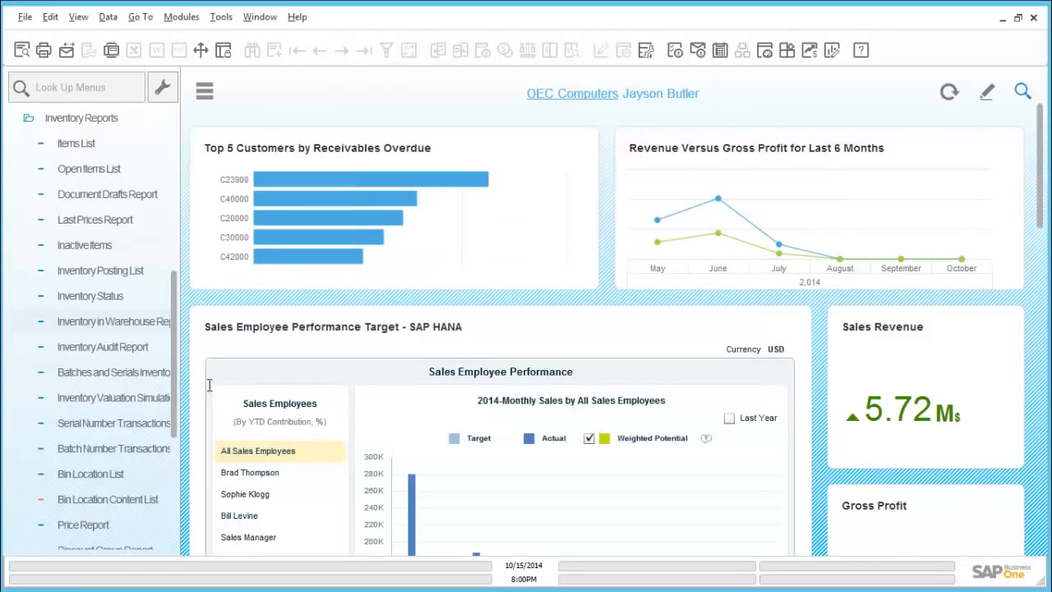
left_click(131, 349)
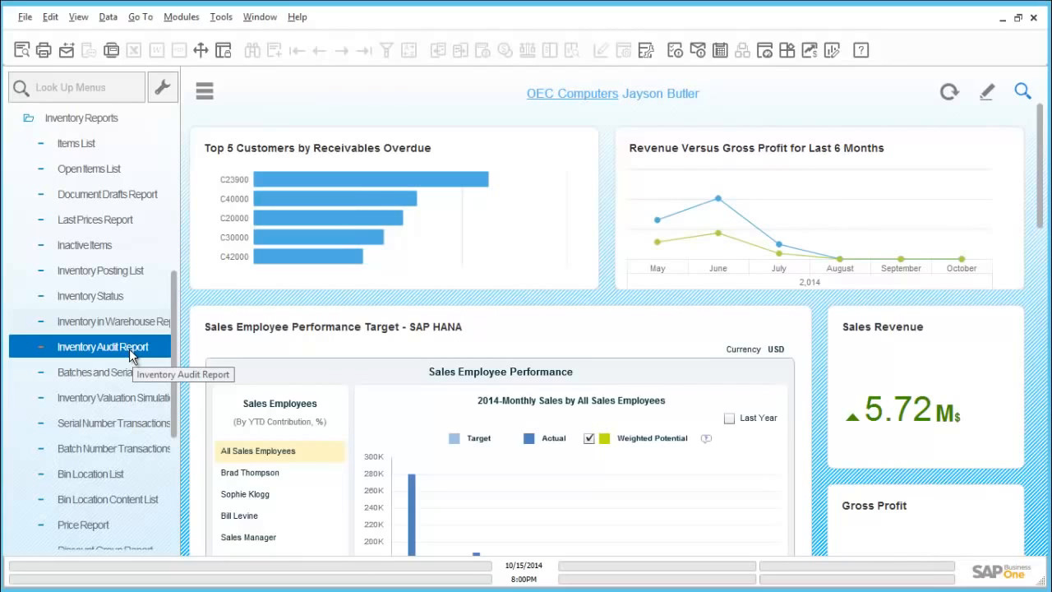
left_click(134, 398)
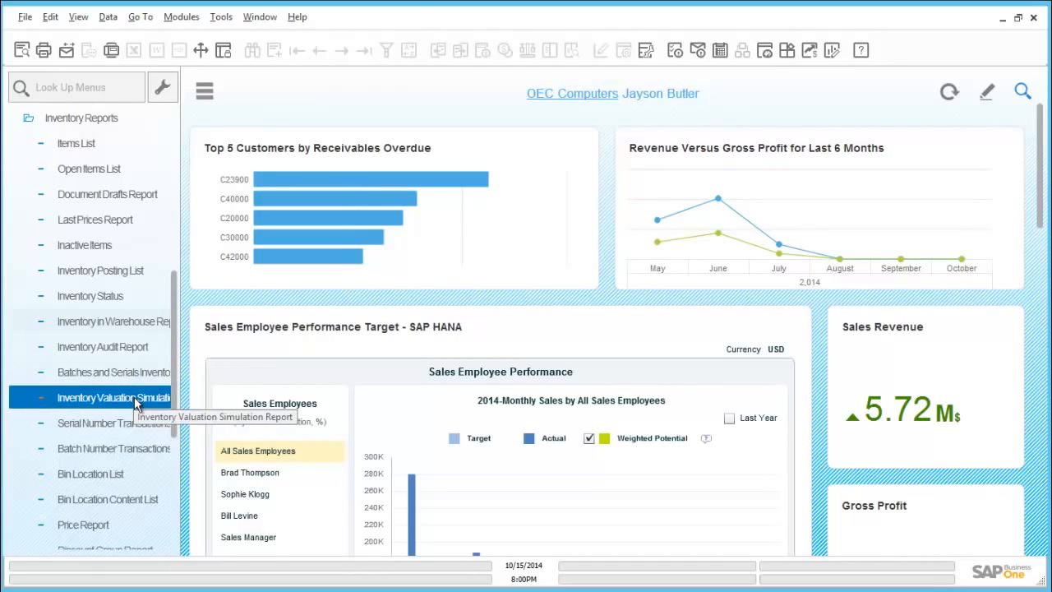
left_click(130, 423)
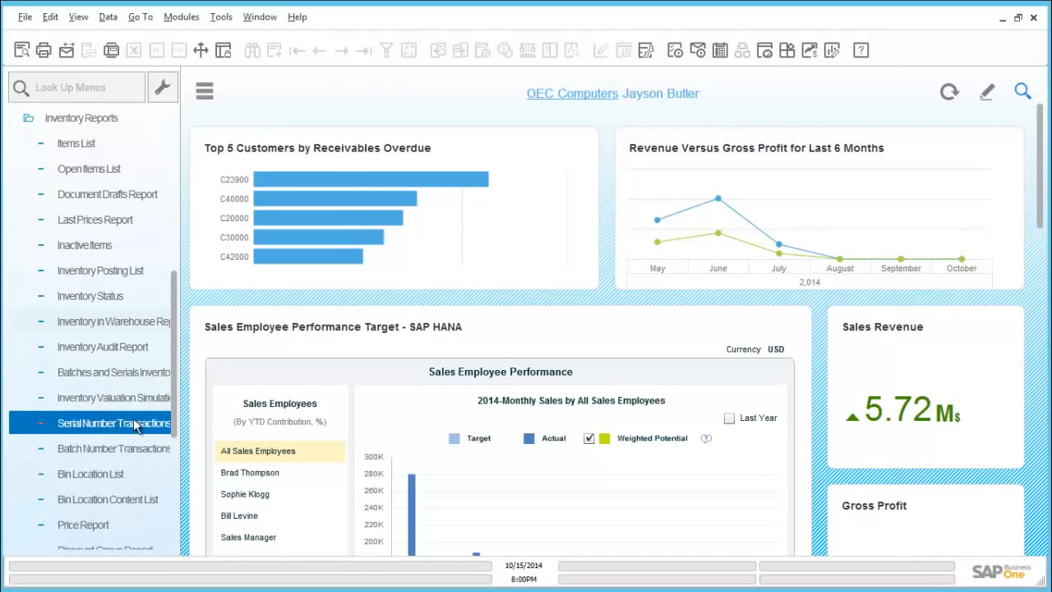
left_click(122, 449)
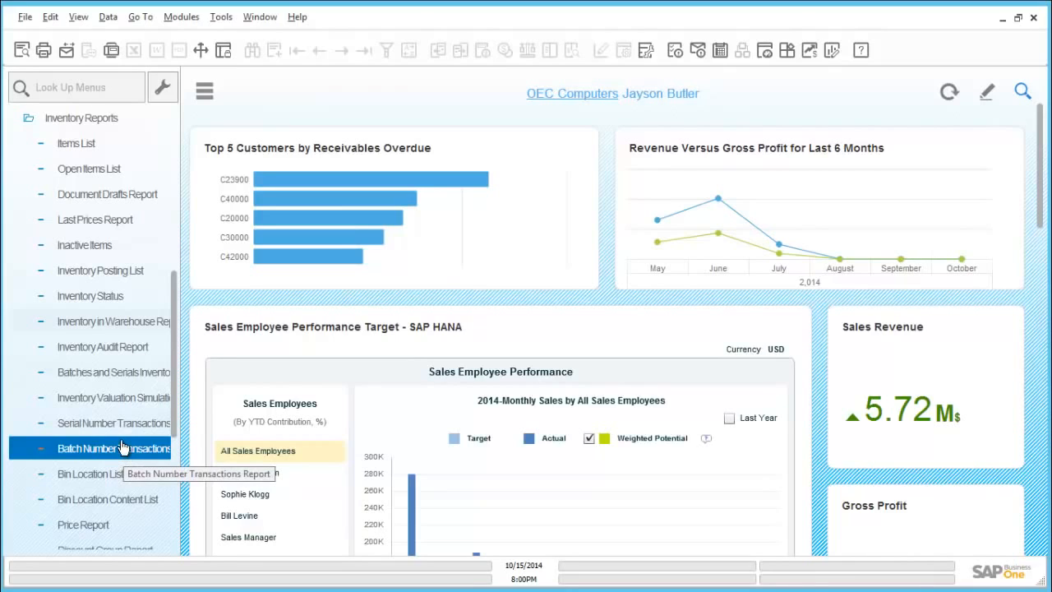
left_click(125, 429)
left_click(128, 371)
- Open the Inventory Audit Report's selection criteria and set the starting system date to 01/01/2014
double_click(127, 347)
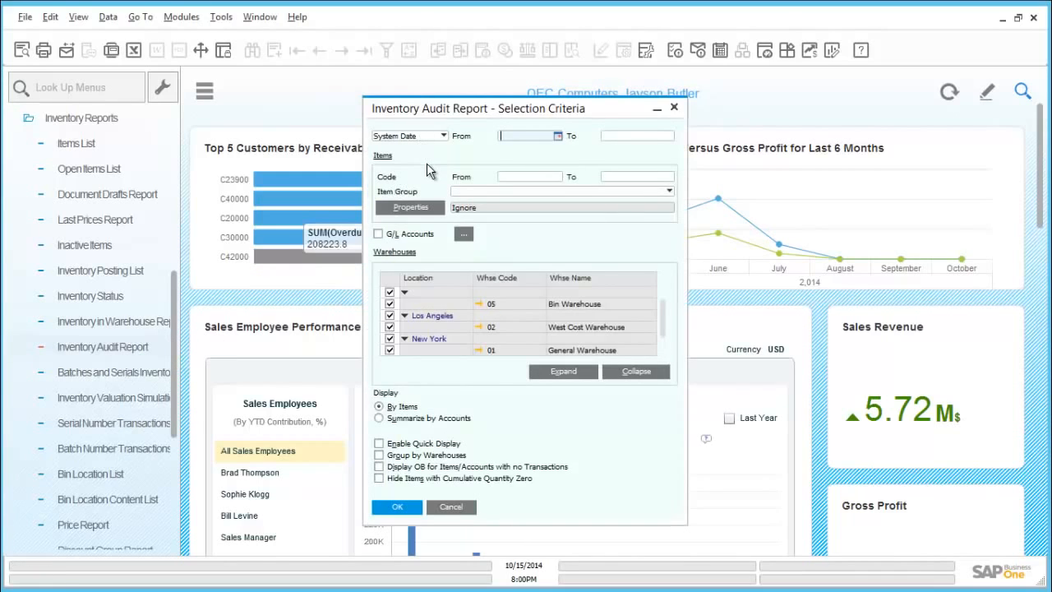
left_click(557, 138)
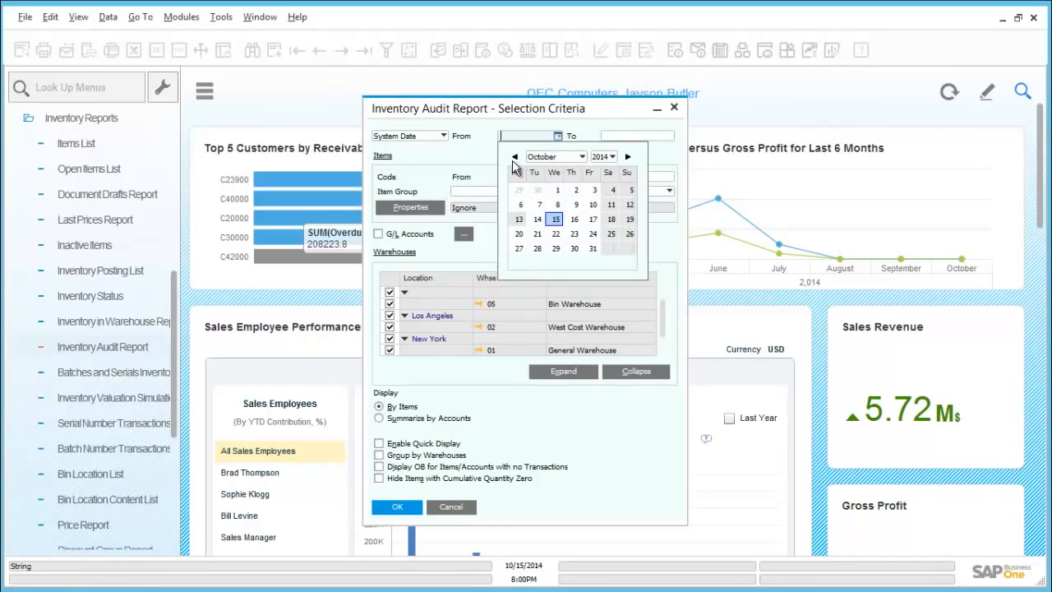
left_click(556, 160)
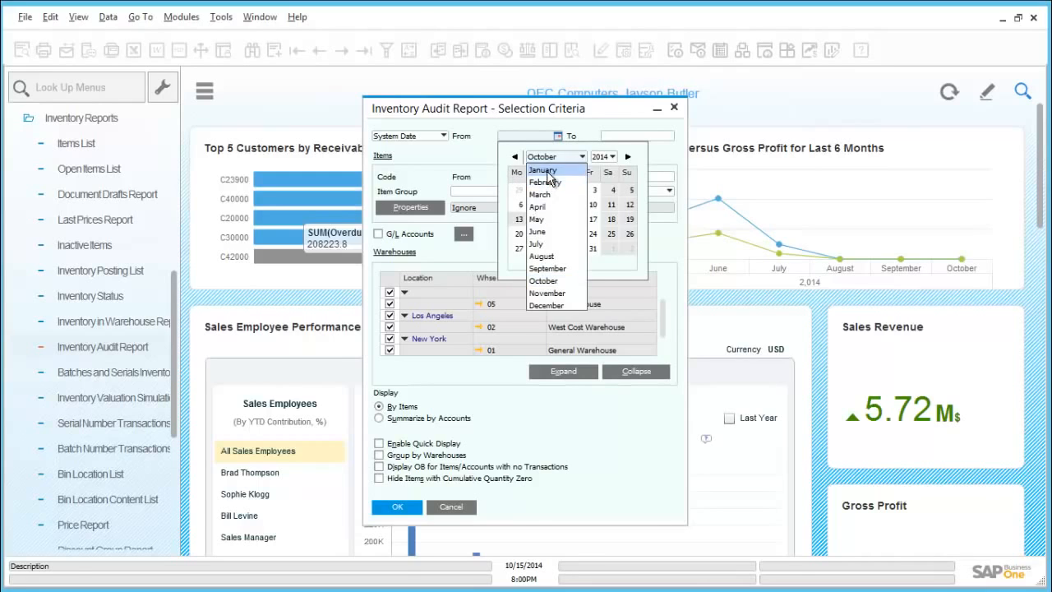
left_click(554, 170)
left_click(556, 190)
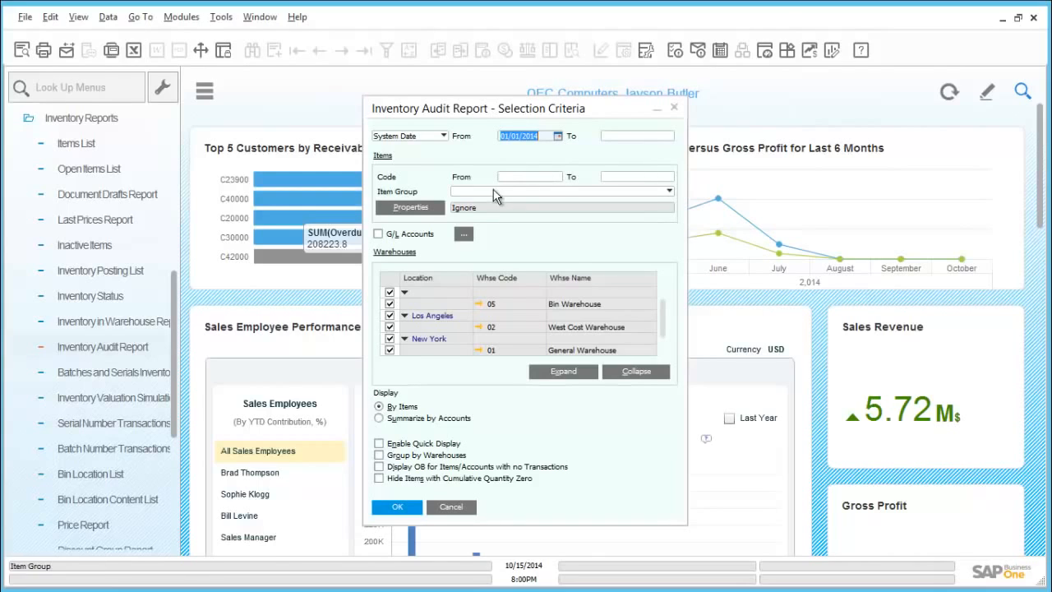
- Group the Inventory Audit Report by warehouses and run it for all items and warehouses, continuing despite the long processing time
left_click(379, 456)
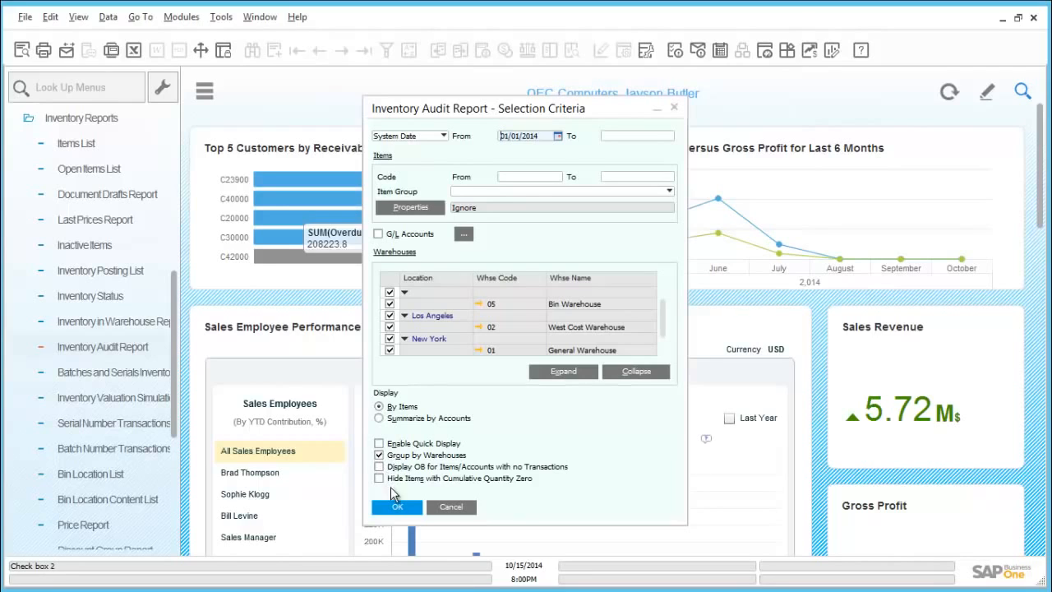
left_click(394, 506)
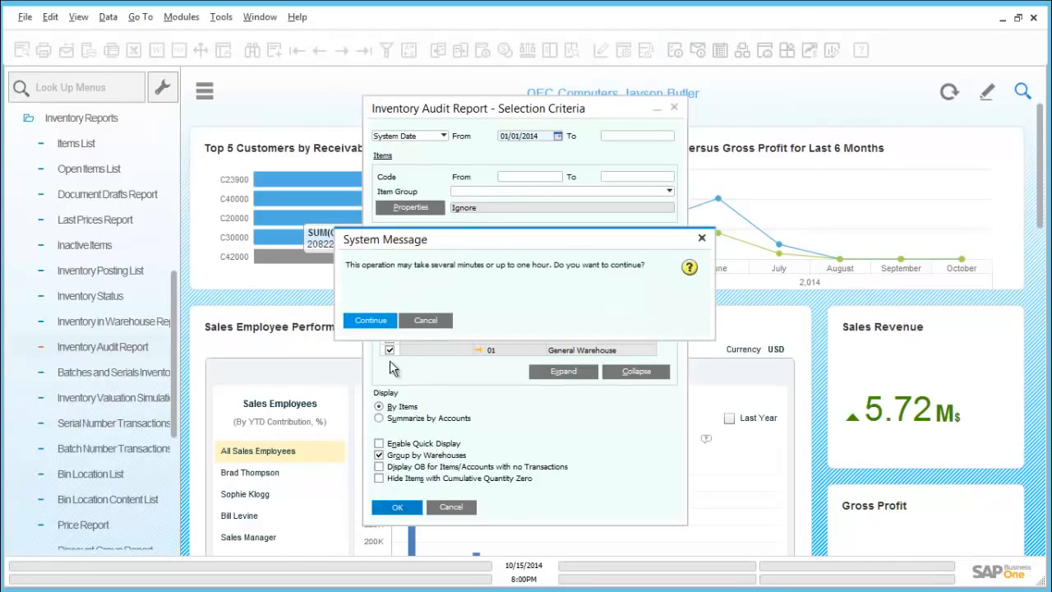
left_click(380, 323)
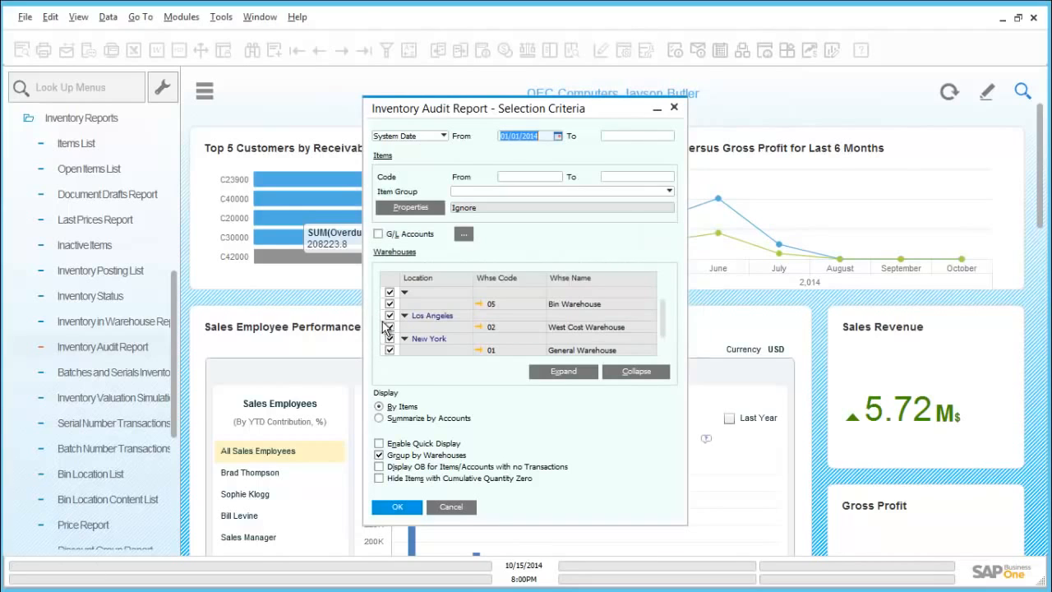
left_click(390, 327)
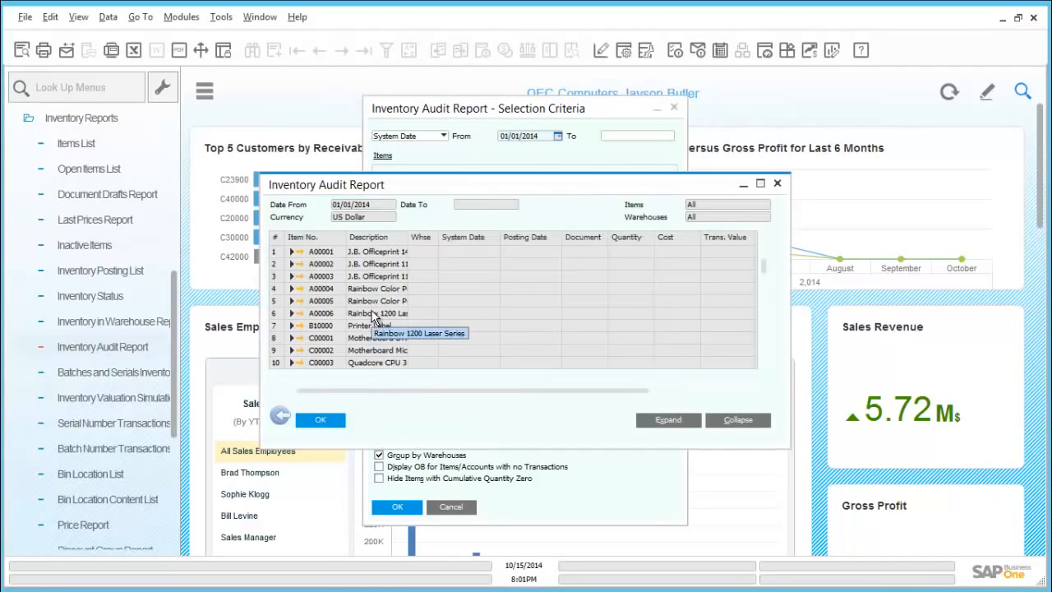
- Examine the transactions of item A00001 in warehouse 01 in an enlarged audit report window, and close the report
left_click(292, 252)
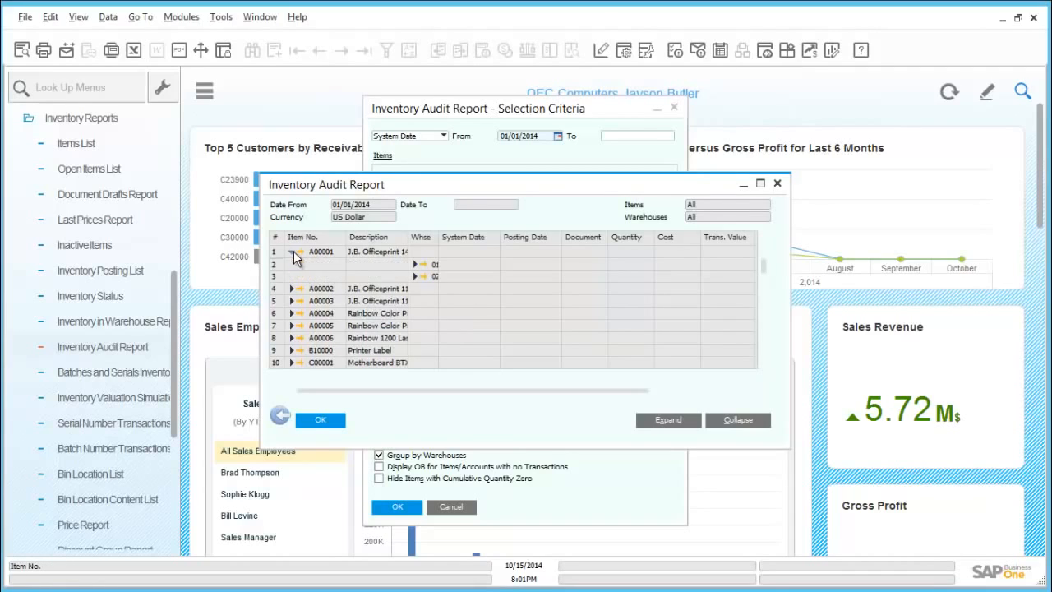
left_click(416, 264)
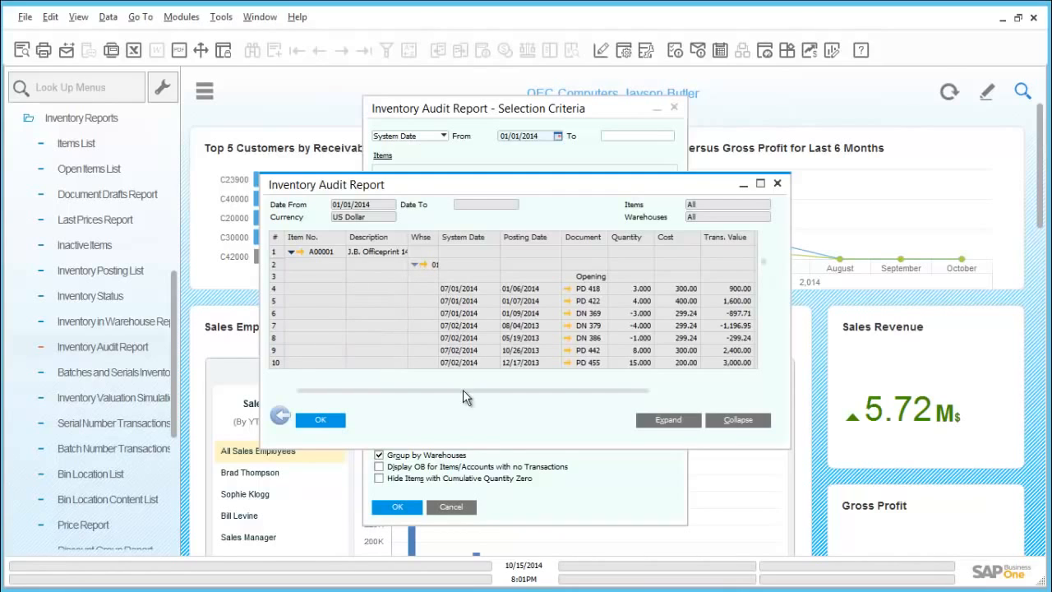
left_click_drag(472, 451, 471, 545)
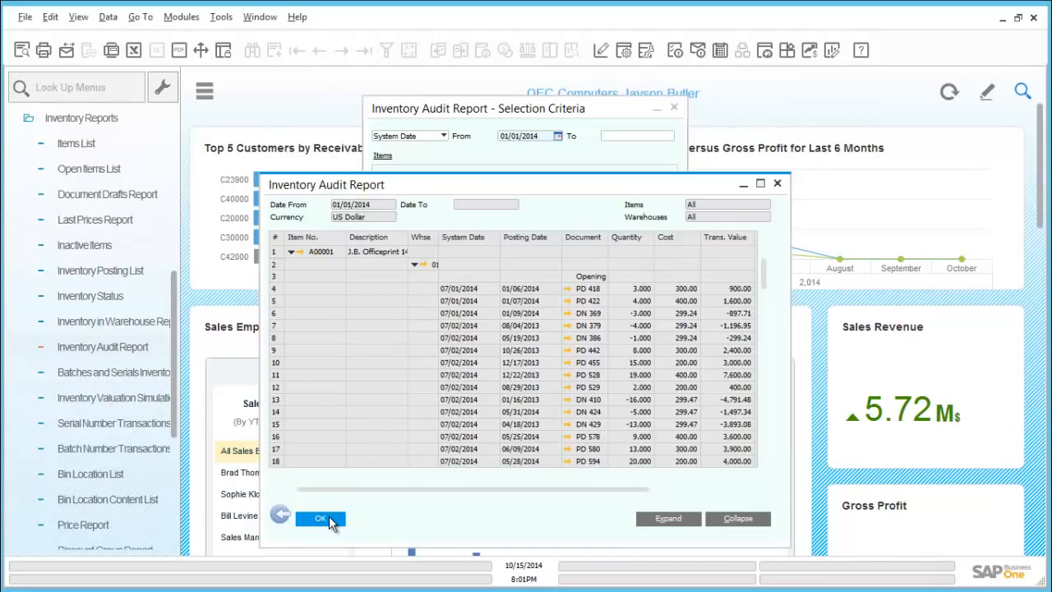
left_click(329, 518)
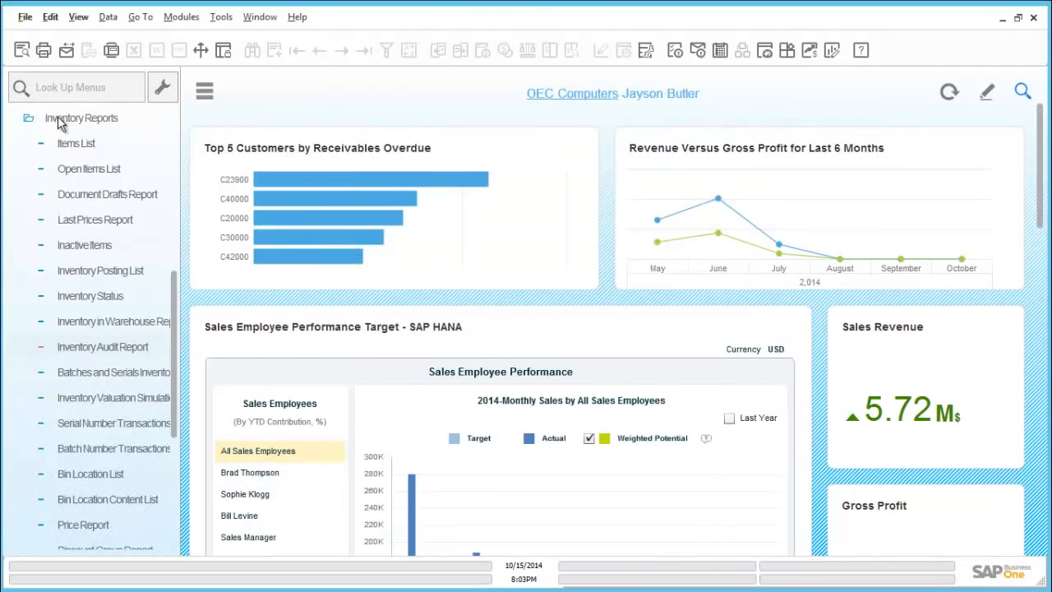
- Start a new Inventory Transfer from warehouse 01 and choose 02, West Cost Warehouse, as the destination
left_click(58, 120)
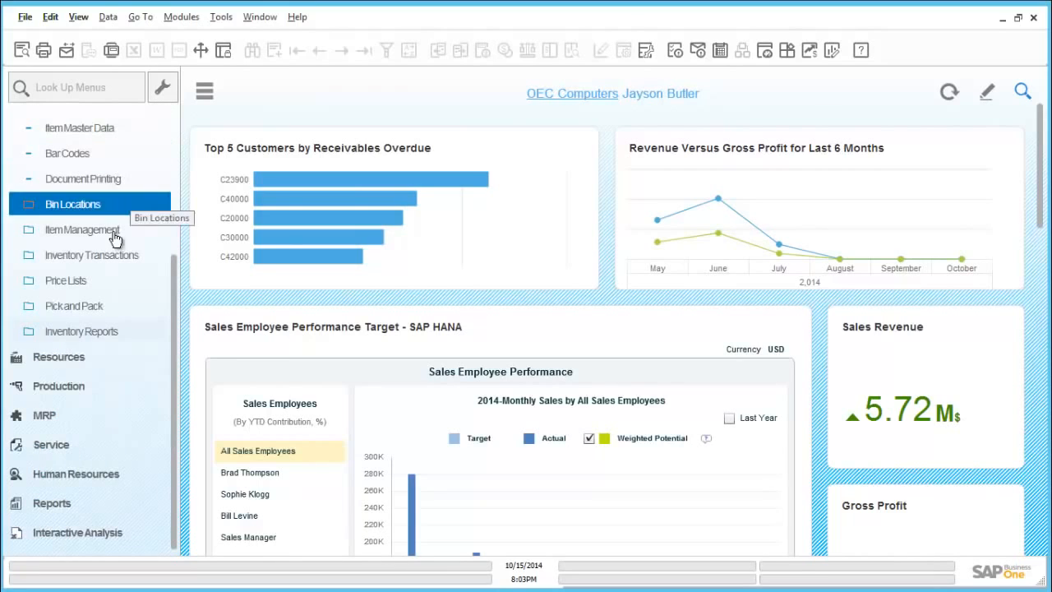
left_click(104, 262)
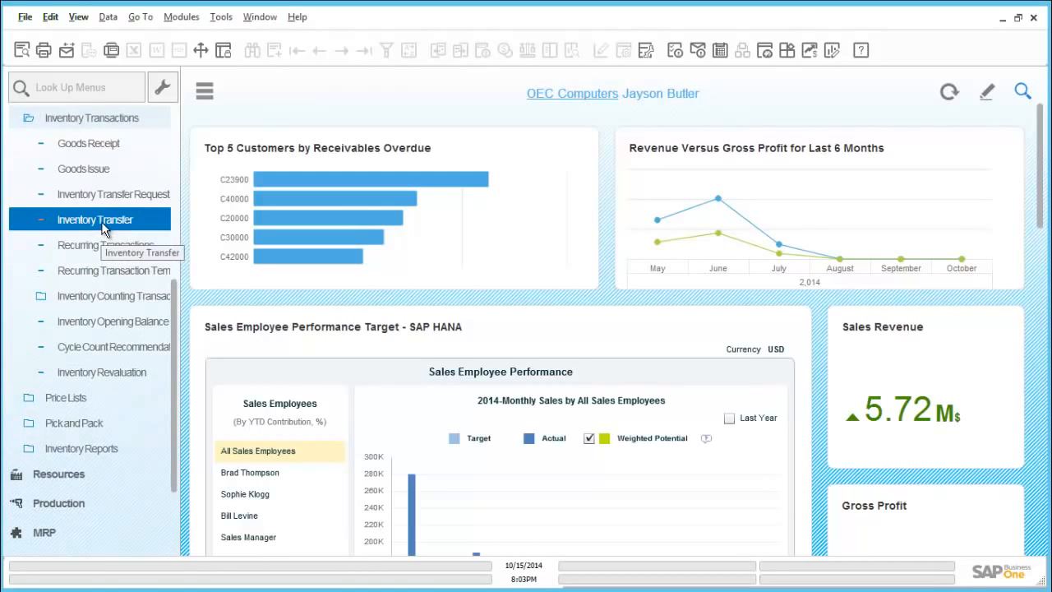
left_click(97, 221)
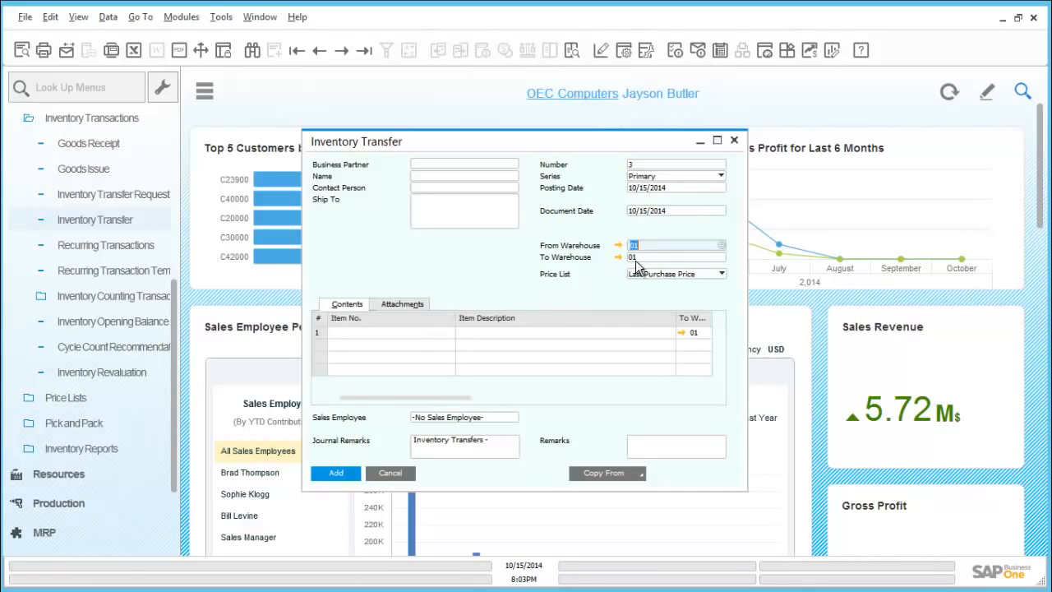
left_click(641, 257)
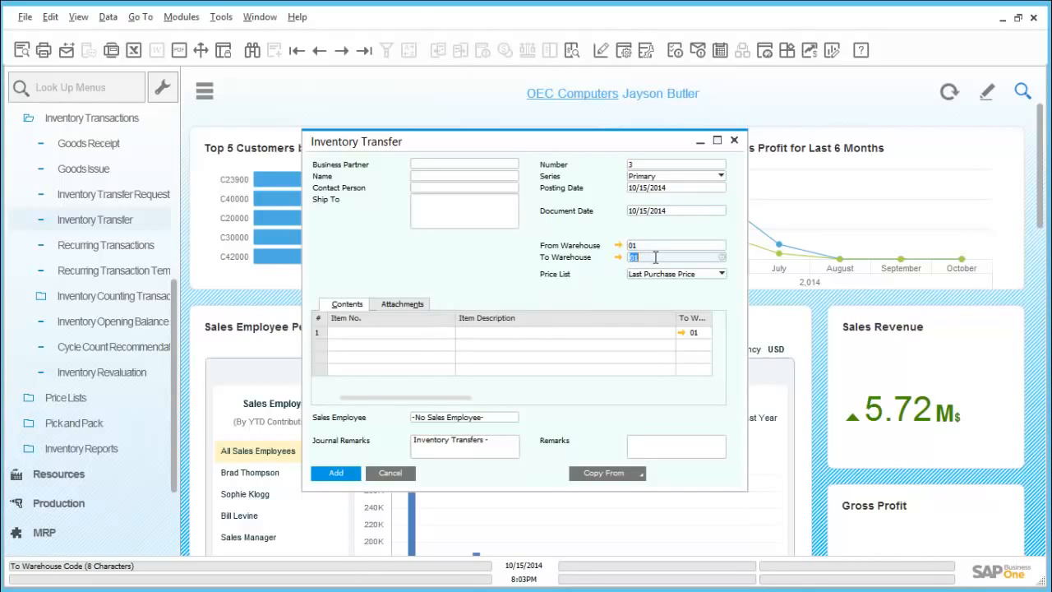
key("BackSpace")
key("Tab")
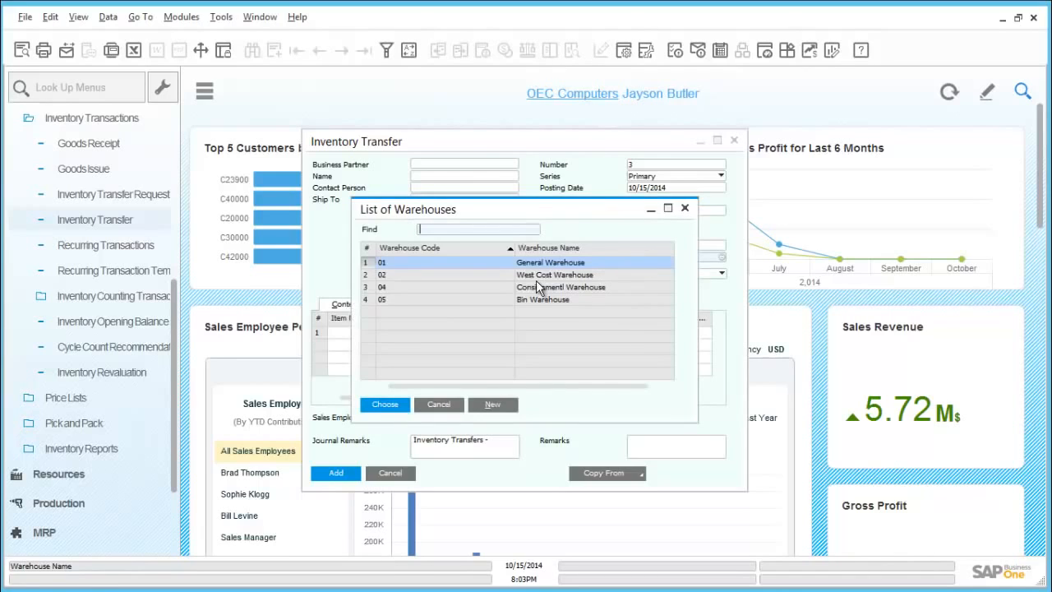
double_click(532, 280)
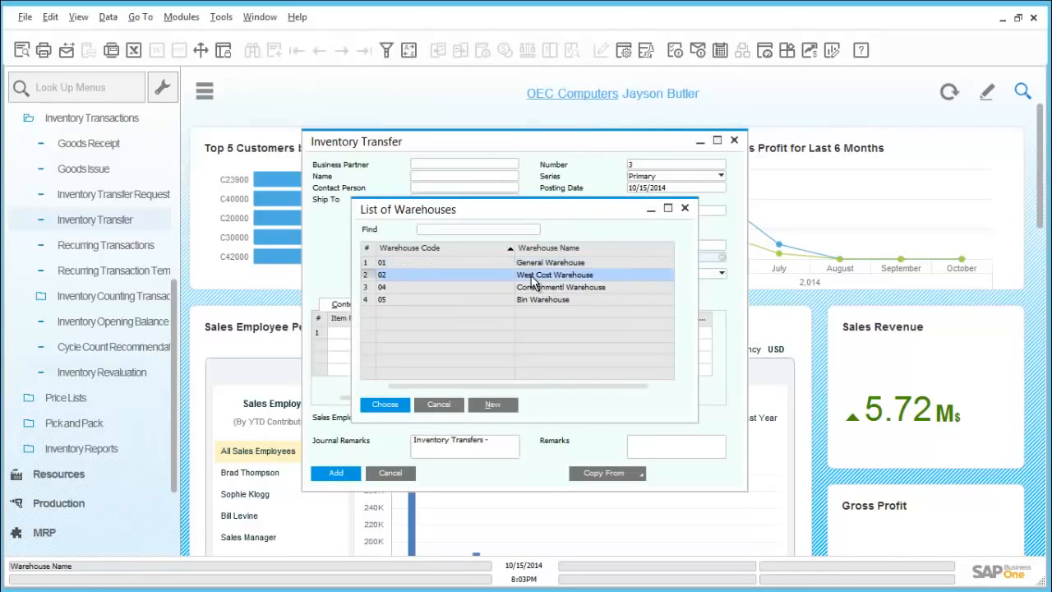
- Enter item A00006 in the first row of the inventory transfer and check the row's remaining columns
left_click(408, 333)
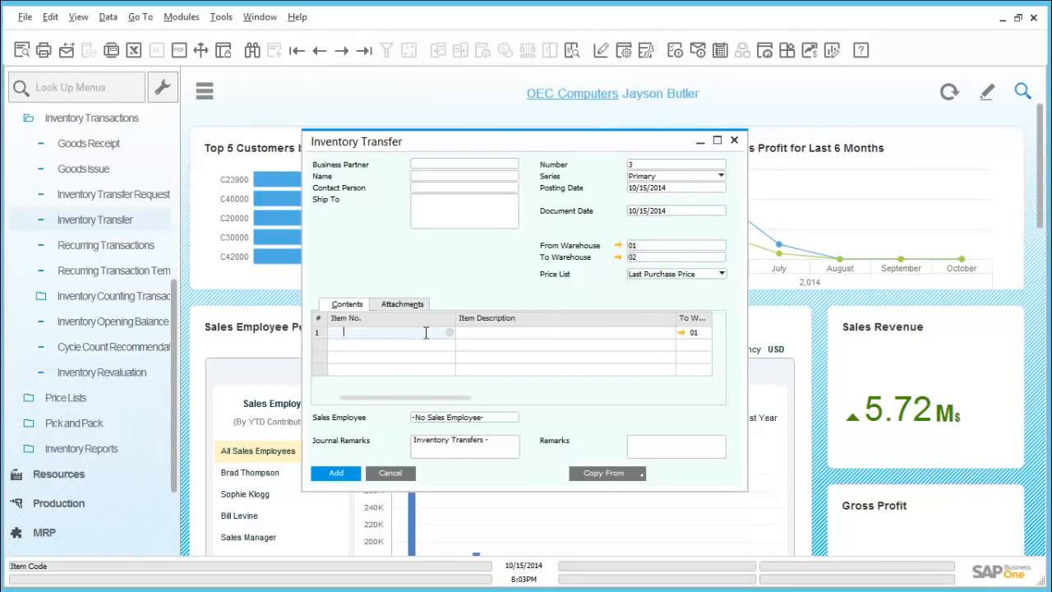
type("a00006")
key("Tab")
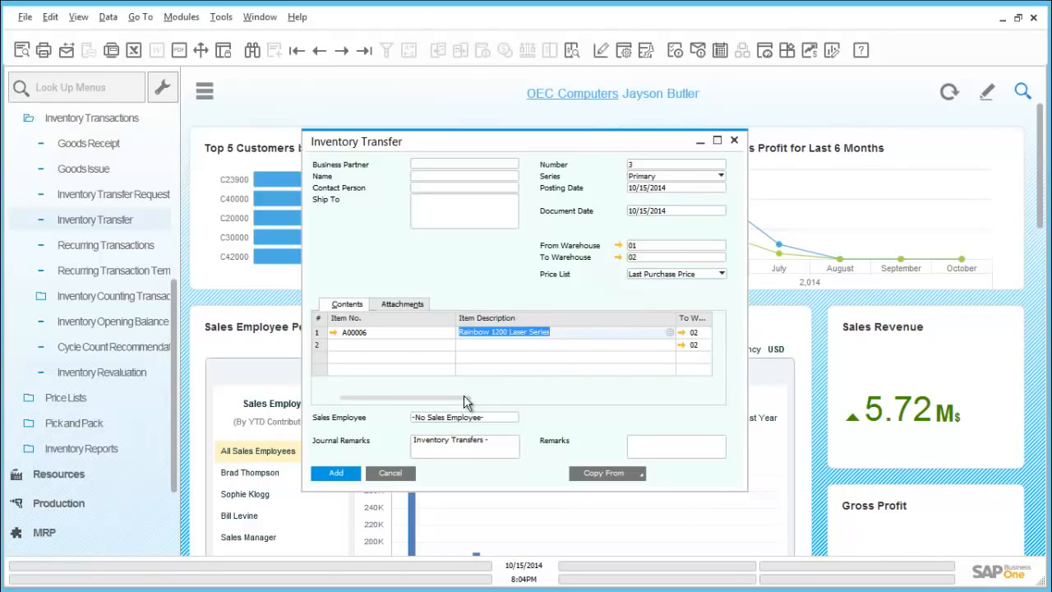
left_click_drag(495, 405, 381, 405)
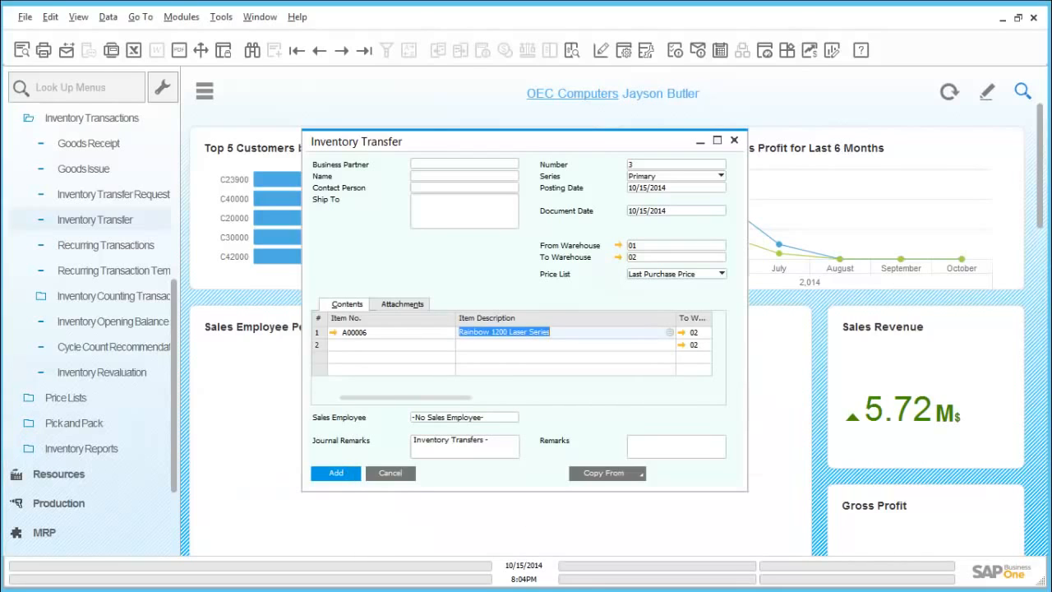
- Assign serial number A6-000285 to the transferred A00006 unit and add the inventory transfer permanently
left_click(344, 473)
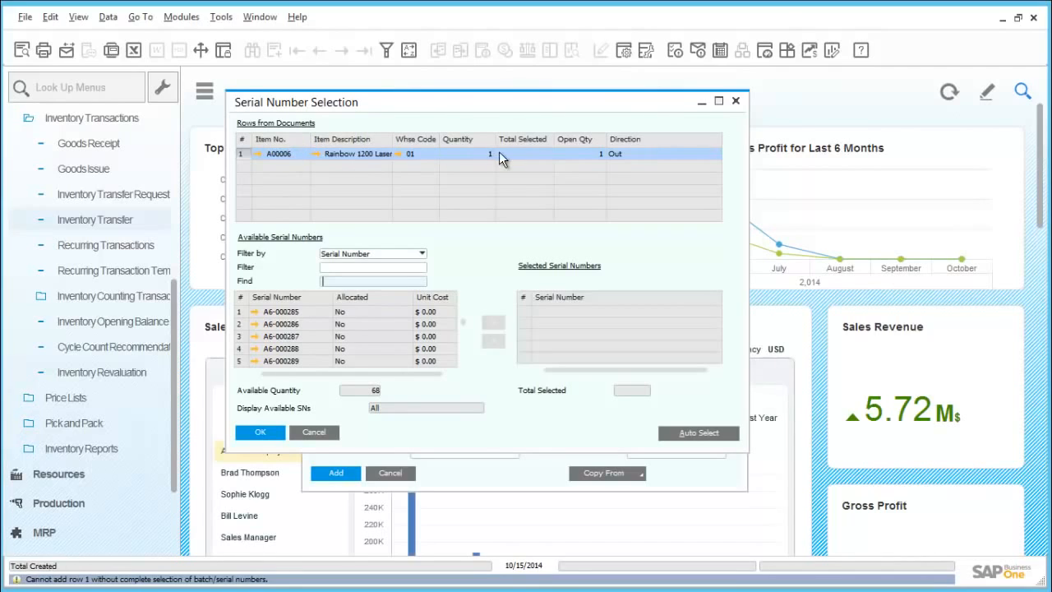
left_click(293, 314)
left_click(495, 322)
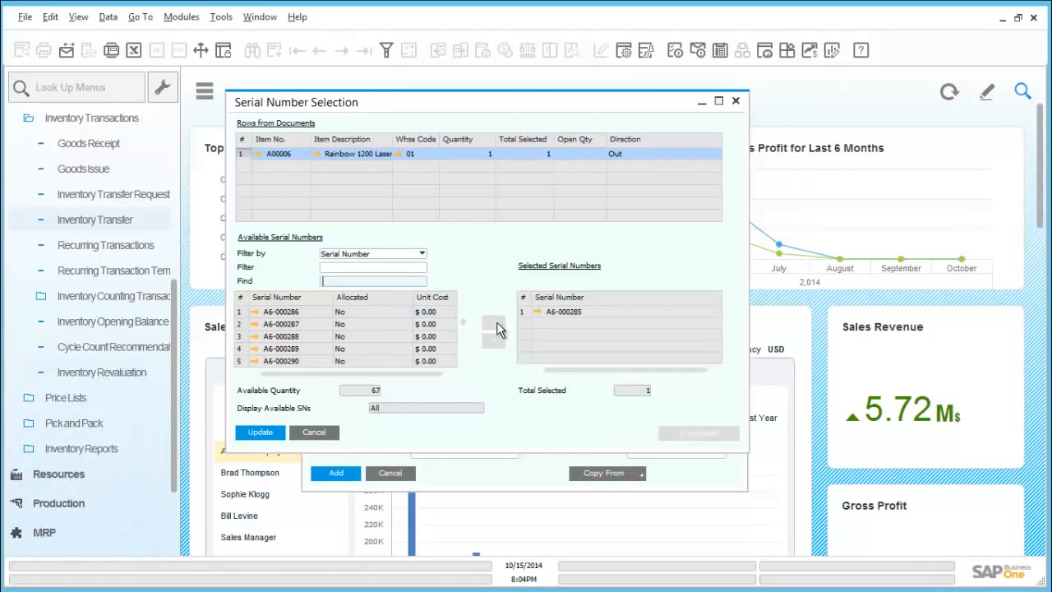
left_click(277, 433)
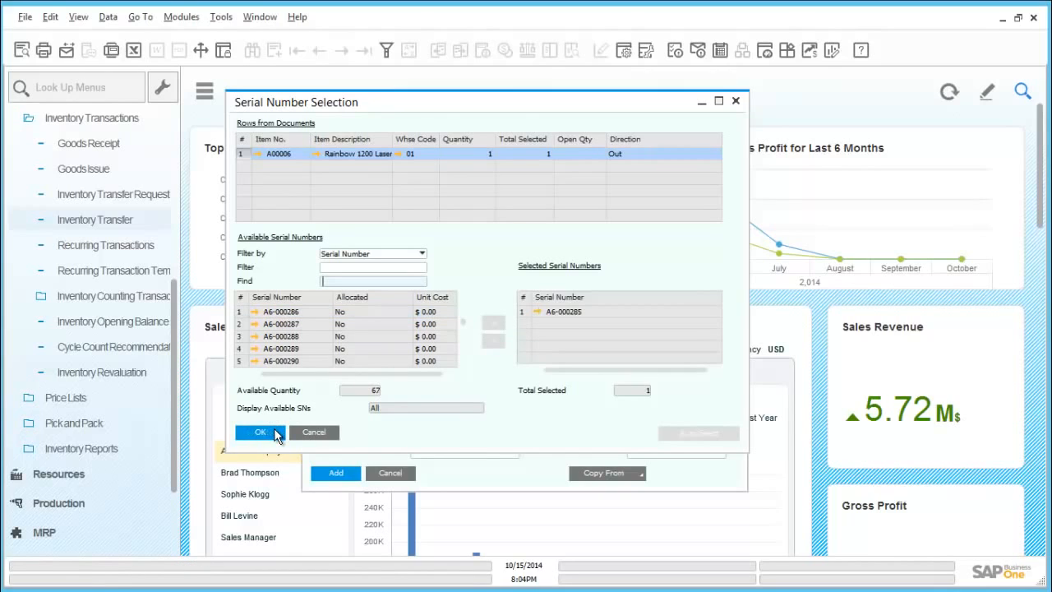
left_click(277, 433)
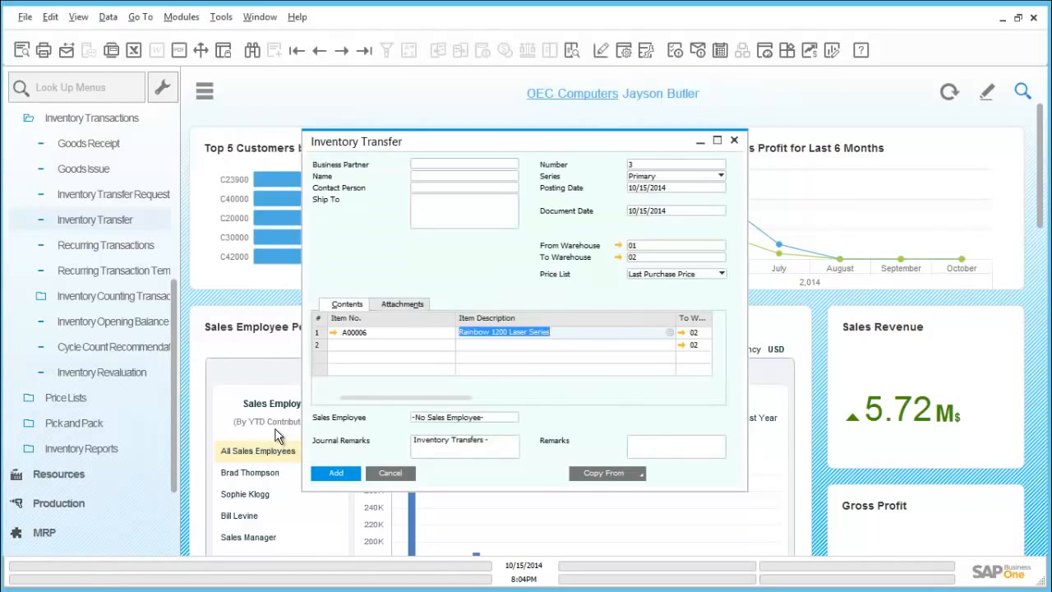
left_click(347, 480)
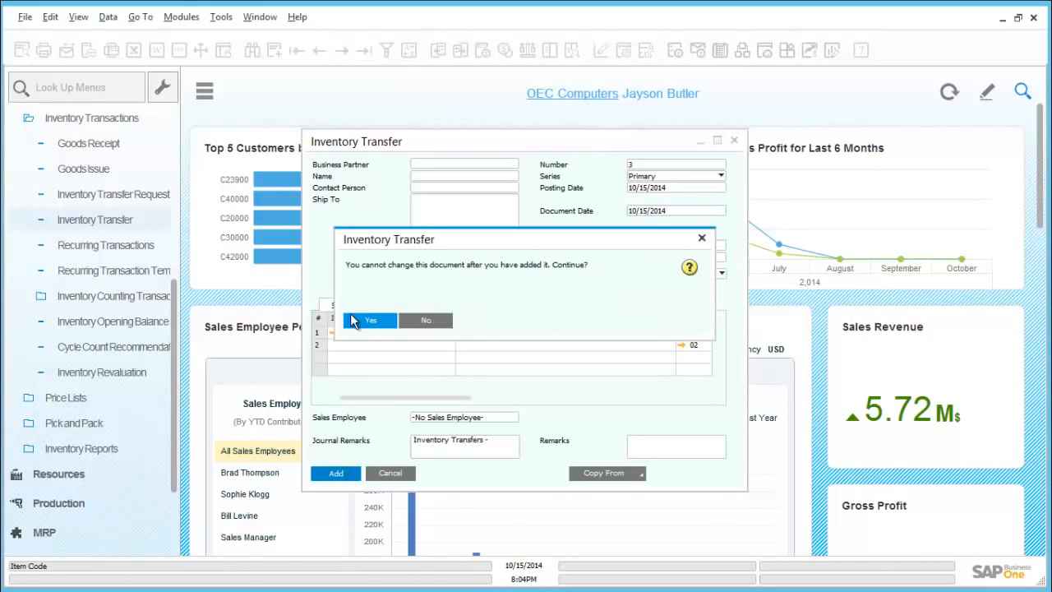
left_click(364, 320)
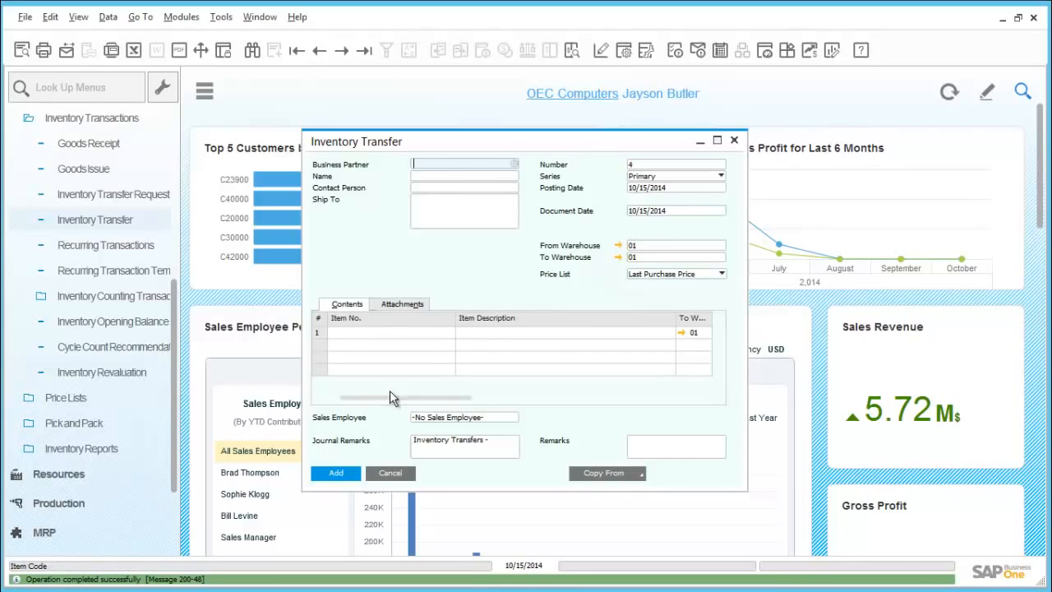
- Close the blank inventory transfer and open the Price Lists overview from the inventory functions
left_click(391, 474)
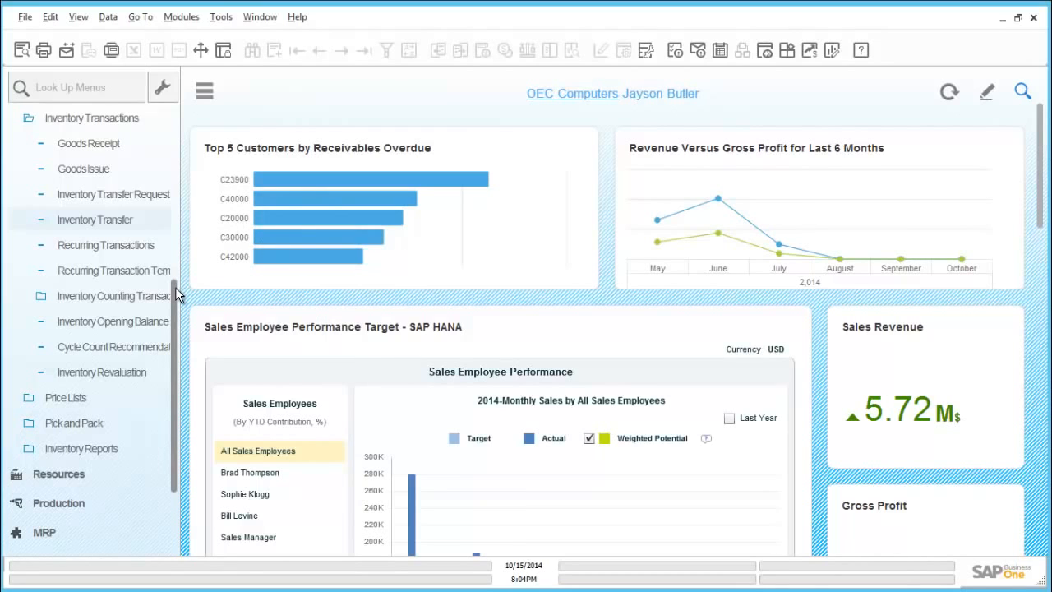
scroll(173, 277, "up", 2)
scroll(178, 234, "up", 5)
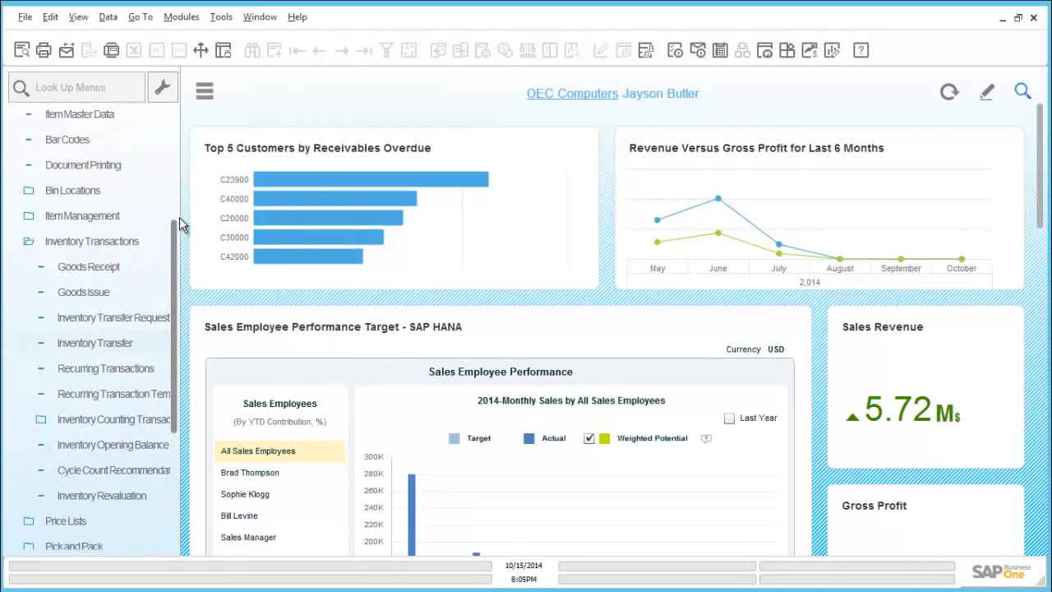
left_click(141, 265)
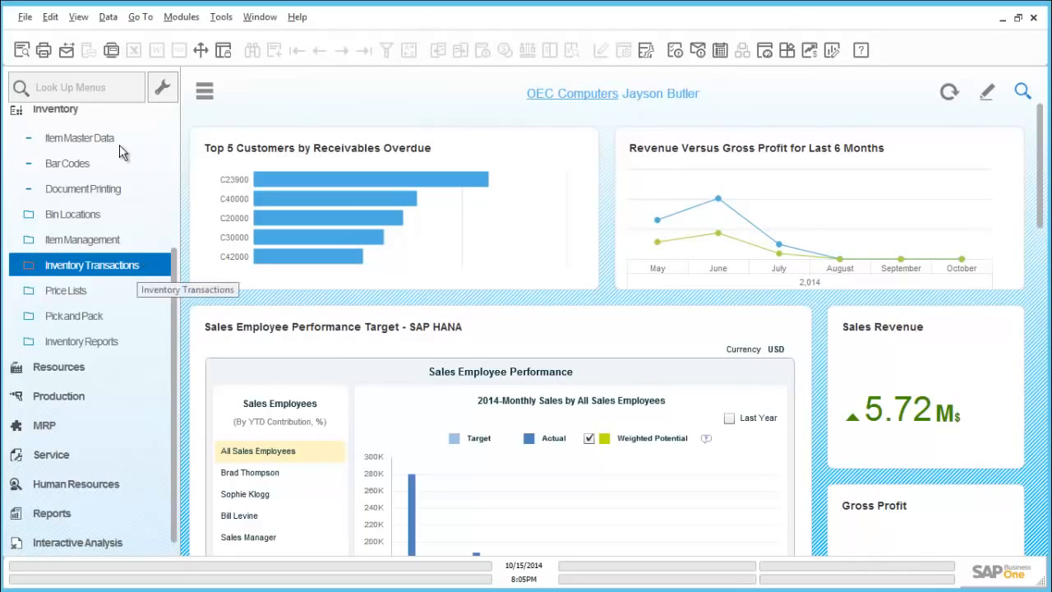
left_click(113, 120)
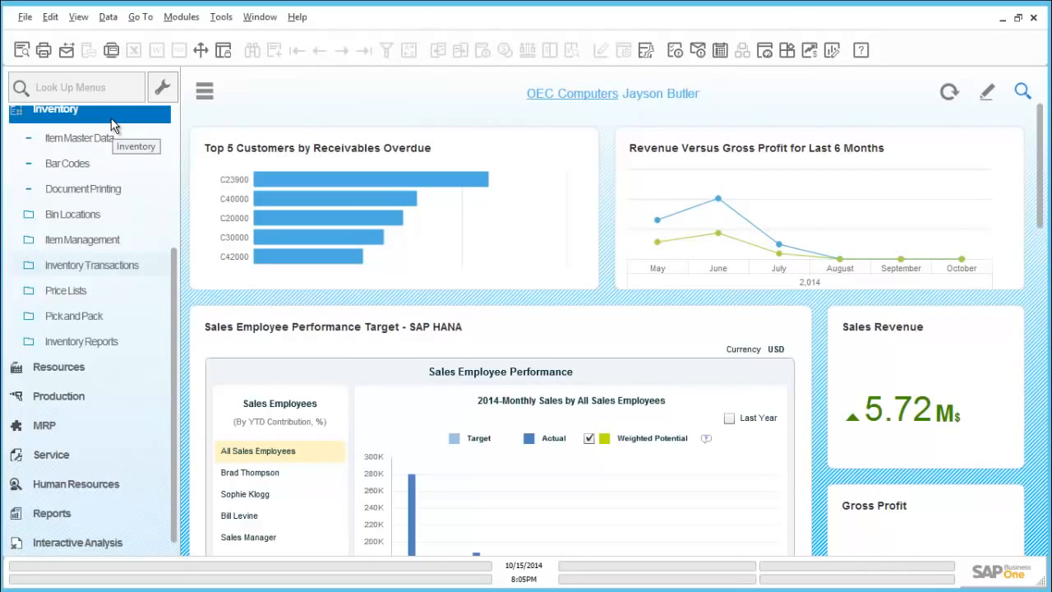
left_click(103, 294)
scroll(98, 290, "down", 3)
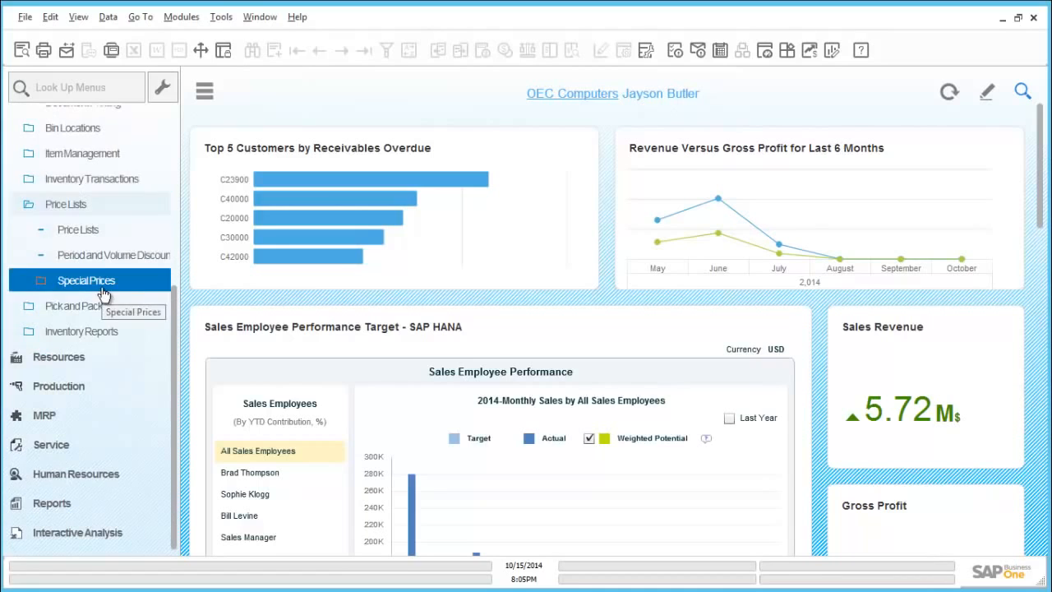
left_click(102, 240)
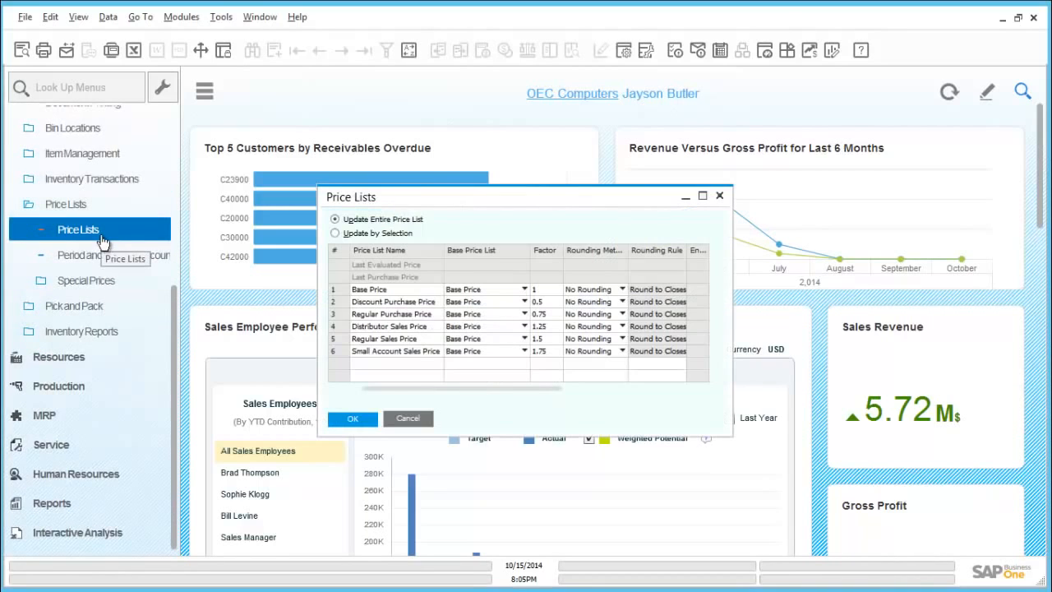
- Open the Regular Sales Price list and check the unit prices of items A00001 and A00004
double_click(338, 340)
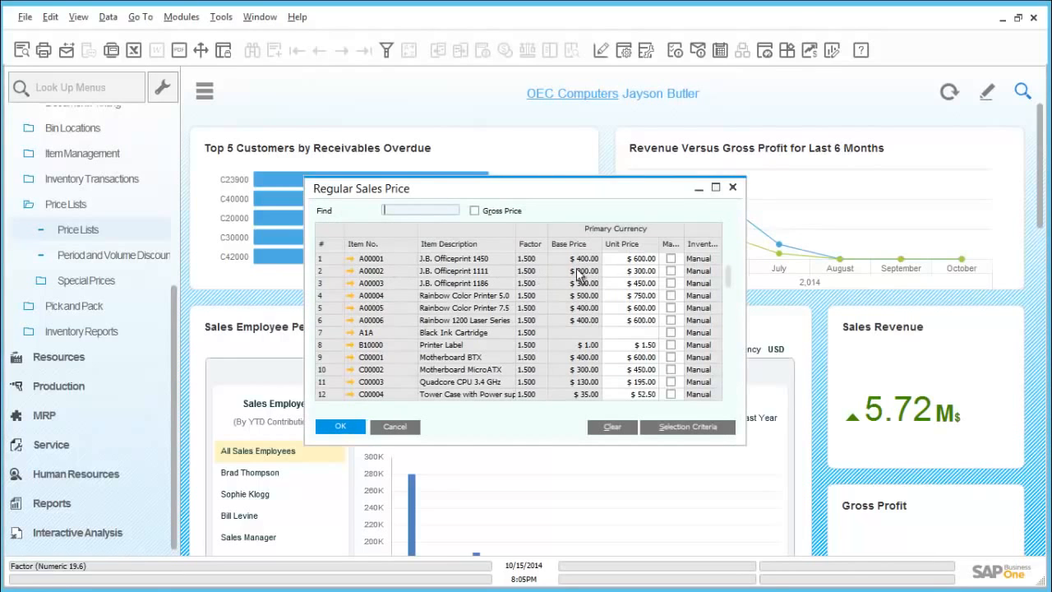
left_click(623, 260)
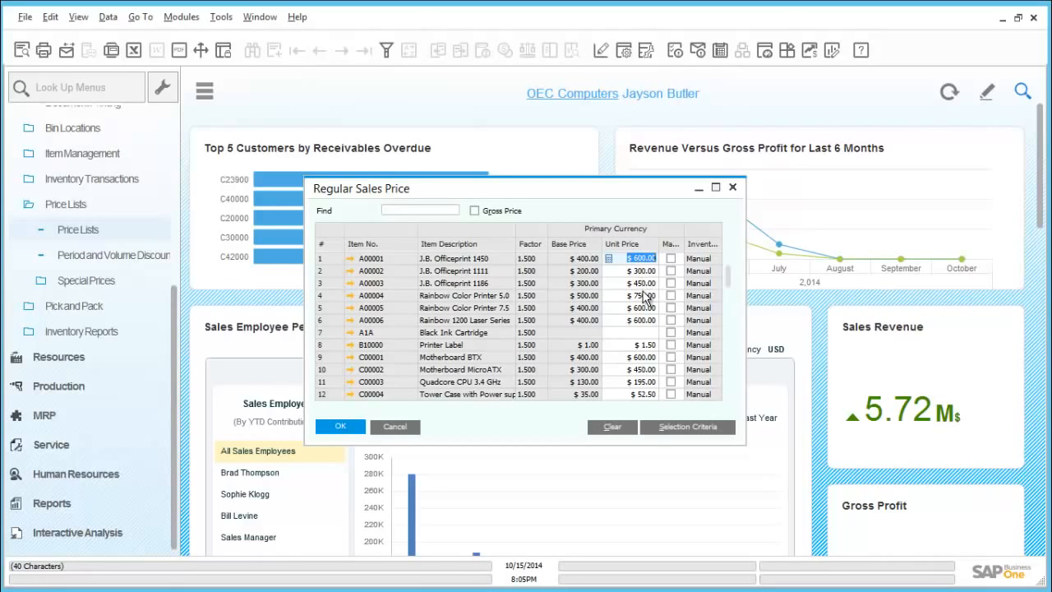
left_click(645, 295)
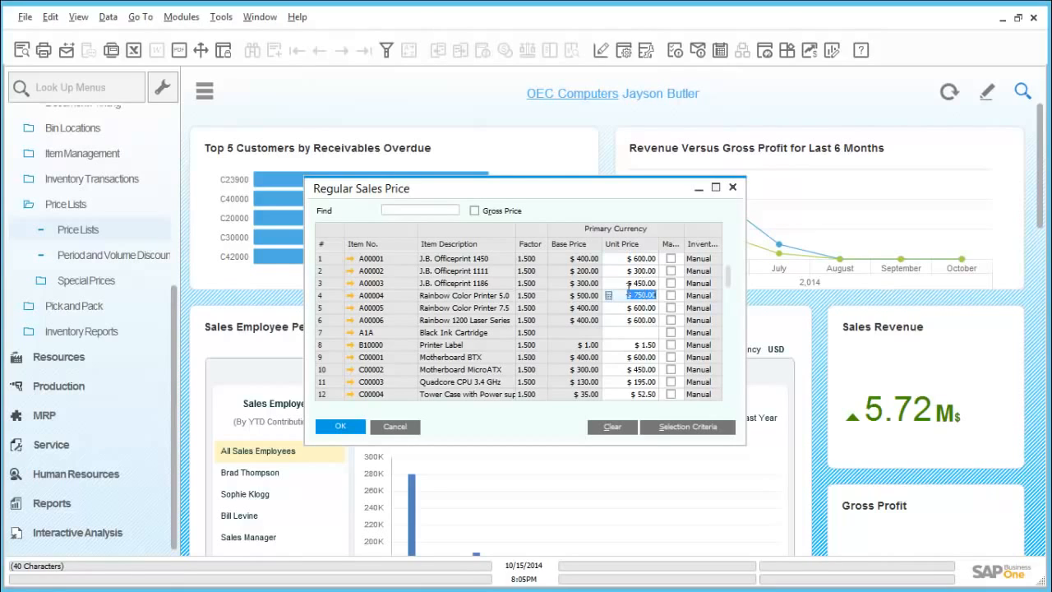
- Set the Base Price unit price of item A00001 to $390 in its master data, save it and close the record
left_click(352, 258)
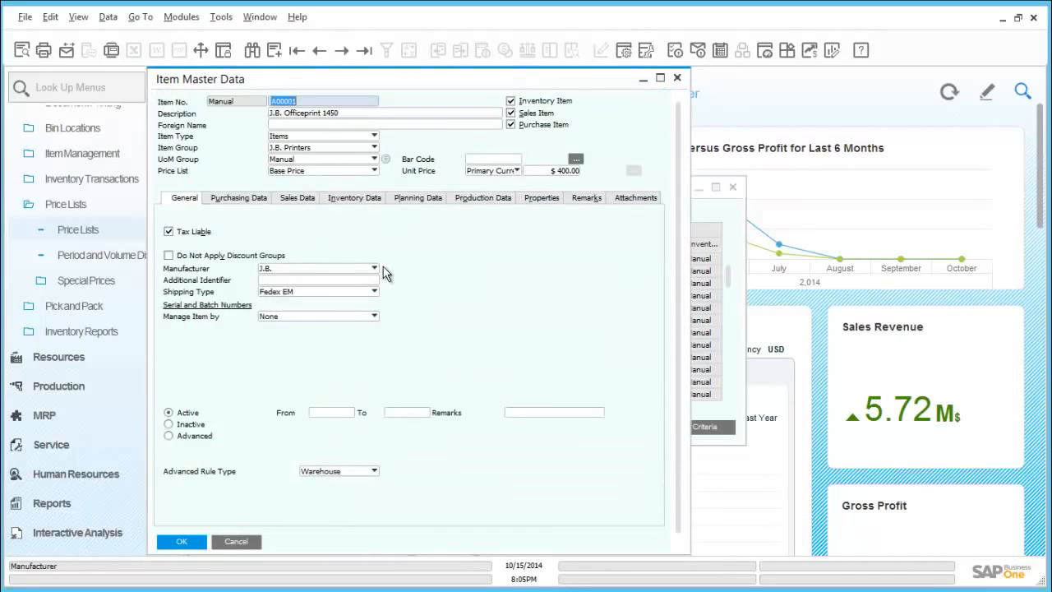
left_click(573, 173)
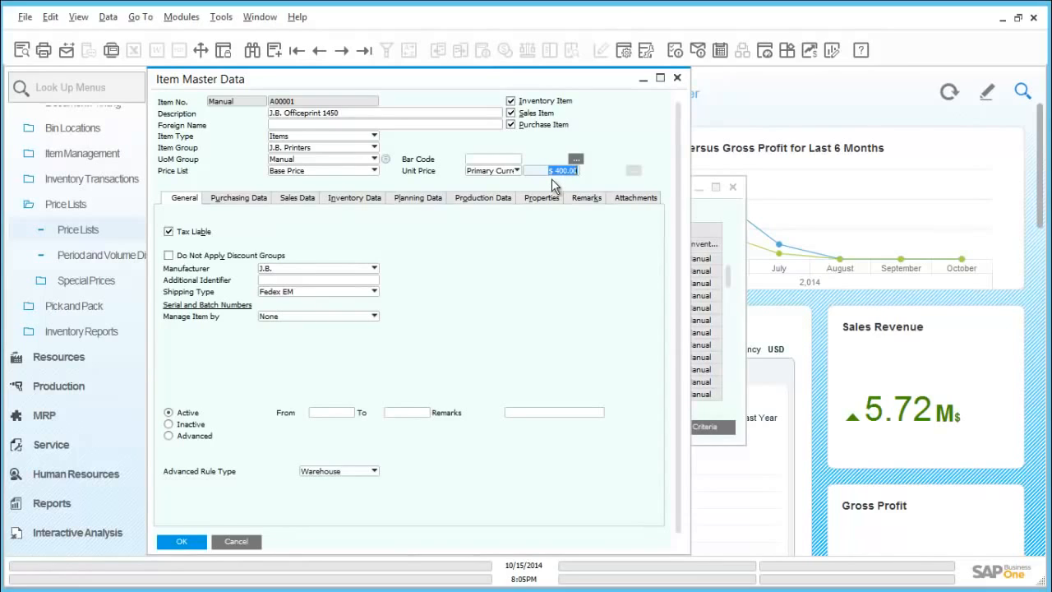
type("390")
key("Tab")
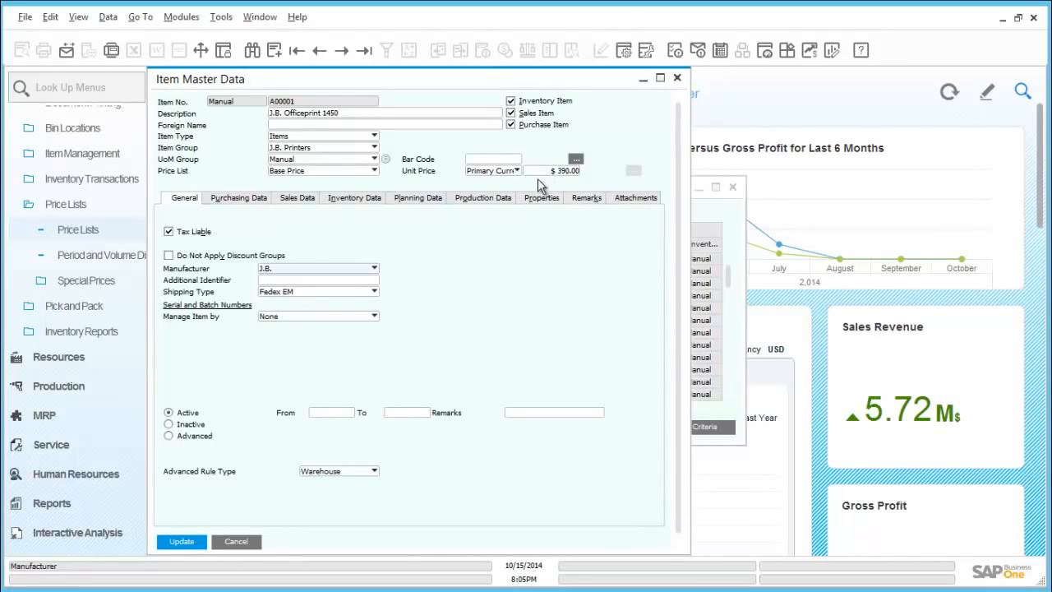
left_click(188, 547)
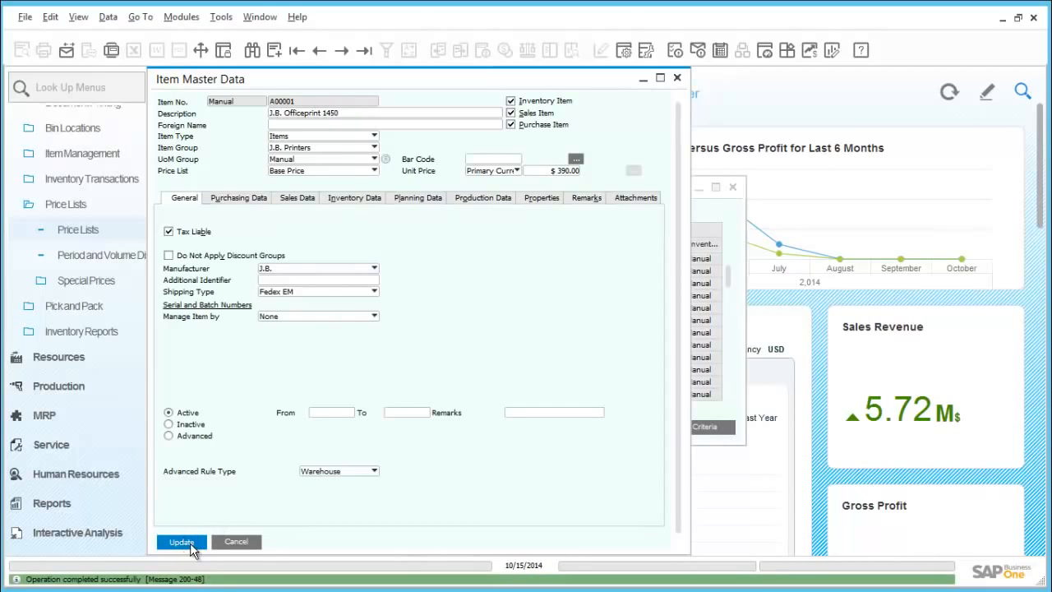
left_click(194, 543)
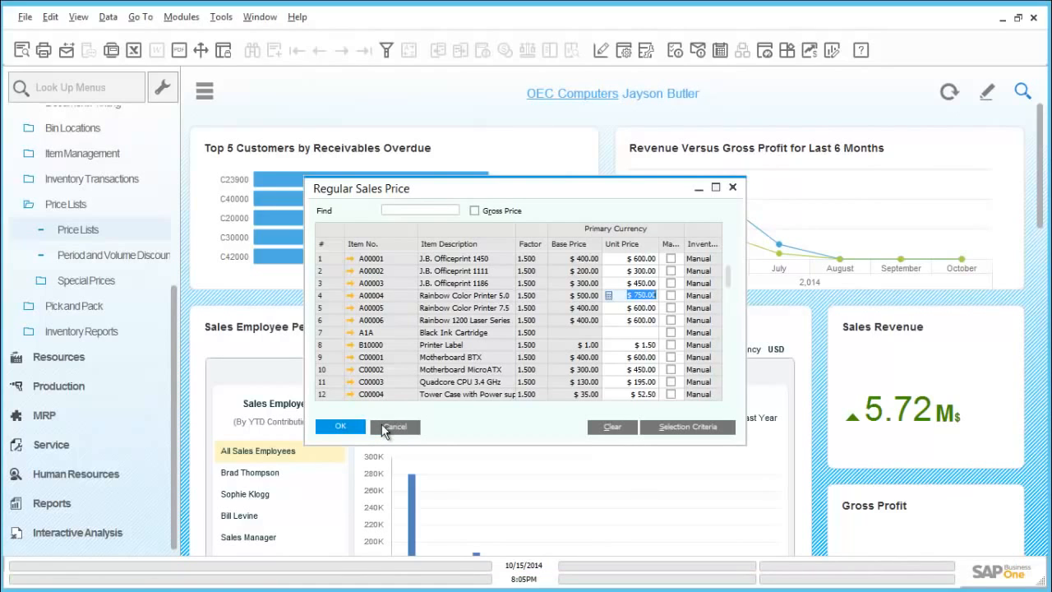
- Reopen the Regular Sales Price list to check the recalculated price of A00001, and close the price lists
left_click(385, 428)
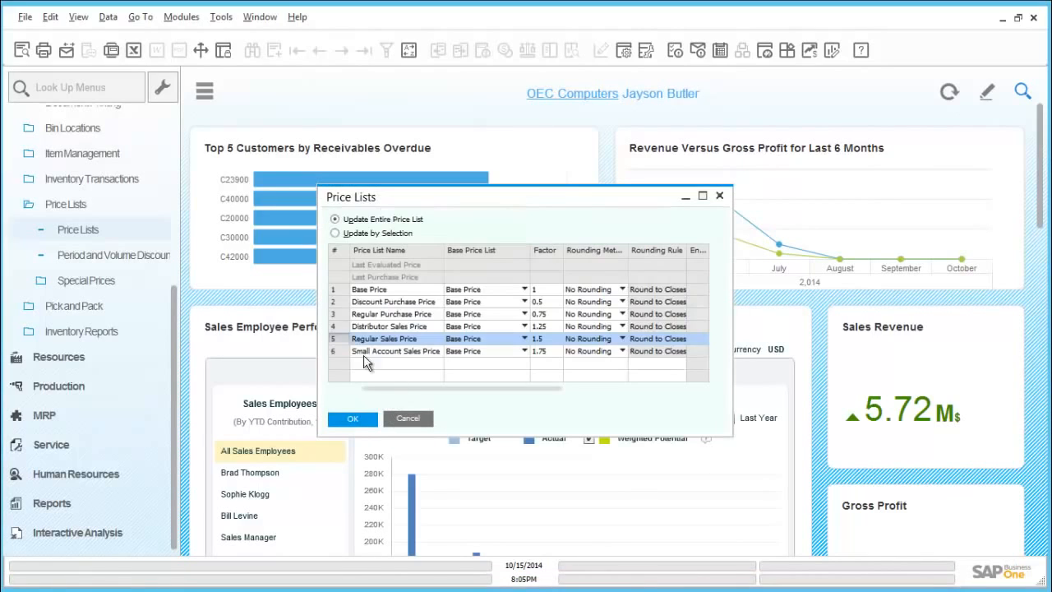
double_click(338, 340)
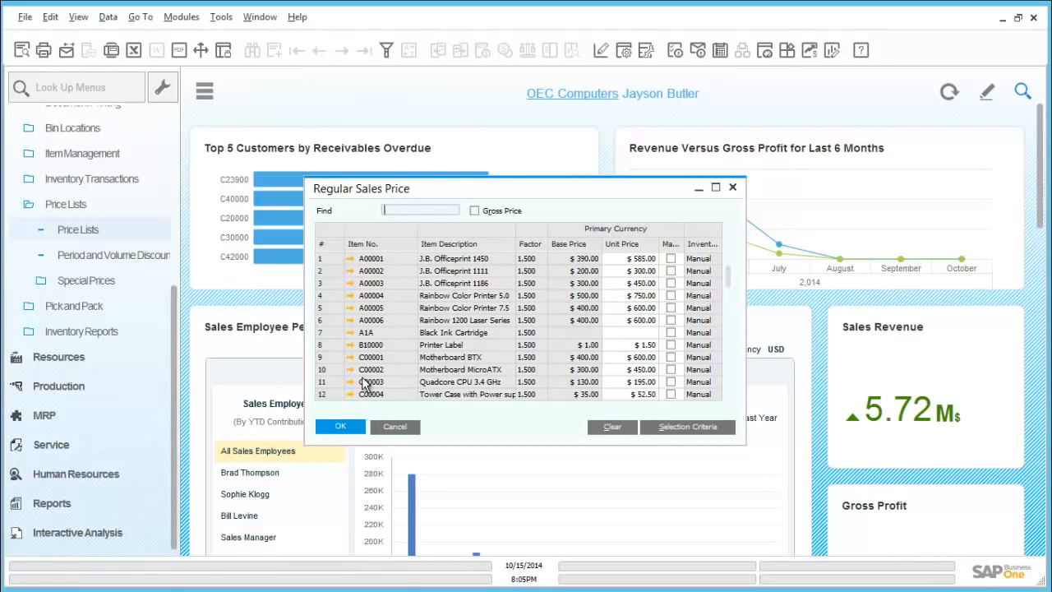
left_click(345, 426)
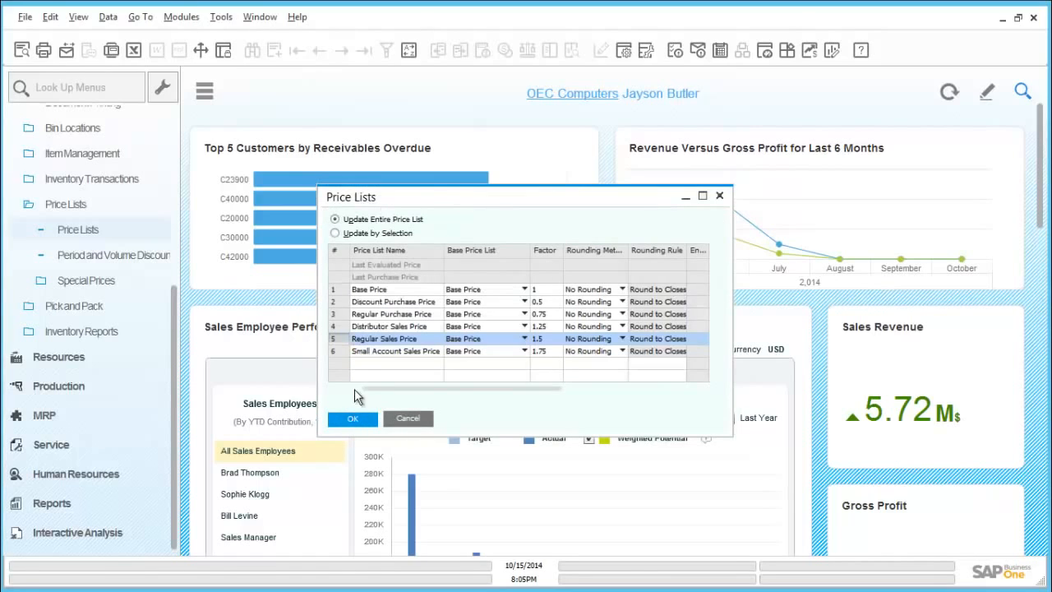
left_click(408, 419)
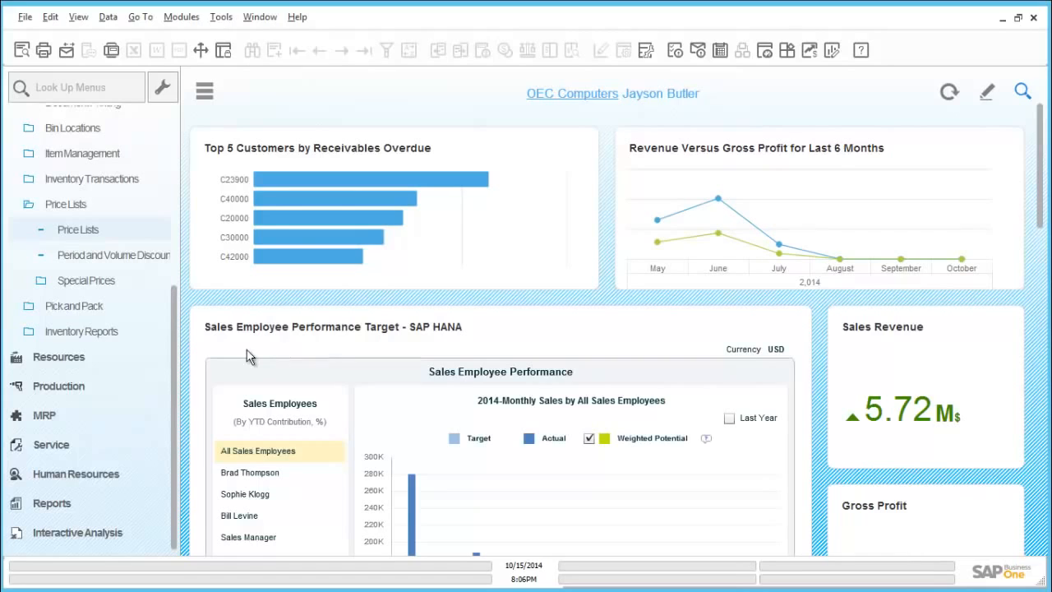
- Open Period and Volume Discounts for the Regular Sales Price list and enter item A00006 in the first row
left_click(103, 263)
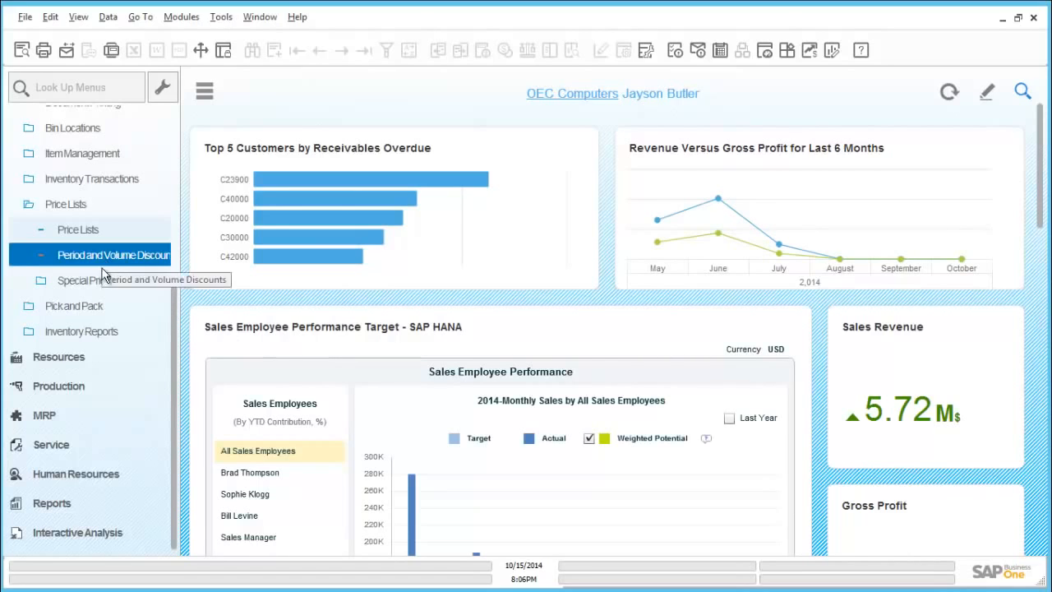
left_click(102, 279)
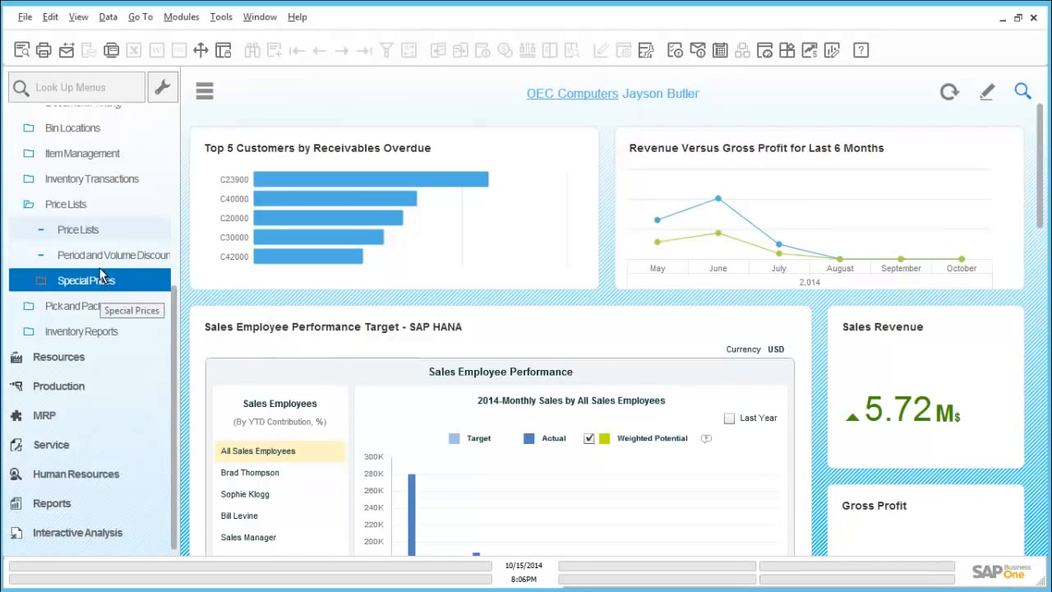
double_click(104, 260)
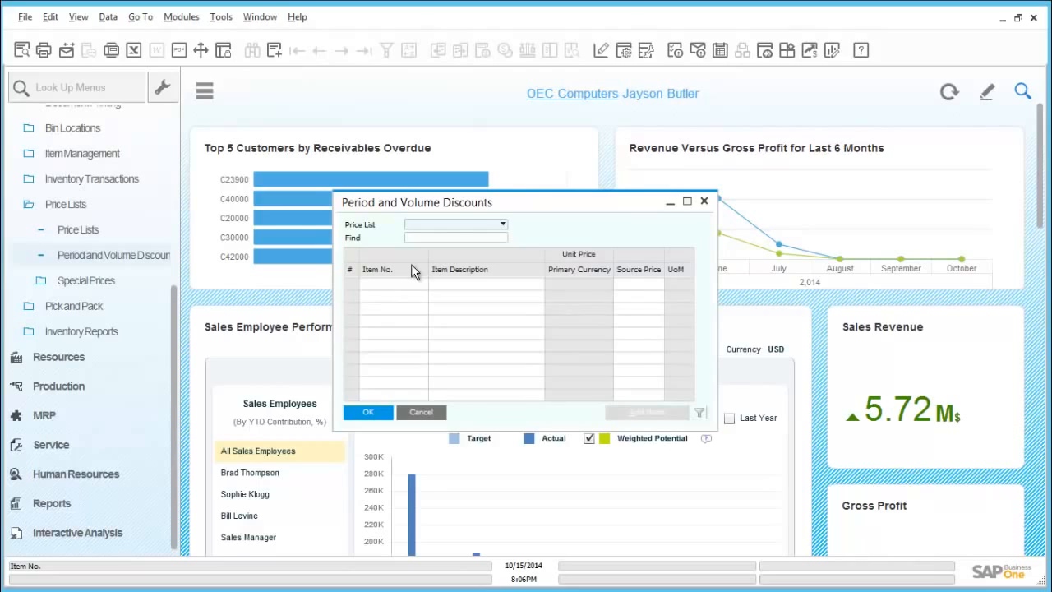
left_click(455, 227)
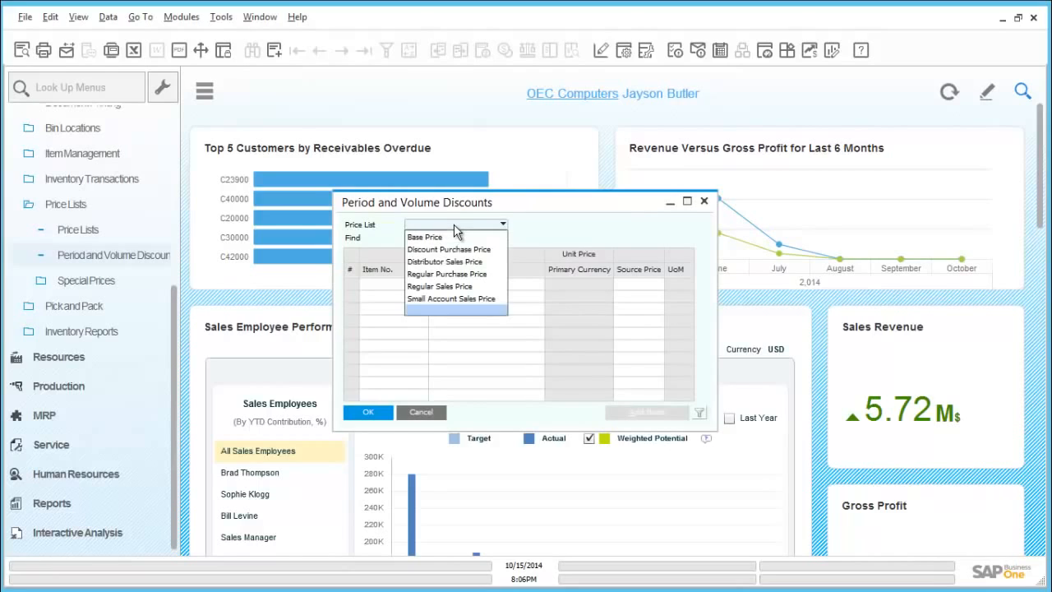
left_click(453, 288)
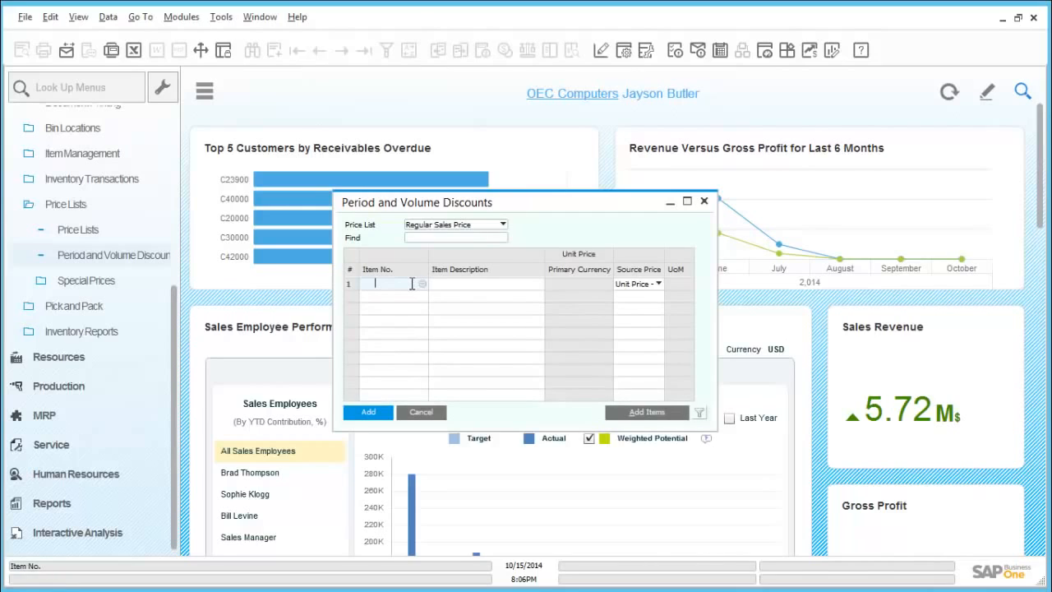
type("a0009")
type("6")
key("Tab")
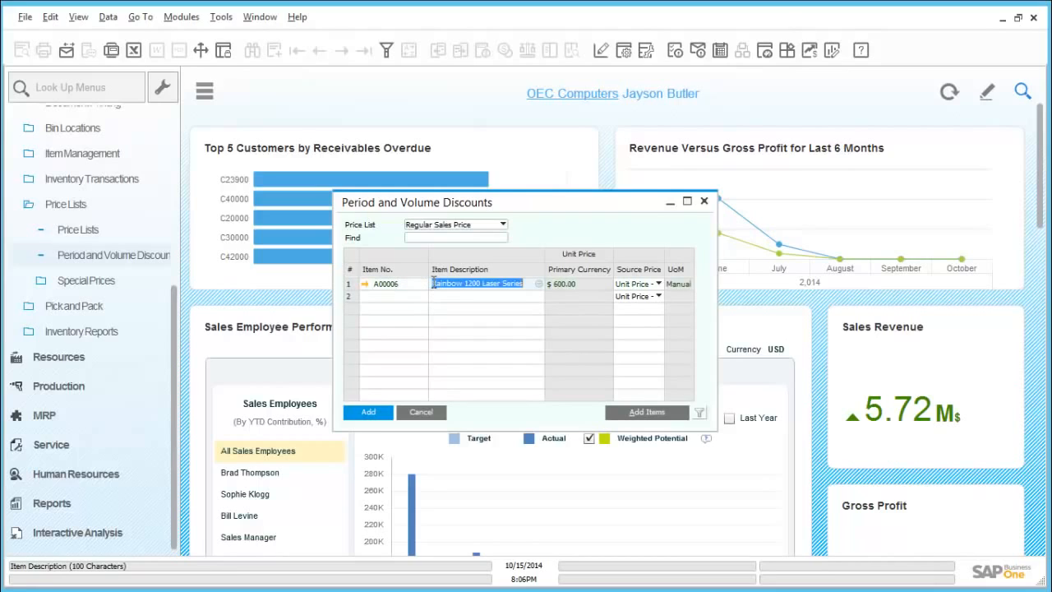
- Give A00006 a period discount of 20% on the row starting 10/15/2014, valid to 10/31/2014
double_click(350, 284)
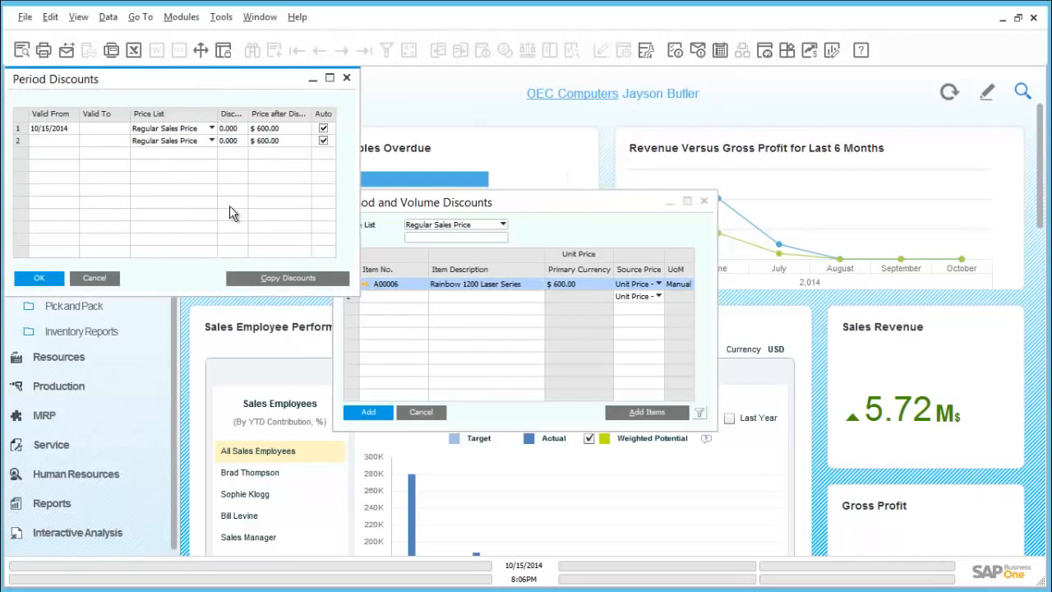
left_click(97, 129)
type("10/31/2")
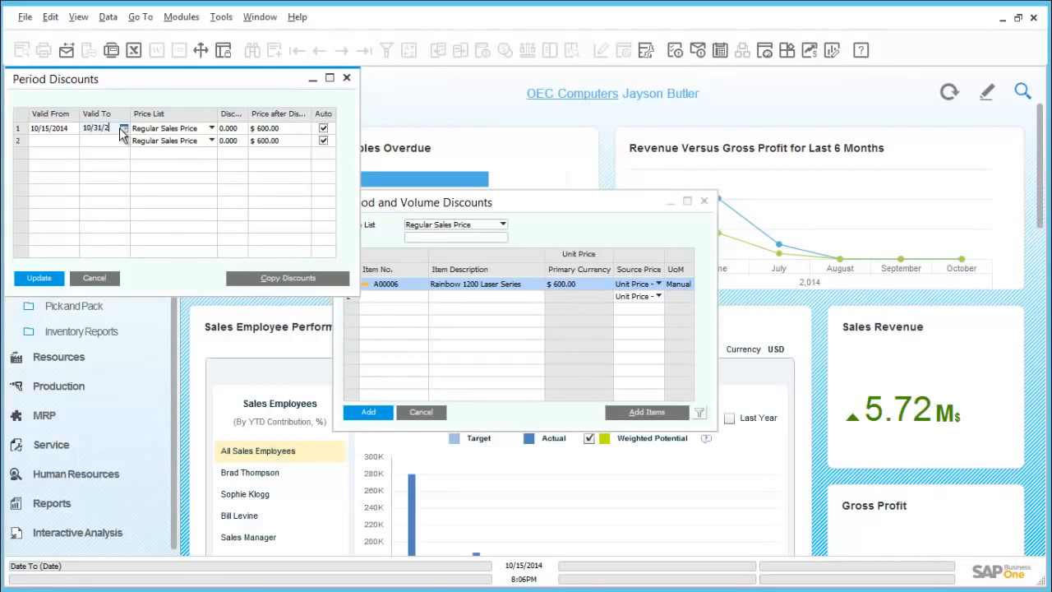
type("014")
key("Tab")
left_click(231, 129)
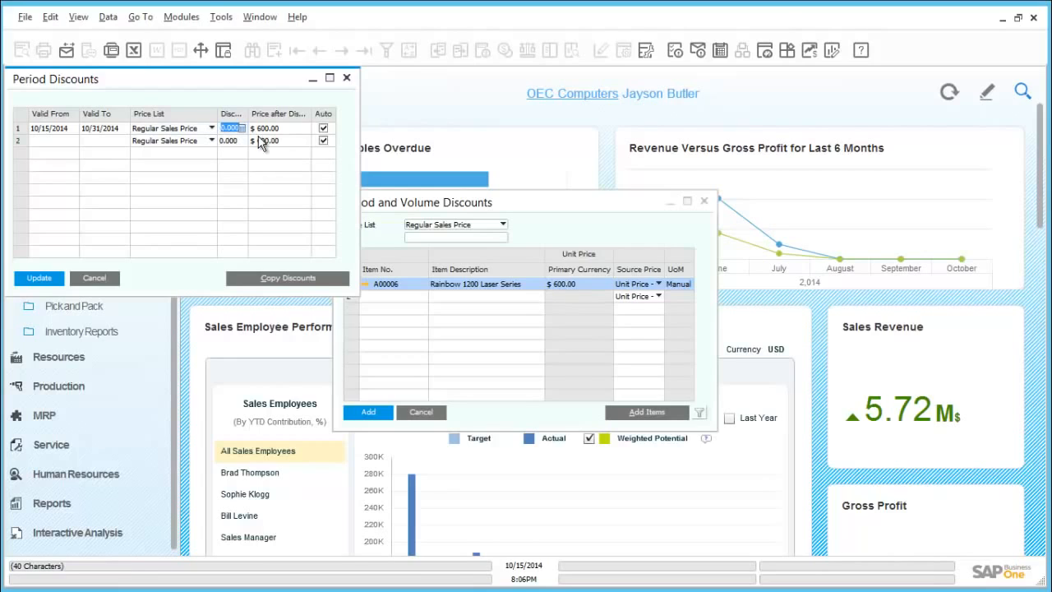
type("20")
key("Tab")
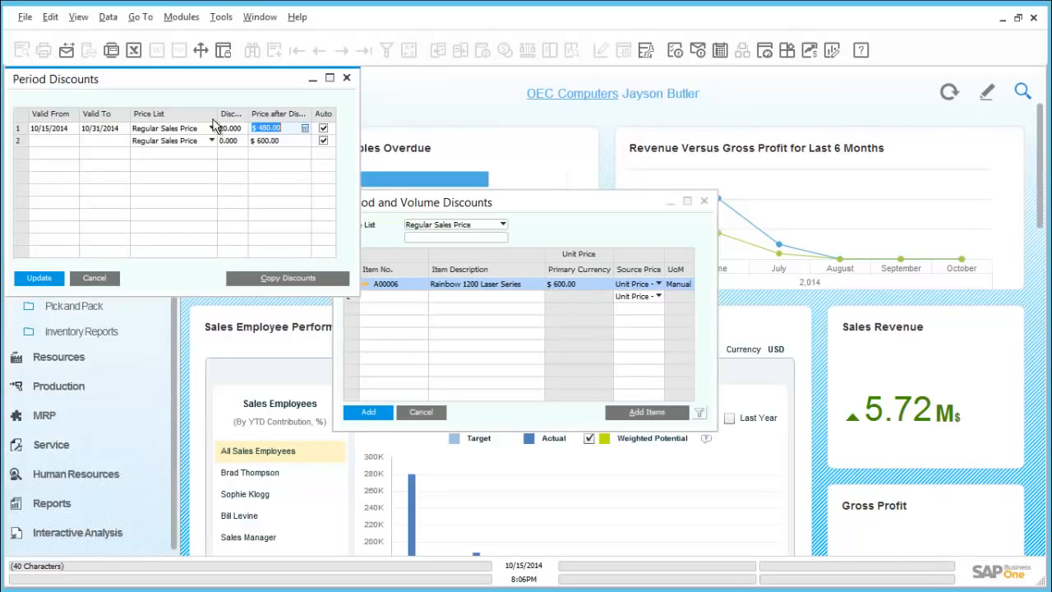
- Open the volume discounts for the 10/15/2014 to 10/31/2014 period and set a 50% discount for a quantity of 100
left_click(17, 129)
double_click(17, 131)
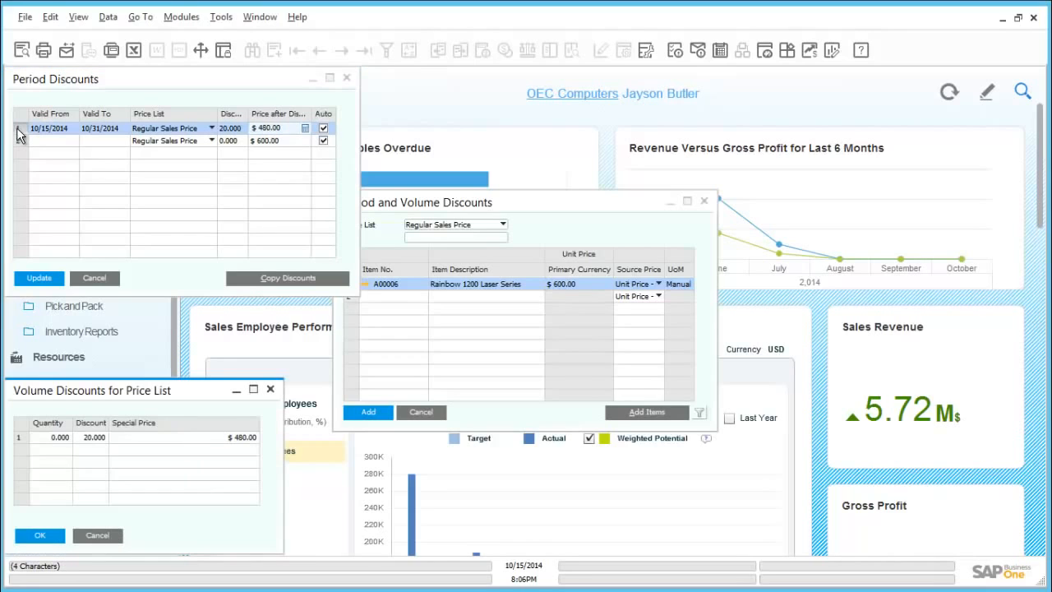
left_click_drag(107, 397, 167, 277)
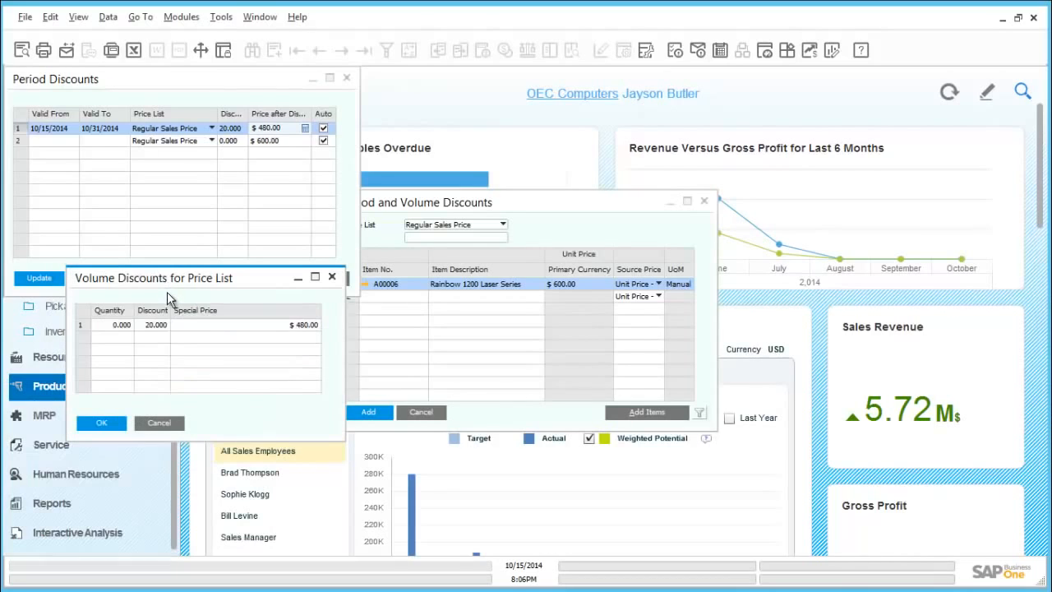
left_click(125, 325)
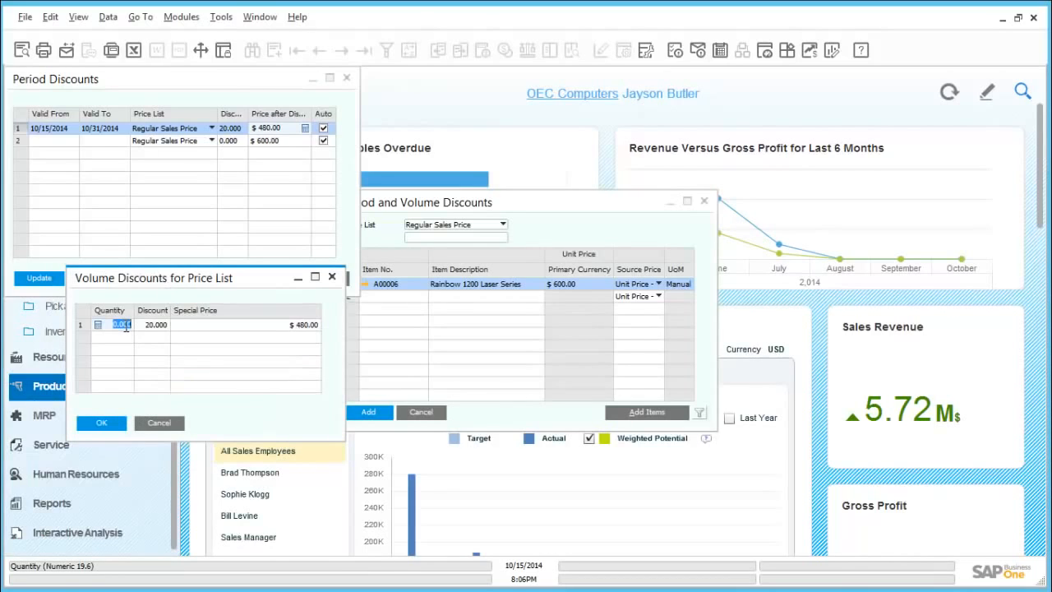
key("BackSpace")
key("Tab")
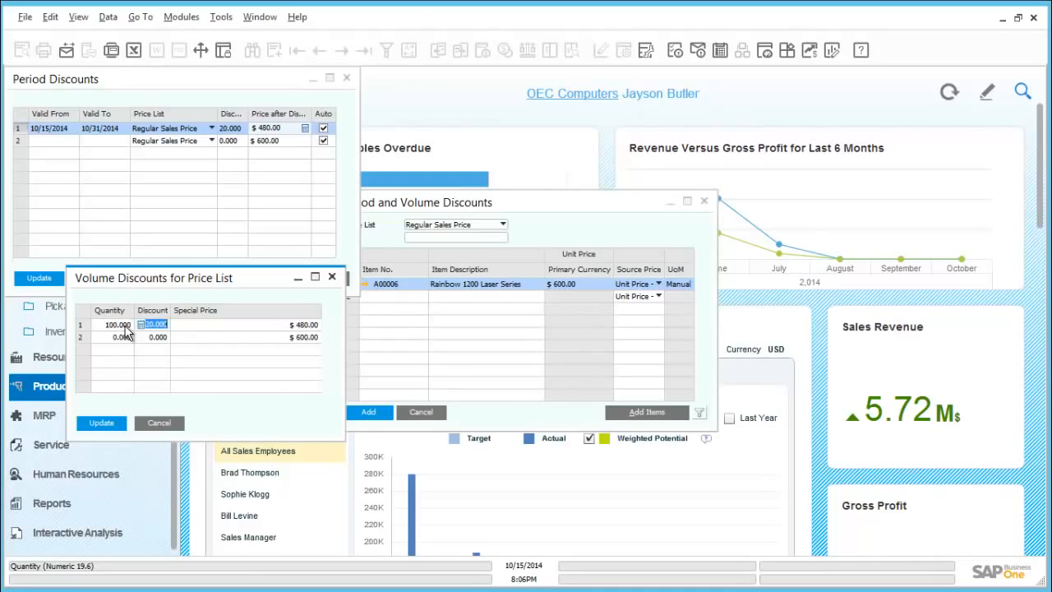
type("10")
key("Tab")
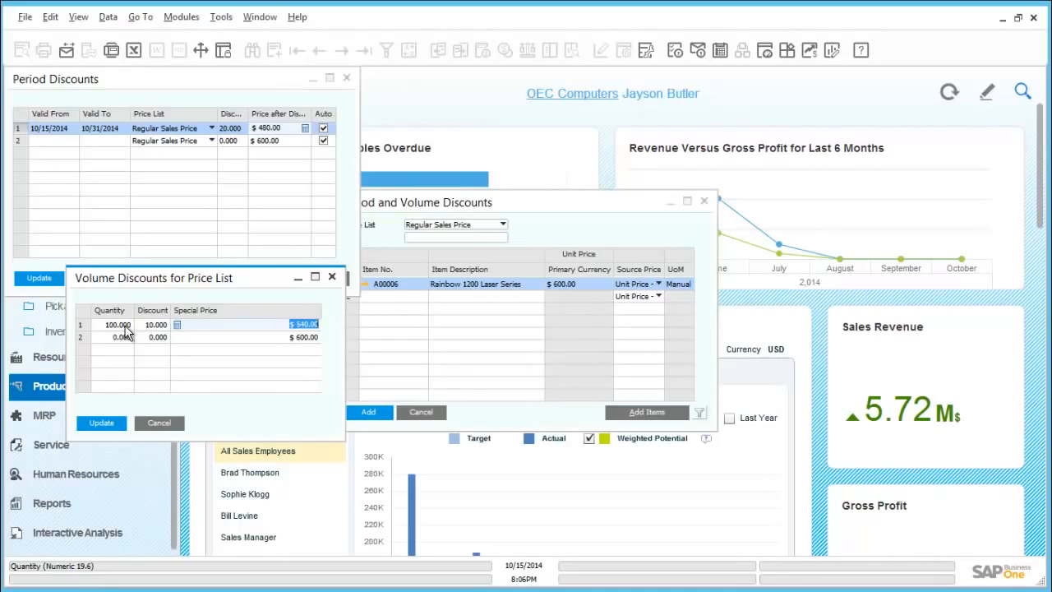
key("shift+Tab")
type("50")
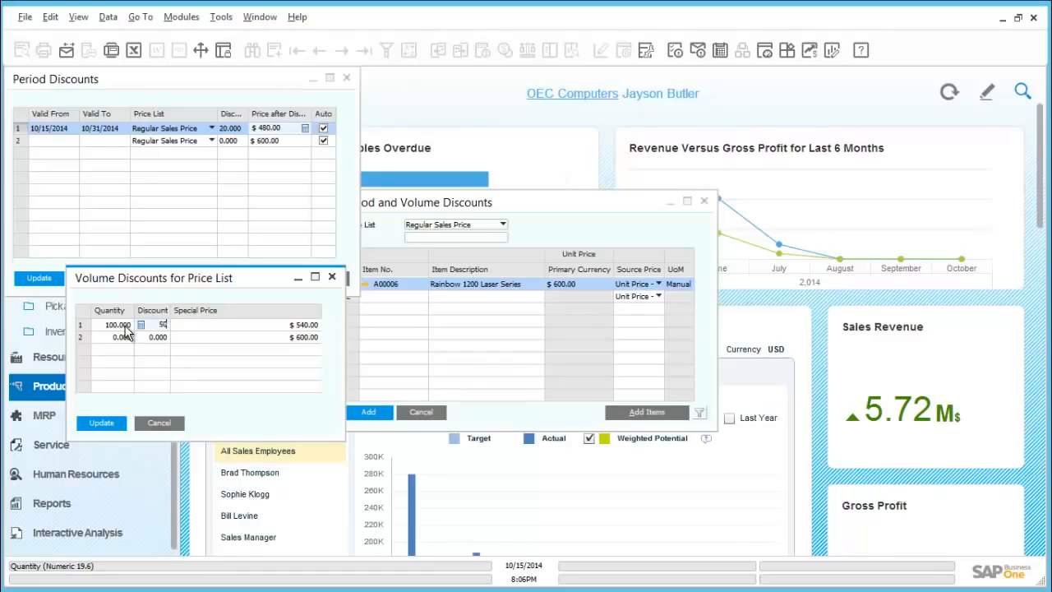
key("Tab")
key("Tab")
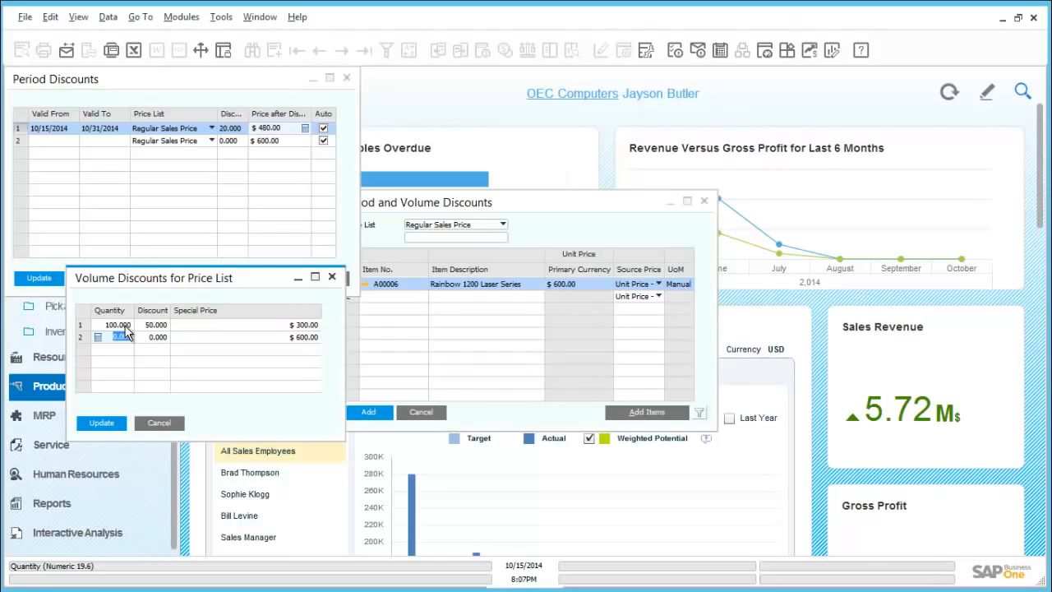
- Add two more volume discount rows: 55% for a quantity of 500 and 60% for a quantity of 100,000
type("500")
key("Tab")
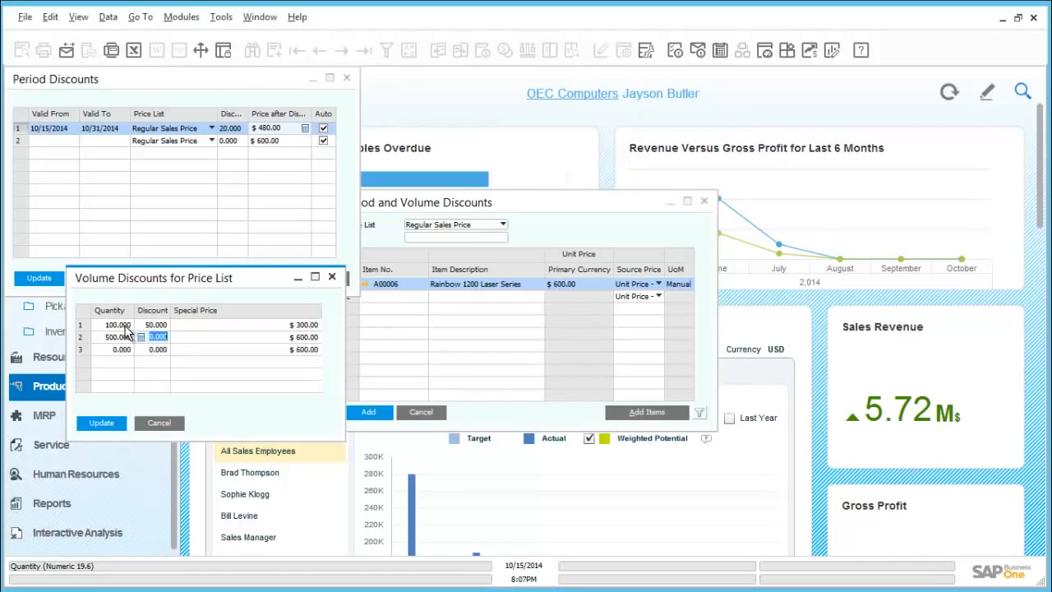
type("55")
key("Tab")
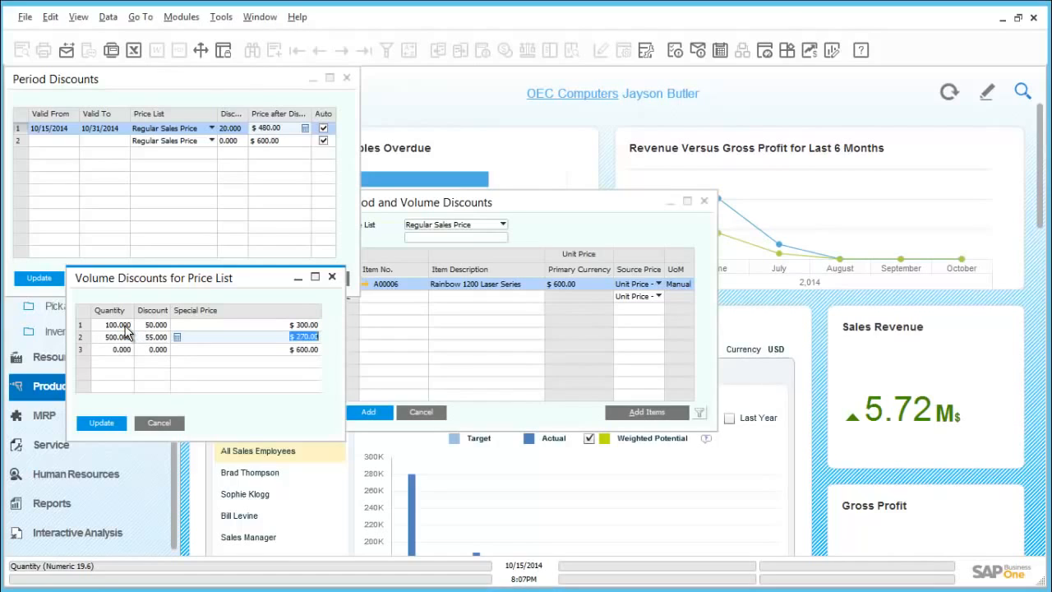
left_click(107, 351)
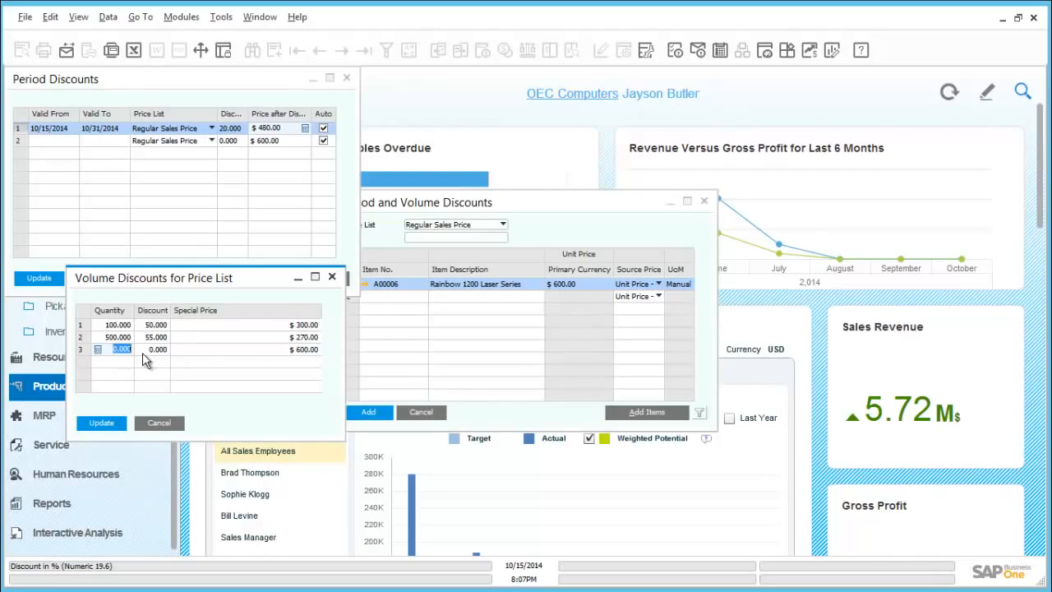
type("100,000")
key("Tab")
type("0")
key("Tab")
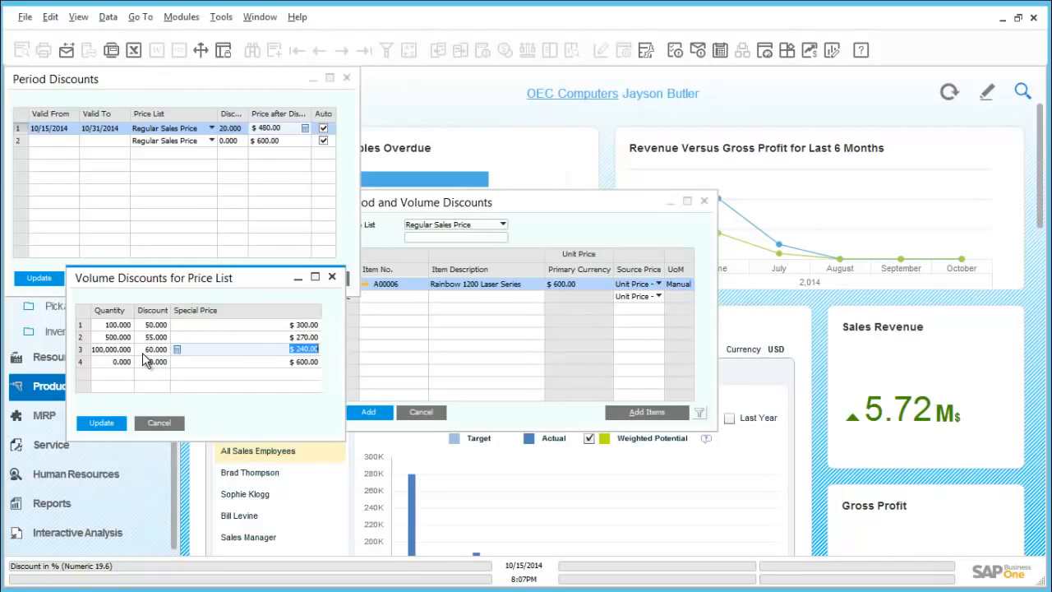
- Save the volume and period discounts for A00006, add the discount record, and close Period and Volume Discounts
left_click(92, 424)
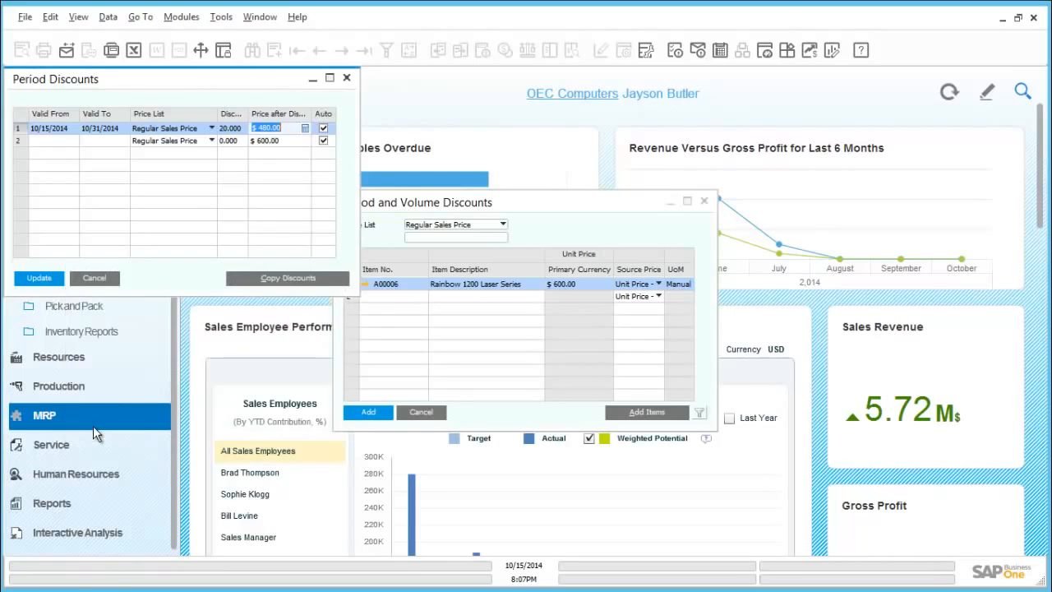
left_click(46, 278)
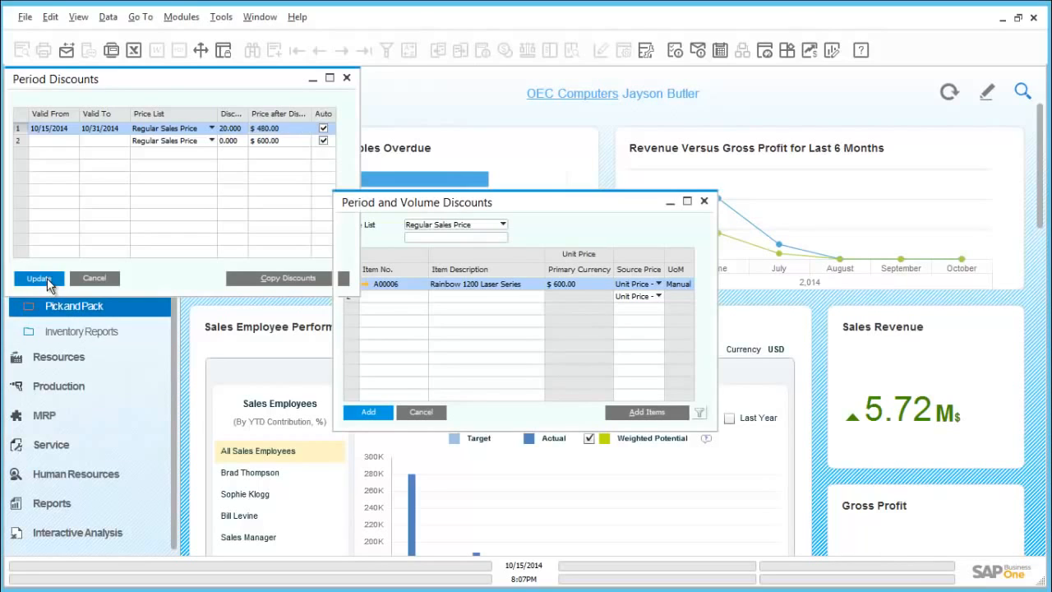
left_click(380, 416)
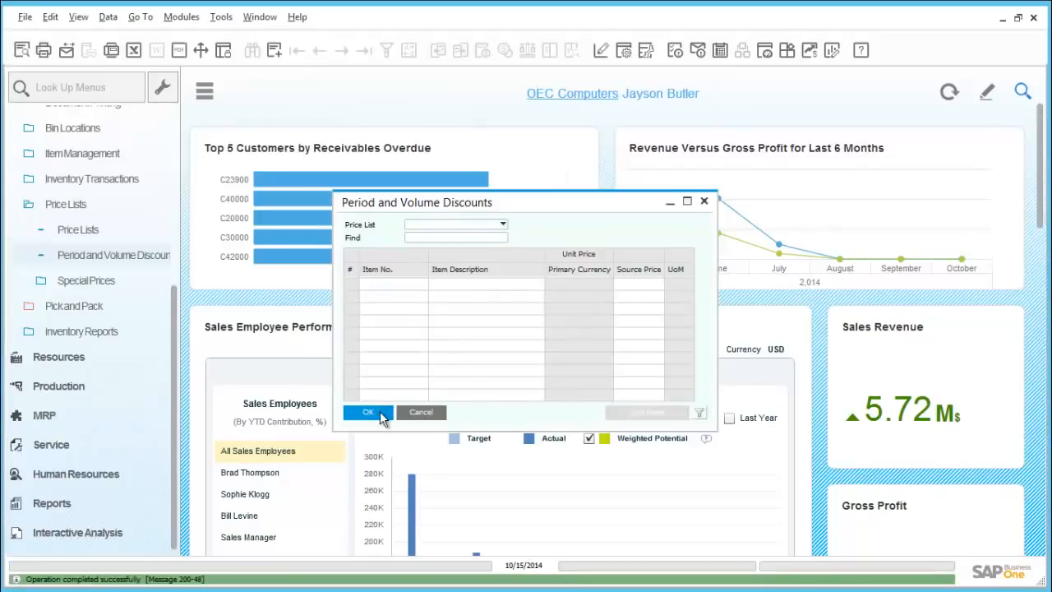
left_click(381, 414)
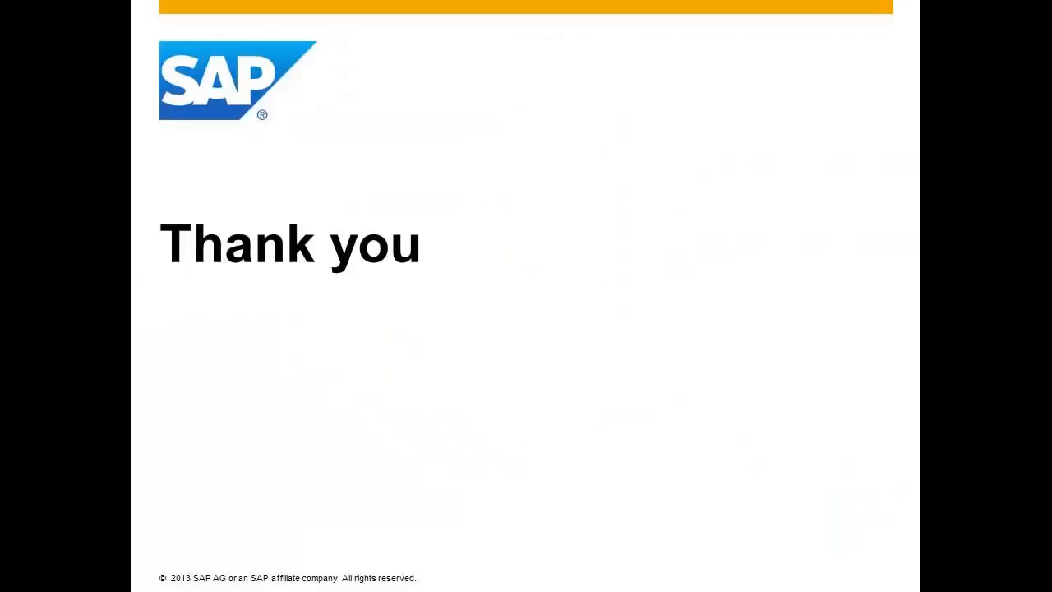